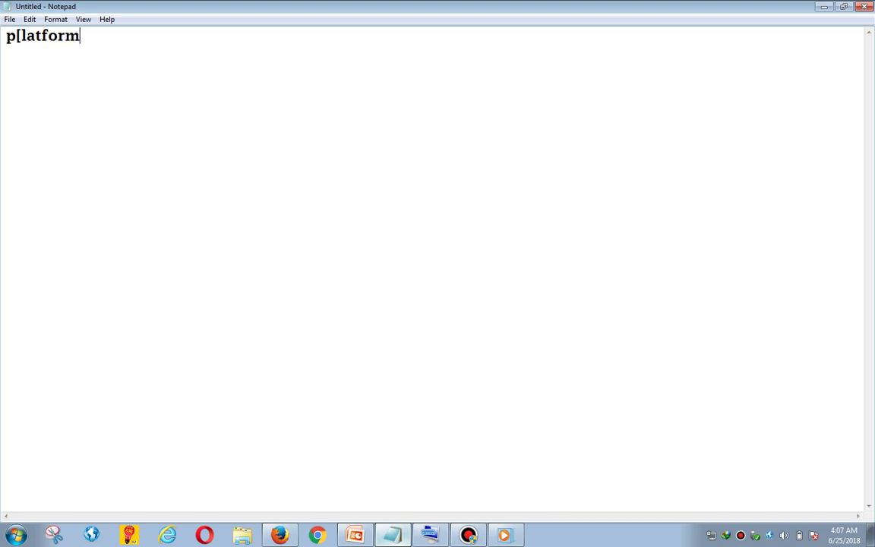
- Complete the first line of the note with the words "for creating messenger chatbot"
{"action": "key", "text": "BackSpace"}
{"action": "type", "text": "m for creating "}
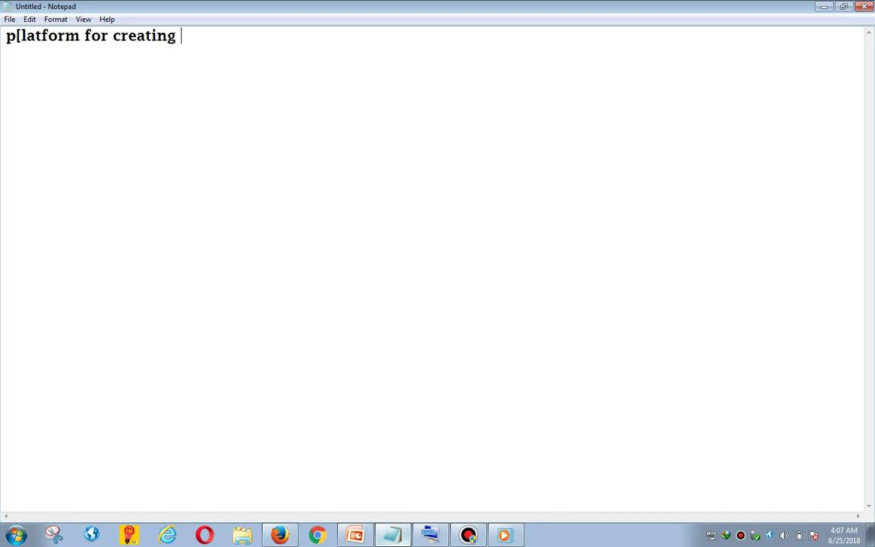
{"action": "type", "text": "messenger chatbot"}
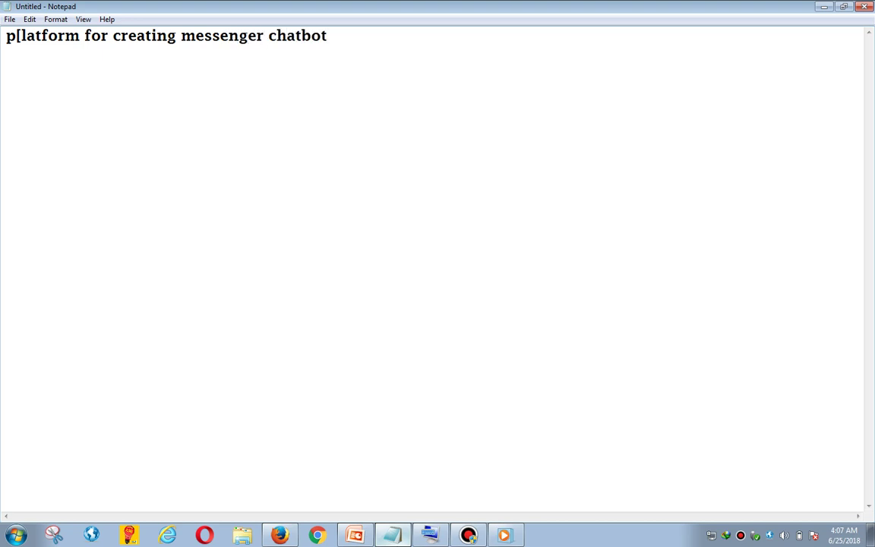
{"action": "key", "text": "Return"}
{"action": "type", "text": "chatfuel.com"}
{"action": "key", "text": "Left"}
{"action": "key", "text": "Left"}
{"action": "key", "text": "Left"}
{"action": "key", "text": "Left"}
{"action": "key", "text": "Left"}
{"action": "key", "text": "Left"}
{"action": "key", "text": "Left"}
{"action": "key", "text": "Left"}
{"action": "key", "text": "Left"}
{"action": "key", "text": "Left"}
{"action": "key", "text": "Left"}
{"action": "key", "text": "Left"}
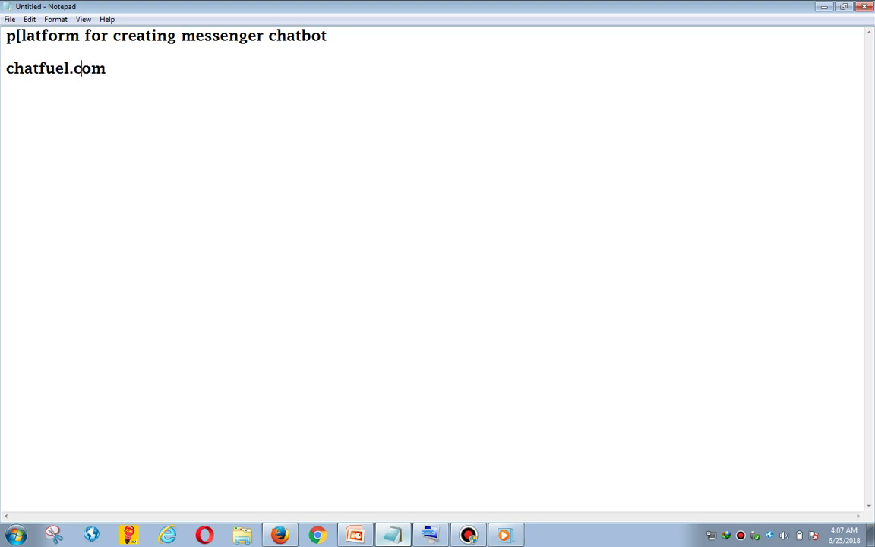
{"action": "type", "text": "https://www."}
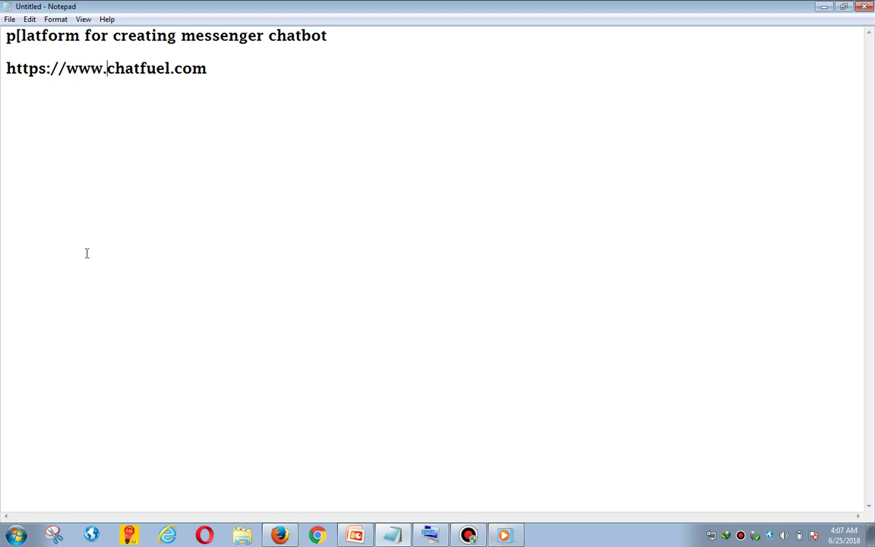
- Remove the stray bracket from the word "platform" in the heading line
{"action": "left_click", "coordinate": [216, 70]}
{"action": "left_click", "coordinate": [20, 35]}
{"action": "key", "text": "BackSpace"}
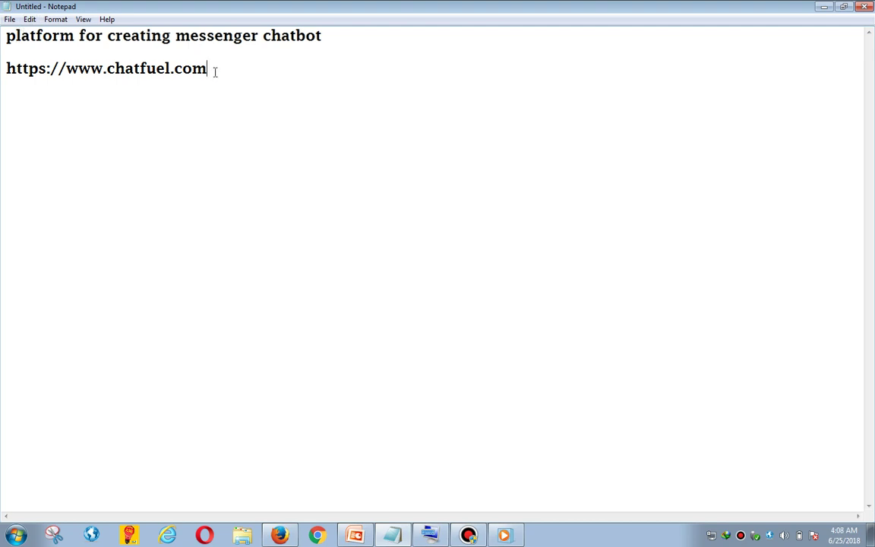
- Add the line "type of chatbot you want to build" below the web address, separated by a blank line
{"action": "key", "text": "Return"}
{"action": "key", "text": "Return"}
{"action": "type", "text": "type of chatbot you want to build"}
- Add "lead generation chatbot" as the first chatbot type and start another line below it
{"action": "key", "text": "Return"}
{"action": "key", "text": "Return"}
{"action": "type", "text": "leadger"}
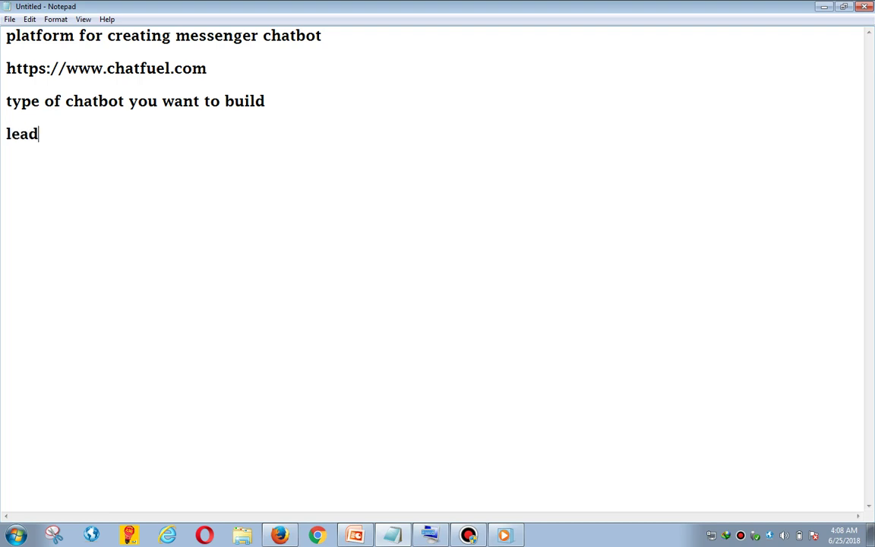
{"action": "key", "text": "BackSpace"}
{"action": "key", "text": "BackSpace"}
{"action": "key", "text": "BackSpace"}
{"action": "type", "text": "gern"}
{"action": "type", "text": "er"}
{"action": "key", "text": "BackSpace"}
{"action": "key", "text": "BackSpace"}
{"action": "key", "text": "BackSpace"}
{"action": "key", "text": "BackSpace"}
{"action": "type", "text": "neration chatbot"}
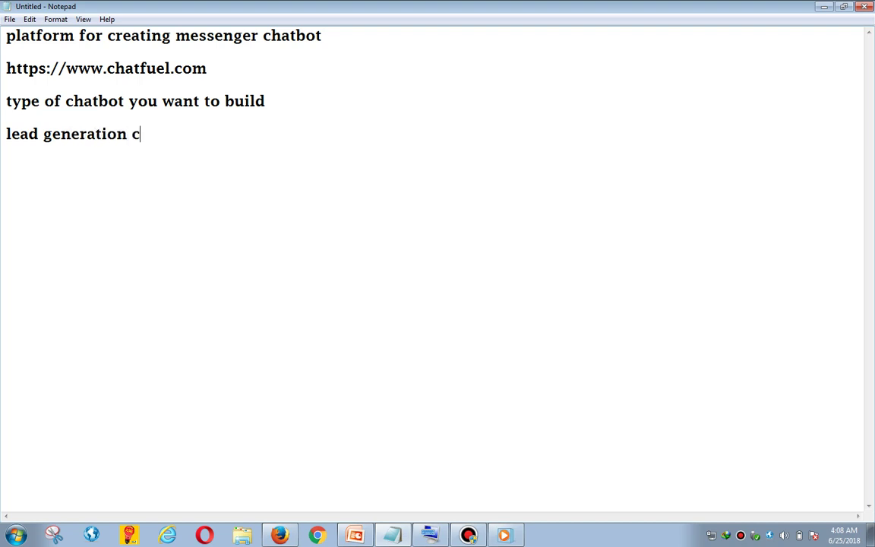
{"action": "key", "text": "Return"}
{"action": "key", "text": "Return"}
{"action": "type", "text": "you"}
{"action": "key", "text": "BackSpace"}
{"action": "key", "text": "BackSpace"}
{"action": "key", "text": "BackSpace"}
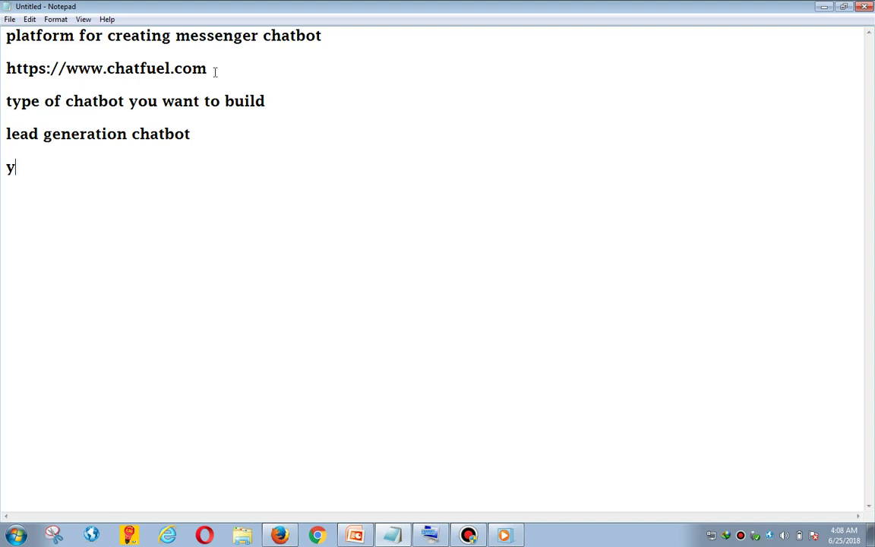
{"action": "type", "text": "s"}
{"action": "key", "text": "BackSpace"}
- Write "ecommerce sales chatbot" as the second chatbot type in the note
{"action": "type", "text": "ecommerce s"}
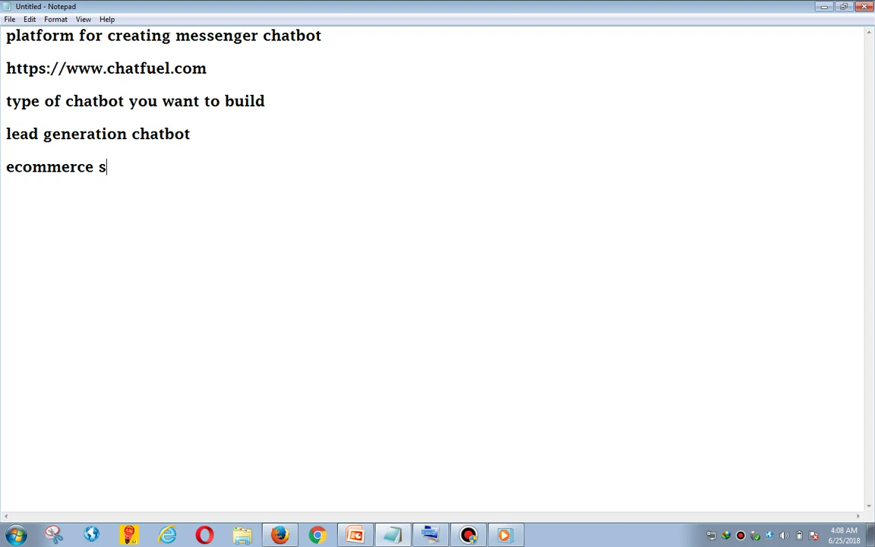
{"action": "type", "text": "ales hatbo"}
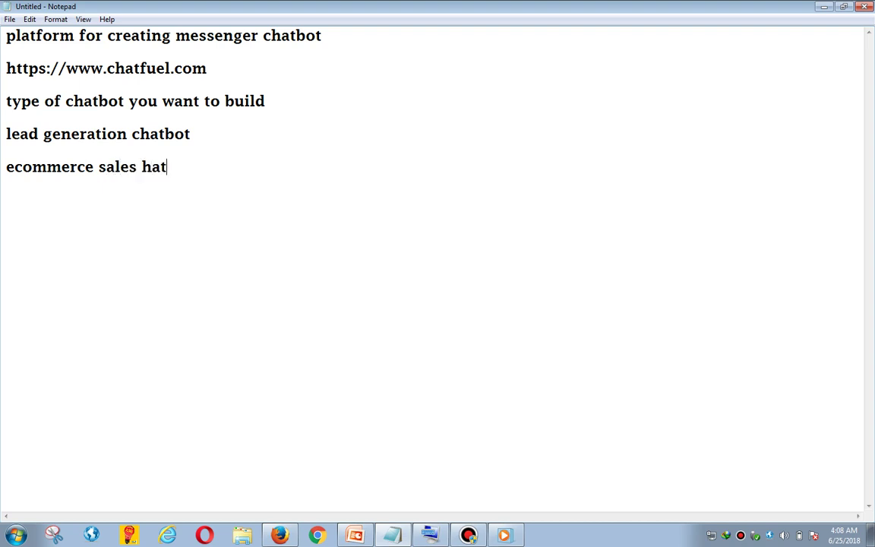
{"action": "key", "text": "BackSpace"}
{"action": "key", "text": "BackSpace"}
{"action": "key", "text": "BackSpace"}
{"action": "key", "text": "BackSpace"}
{"action": "key", "text": "BackSpace"}
{"action": "type", "text": "chatbot"}
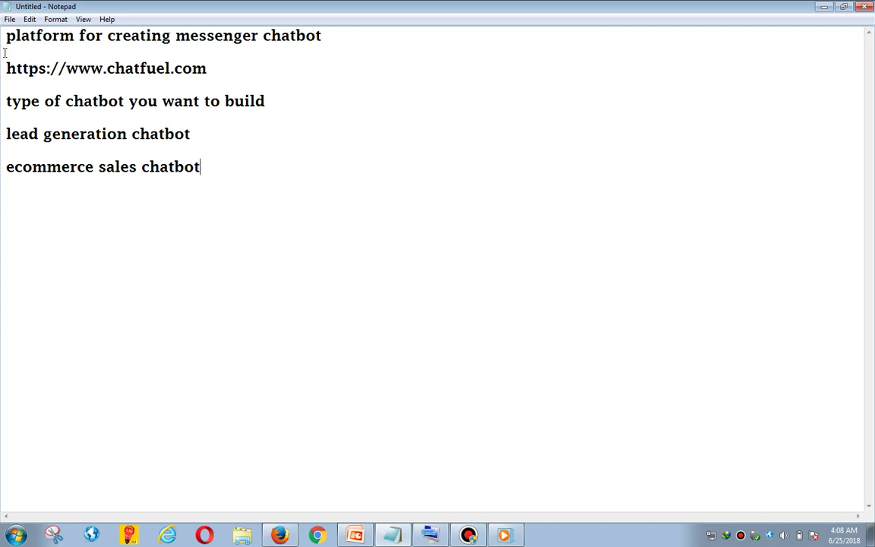
- Capitalize the first letters of the "ecommerce sales chatbot" and "lead generation chatbot" lines
{"action": "left_click", "coordinate": [15, 166]}
{"action": "key", "text": "BackSpace"}
{"action": "type", "text": "E"}
{"action": "left_click", "coordinate": [12, 133]}
{"action": "key", "text": "BackSpace"}
{"action": "type", "text": "l"}
{"action": "key", "text": "BackSpace"}
{"action": "type", "text": "L"}
- Add the heading "Lead generation" below the "Ecommerce sales chatbot" line
{"action": "left_click", "coordinate": [202, 169]}
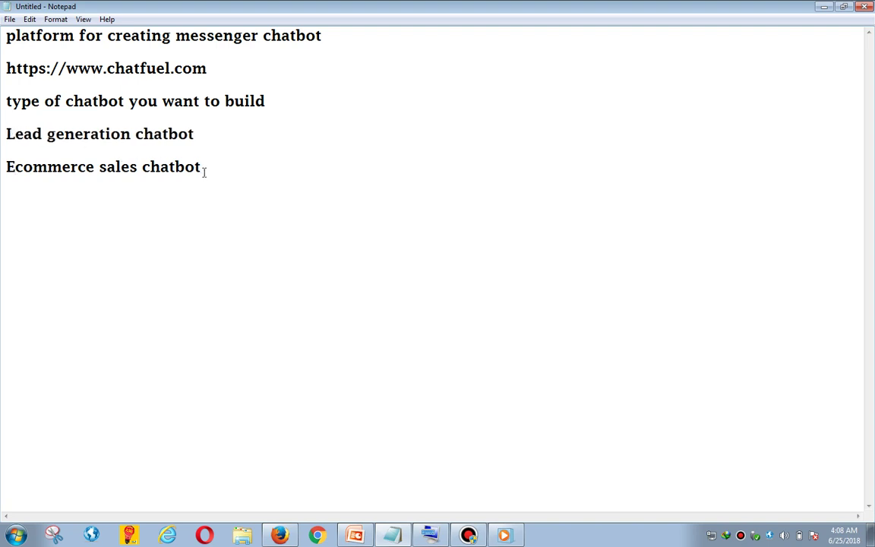
{"action": "key", "text": "Return"}
{"action": "key", "text": "Return"}
{"action": "type", "text": "Lead generation"}
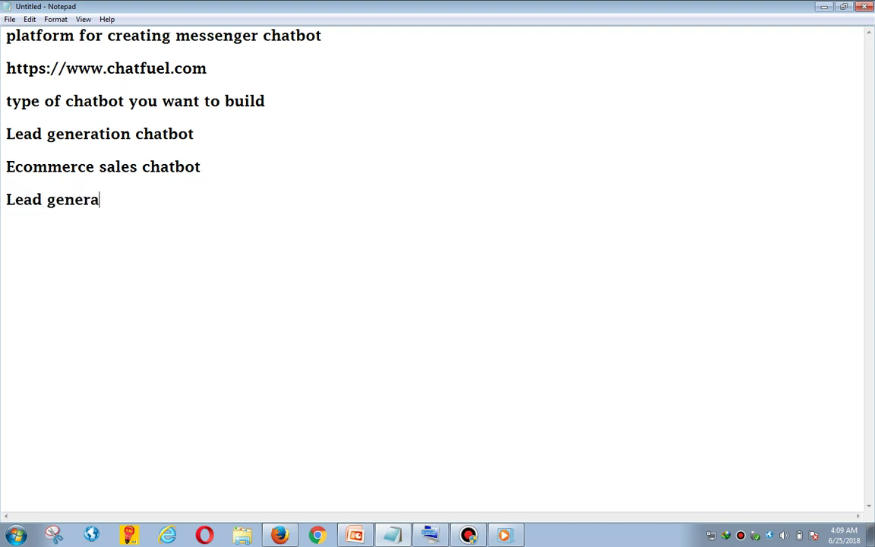
- Add the line "welcome message" under the "Lead generation" heading and start a new line beneath it
{"action": "key", "text": "Return"}
{"action": "key", "text": "Return"}
{"action": "key", "text": "Return"}
{"action": "key", "text": "Return"}
{"action": "key", "text": "Return"}
{"action": "type", "text": "welco"}
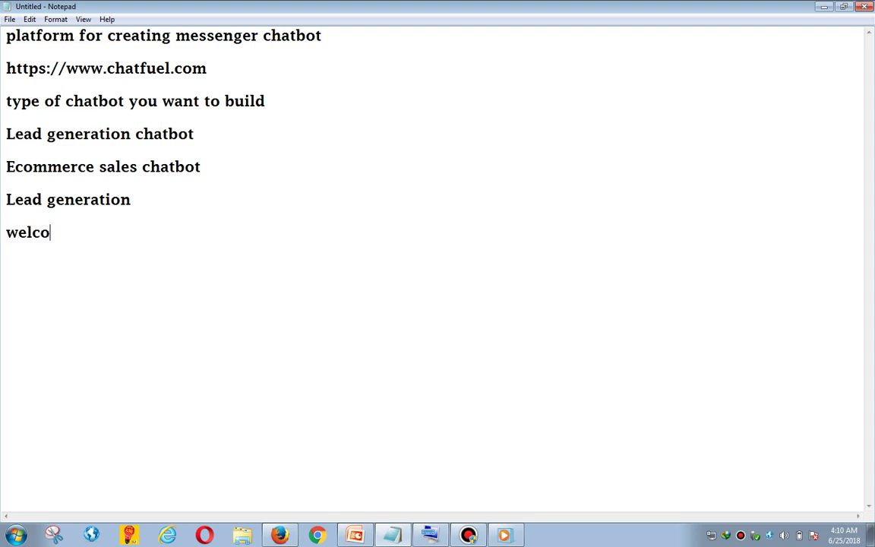
{"action": "type", "text": "me message"}
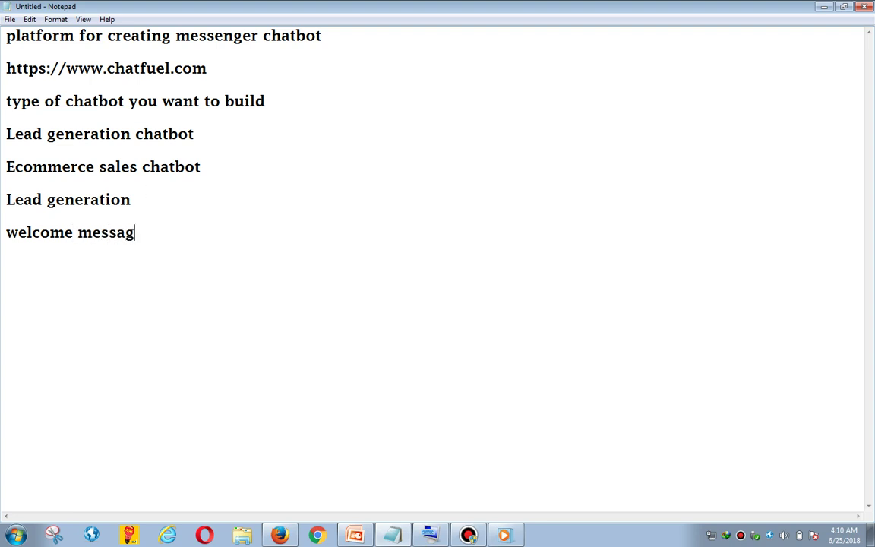
{"action": "key", "text": "Return"}
{"action": "key", "text": "Return"}
- Write the placeholder {{first name}} on the line below "welcome message"
{"action": "type", "text": "{{first "}
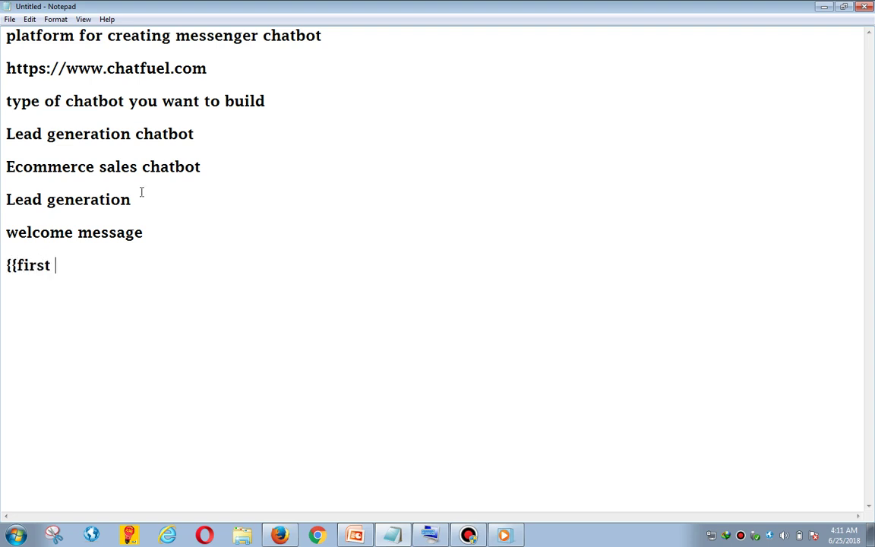
{"action": "type", "text": "name}}"}
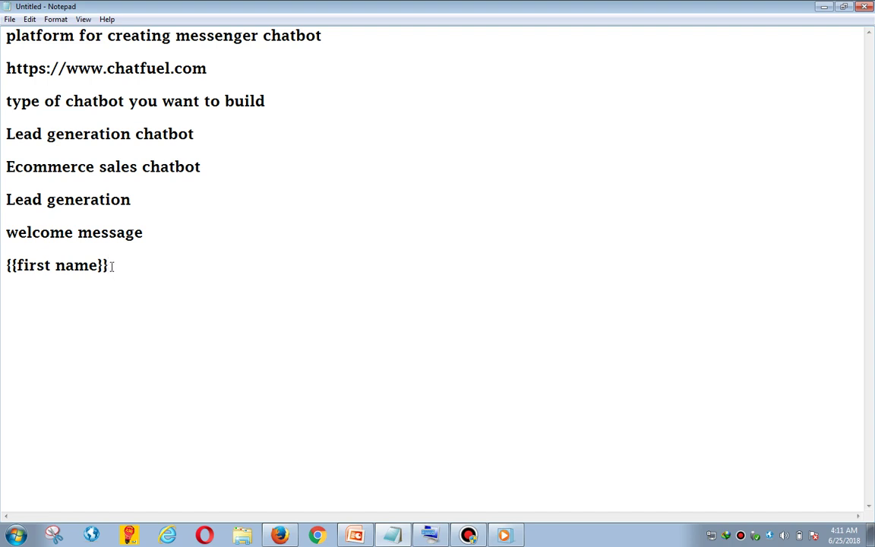
- Switch to Firefox and load chatfuel.com, then bring up the On-Screen Keyboard
{"action": "left_click", "coordinate": [280, 535]}
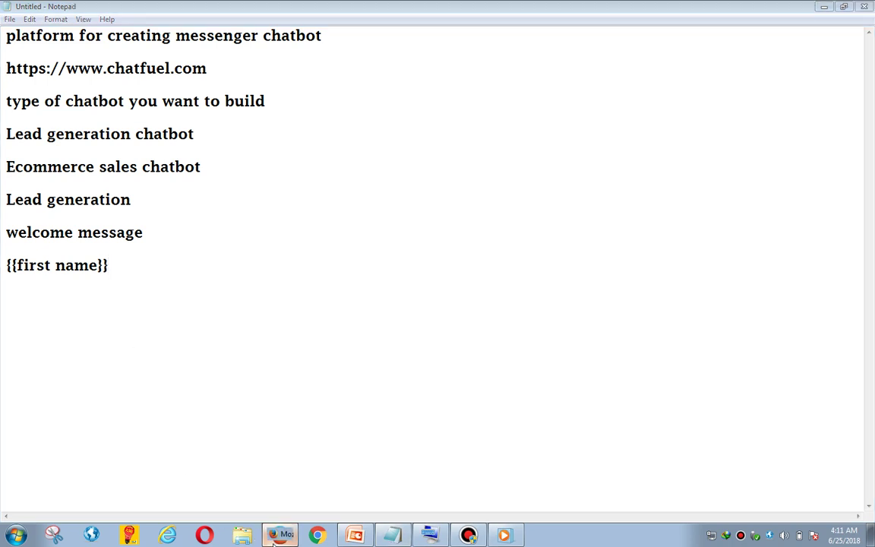
{"action": "type", "text": "chatf"}
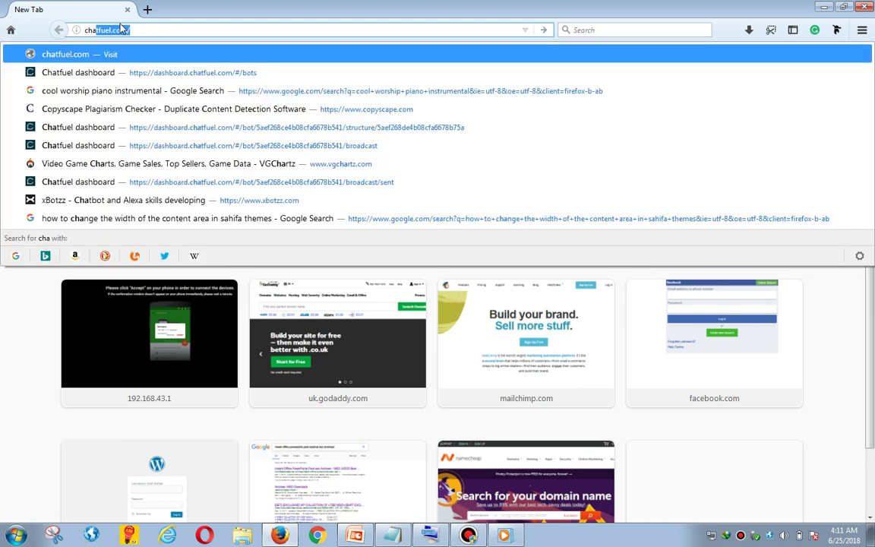
{"action": "type", "text": "uel"}
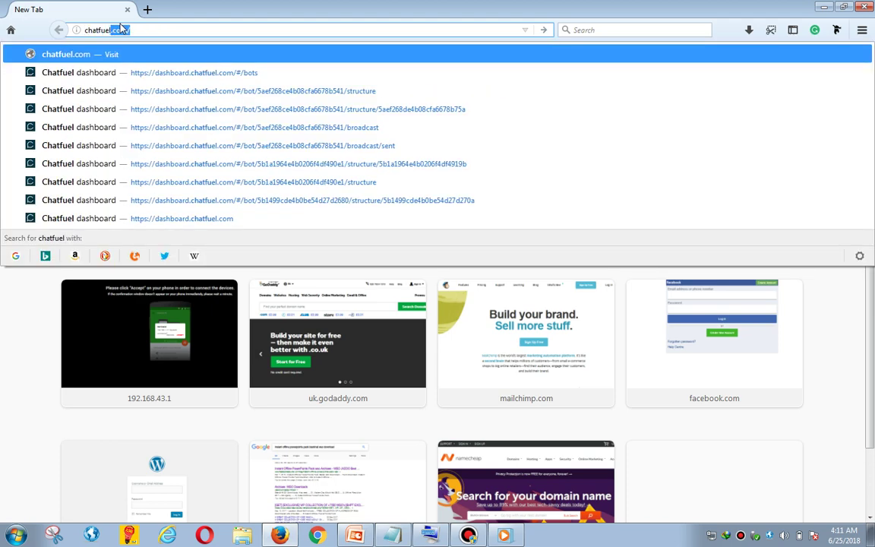
{"action": "key", "text": "Return"}
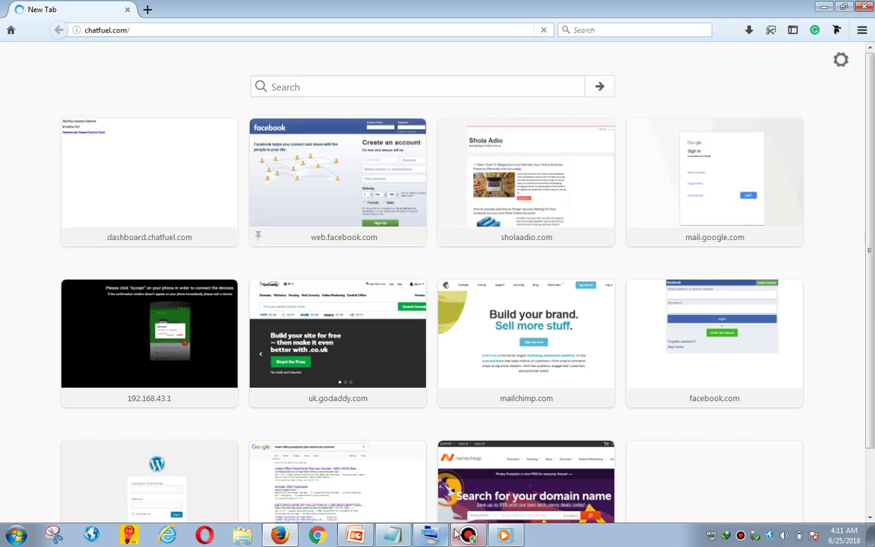
{"action": "mouse_move", "coordinate": [430, 539]}
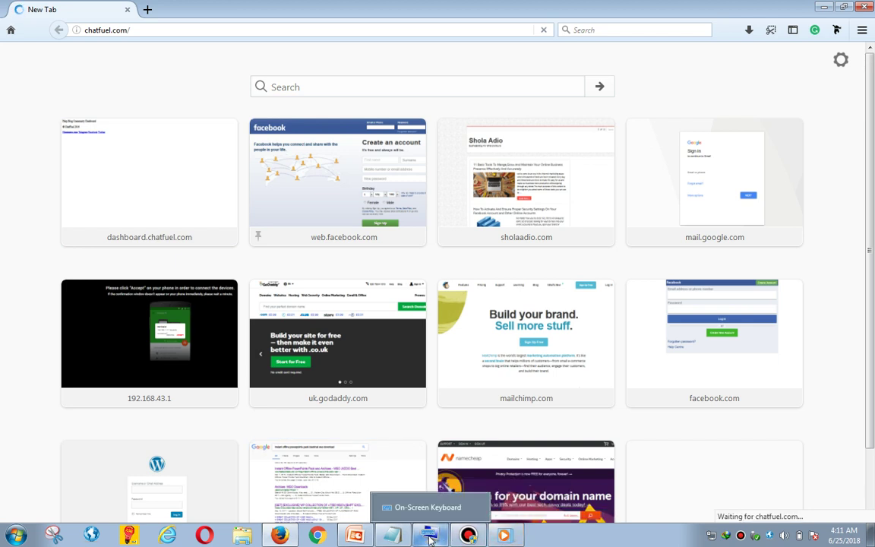
{"action": "left_click", "coordinate": [426, 507]}
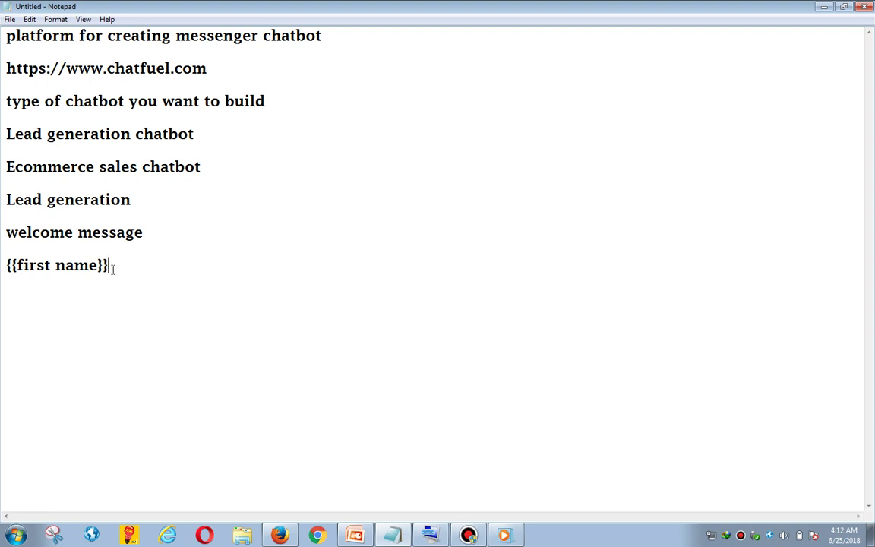
- In the Notepad note, append "how are you" after the {{first name}} placeholder and start a new line
{"action": "type", "text": "how are you"}
{"action": "key", "text": "Return"}
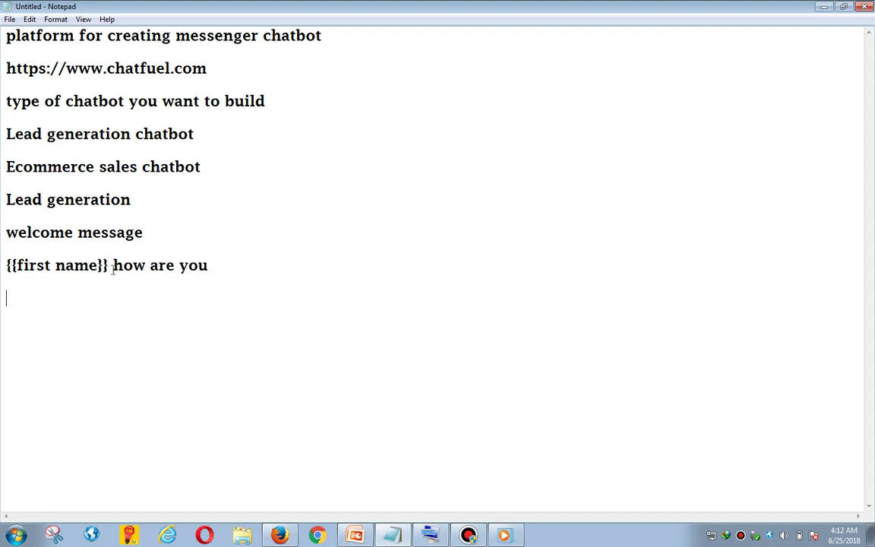
{"action": "type", "text": "{{first name}}"}
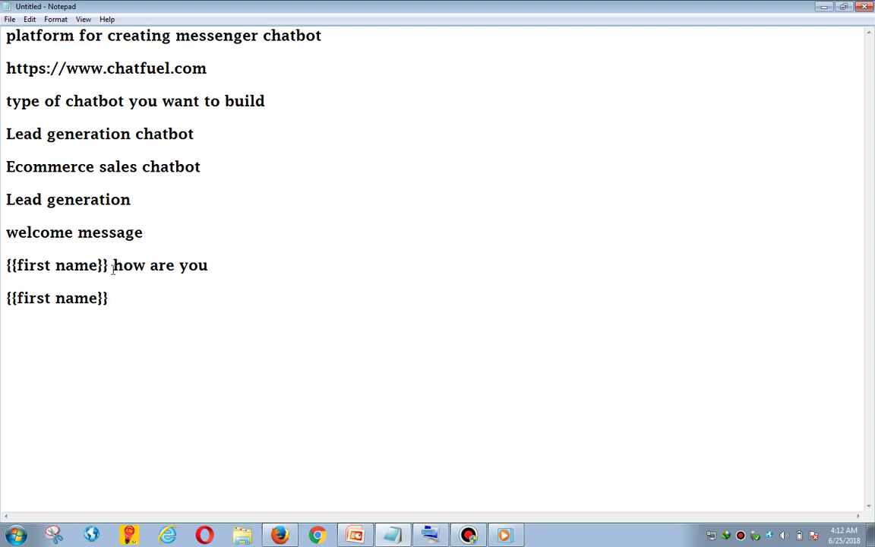
{"action": "key", "text": "BackSpace"}
{"action": "key", "text": "BackSpace"}
{"action": "key", "text": "BackSpace"}
{"action": "key", "text": "BackSpace"}
{"action": "key", "text": "BackSpace"}
{"action": "key", "text": "BackSpace"}
{"action": "key", "text": "BackSpace"}
{"action": "key", "text": "BackSpace"}
{"action": "key", "text": "BackSpace"}
{"action": "key", "text": "BackSpace"}
{"action": "key", "text": "BackSpace"}
{"action": "key", "text": "BackSpace"}
{"action": "key", "text": "BackSpace"}
{"action": "key", "text": "BackSpace"}
{"action": "key", "text": "BackSpace"}
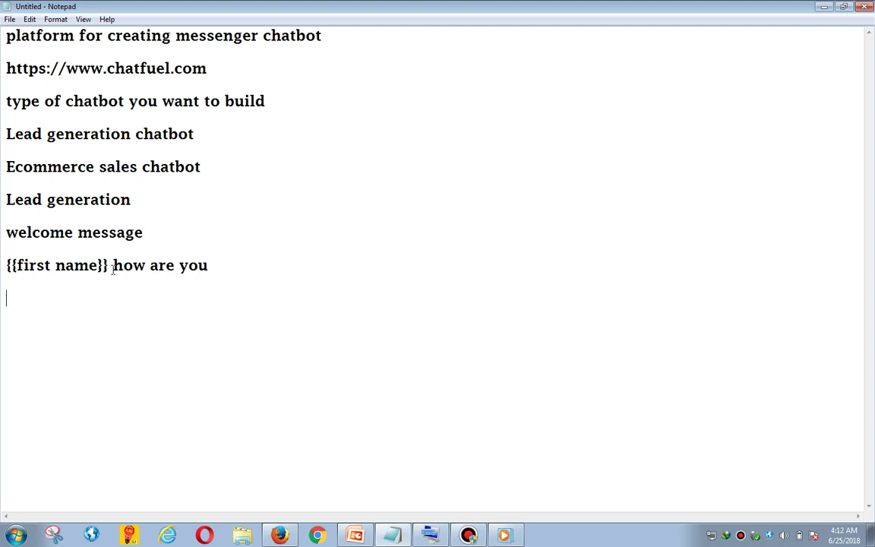
- Add the placeholder {{last name}} on the new line, and delete both placeholder lines under "welcome message"
{"action": "type", "text": "{{last name}}"}
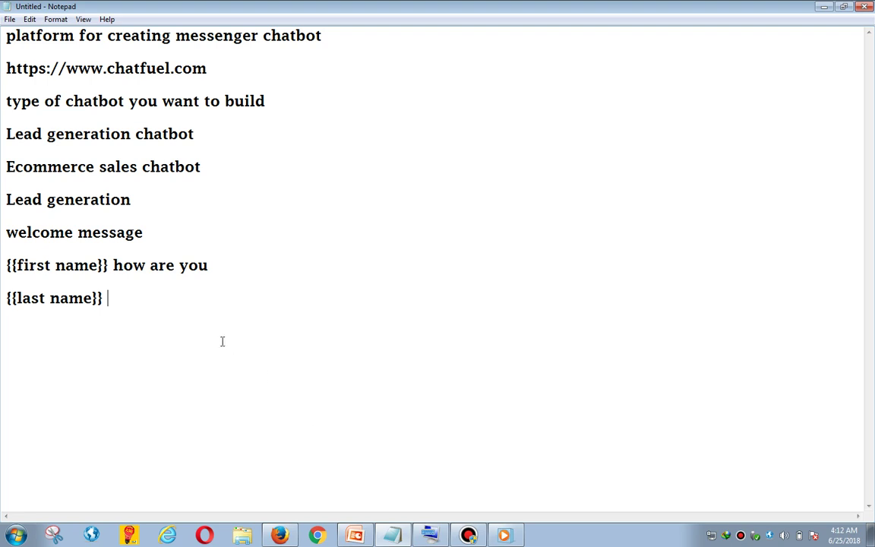
{"action": "left_click_drag", "start_coordinate": [104, 298], "coordinate": [6, 264]}
{"action": "key", "text": "BackSpace"}
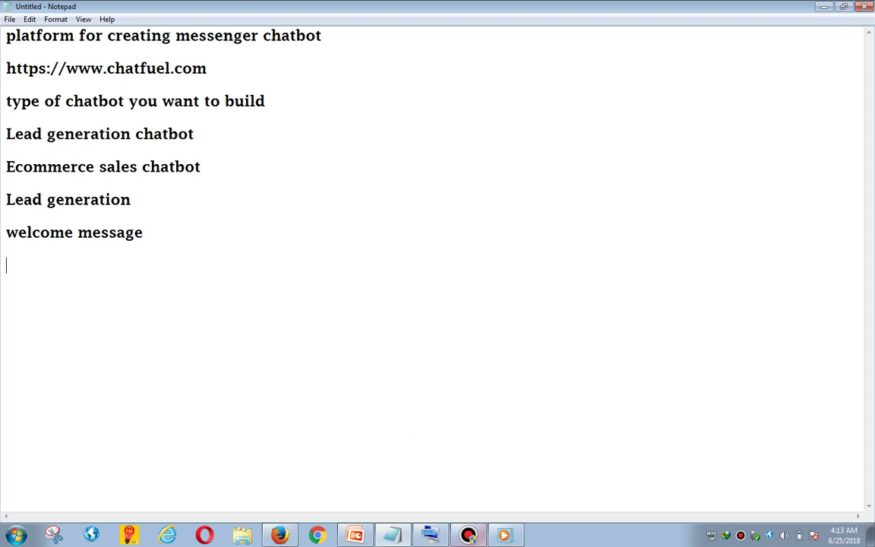
{"action": "mouse_move", "coordinate": [503, 535]}
{"action": "left_click", "coordinate": [469, 535]}
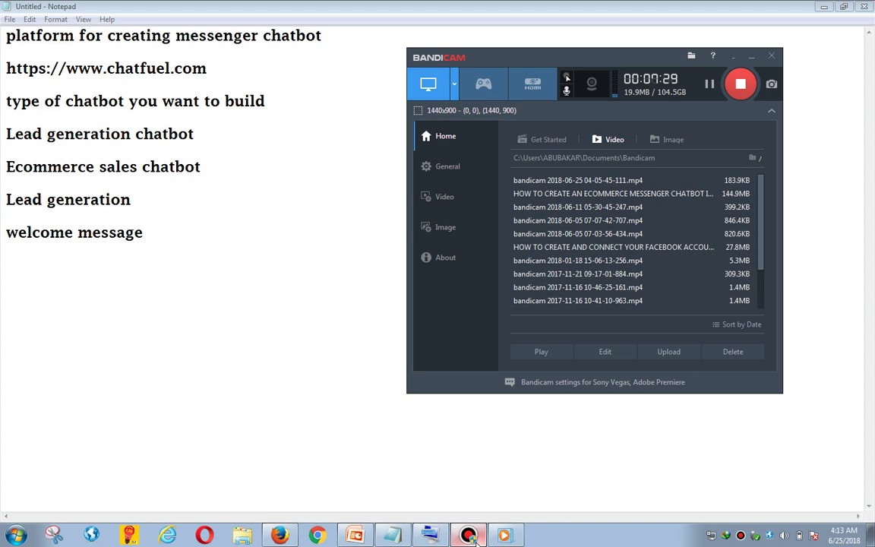
{"action": "left_click", "coordinate": [38, 271]}
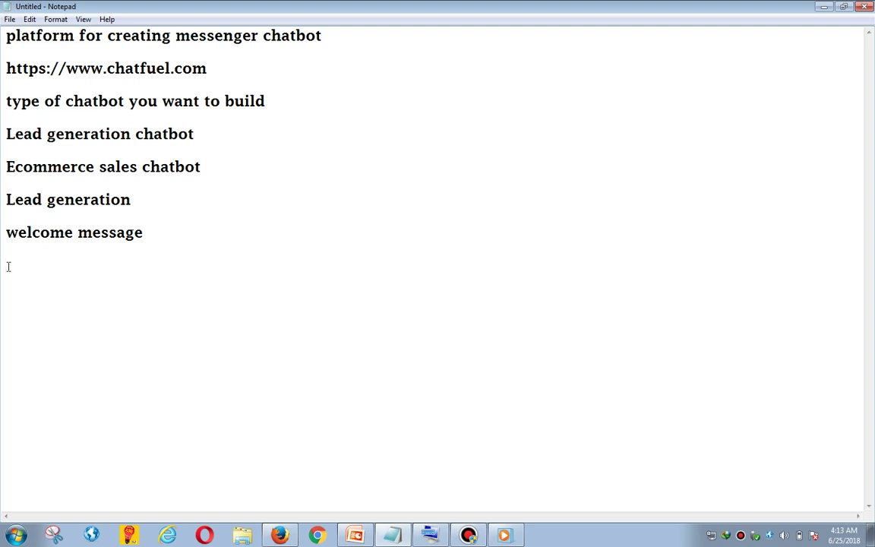
- Under "welcome message", write the greeting "Hello {{first name}} welcome to" followed by the chatbot's name, and start a new line
{"action": "type", "text": "h"}
{"action": "key", "text": "BackSpace"}
{"action": "type", "text": "e"}
{"action": "key", "text": "BackSpace"}
{"action": "type", "text": "Helli"}
{"action": "key", "text": "BackSpace"}
{"action": "type", "text": "o {{"}
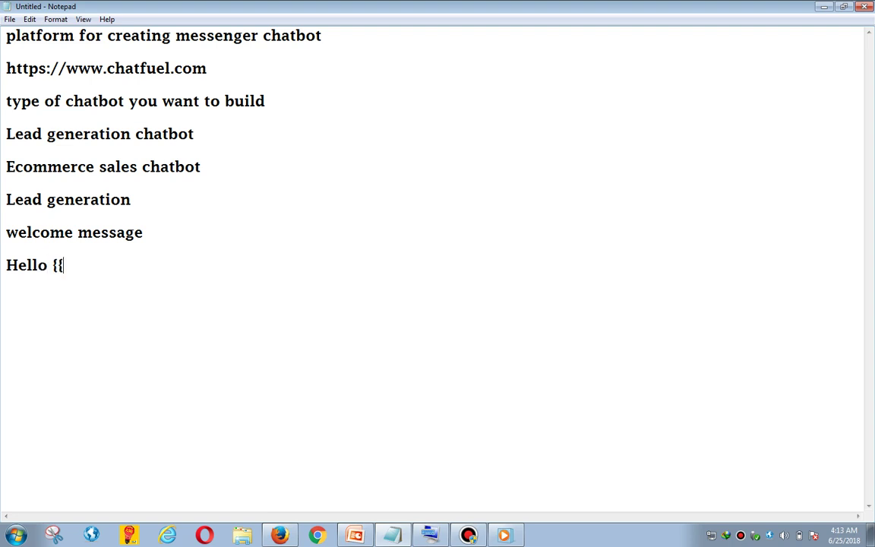
{"action": "type", "text": "first name"}
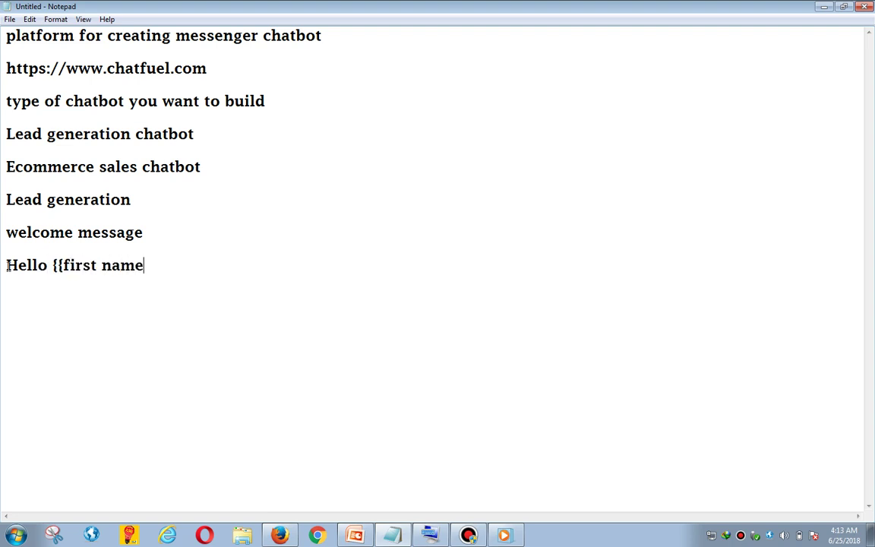
{"action": "type", "text": "}} welco"}
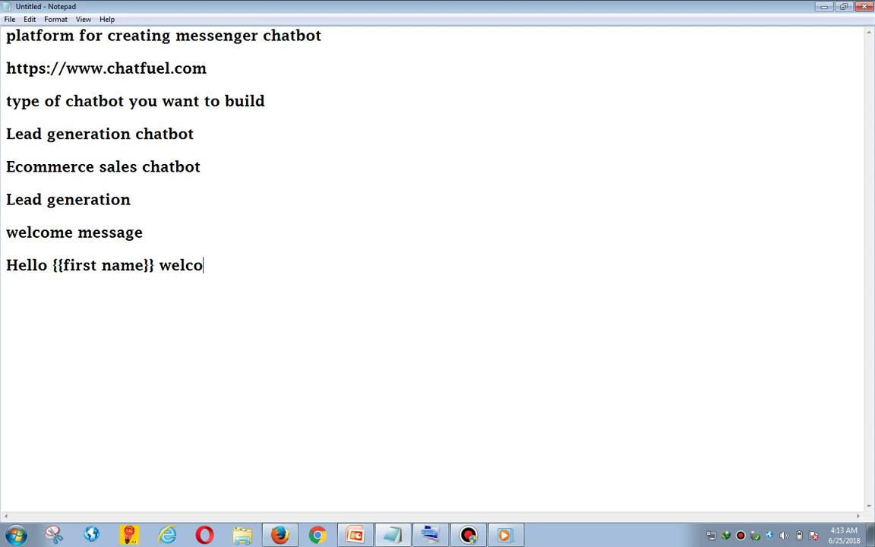
{"action": "type", "text": "me to shola "}
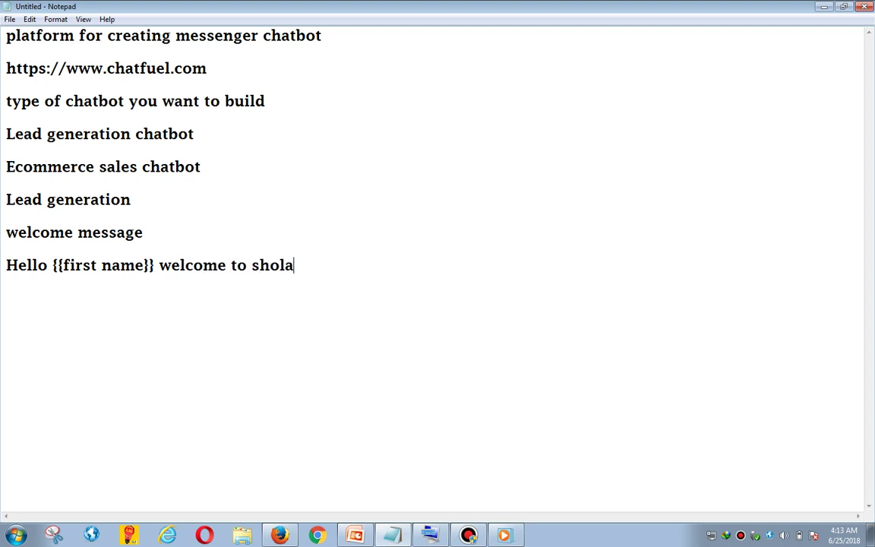
{"action": "type", "text": "chatbot"}
{"action": "key", "text": "Return"}
{"action": "key", "text": "Return"}
{"action": "type", "text": "we have "}
{"action": "type", "text": "a"}
{"action": "key", "text": "BackSpace"}
{"action": "key", "text": "BackSpace"}
{"action": "key", "text": "BackSpace"}
{"action": "key", "text": "BackSpace"}
{"action": "key", "text": "BackSpace"}
{"action": "key", "text": "BackSpace"}
{"action": "key", "text": "BackSpace"}
{"action": "key", "text": "BackSpace"}
{"action": "key", "text": "BackSpace"}
{"action": "key", "text": "BackSpace"}
- Below the greeting, write the line "I have a special gift for you that can benefit your business your business and life"
{"action": "type", "text": "I spec"}
{"action": "key", "text": "BackSpace"}
{"action": "key", "text": "BackSpace"}
{"action": "key", "text": "BackSpace"}
{"action": "key", "text": "BackSpace"}
{"action": "type", "text": "have a special f"}
{"action": "key", "text": "BackSpace"}
{"action": "type", "text": "gift for you that can benefit "}
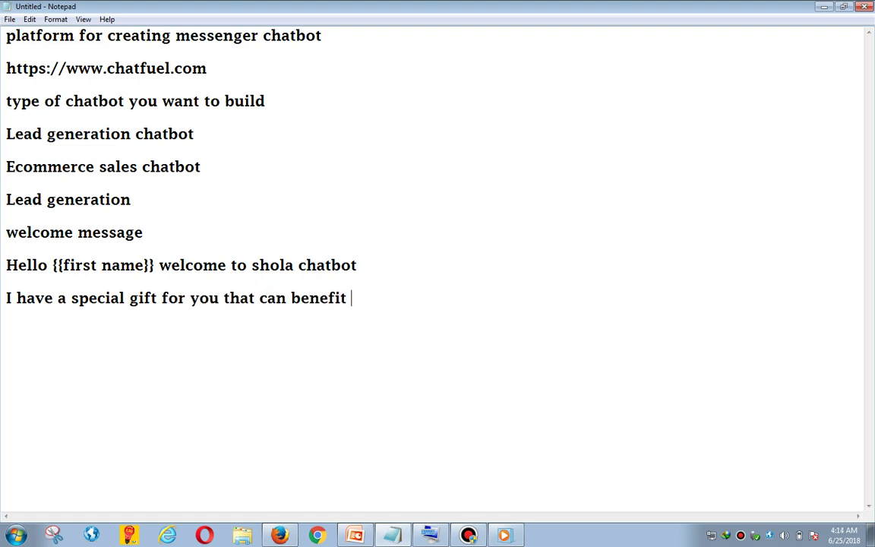
{"action": "type", "text": "your business your business yo"}
{"action": "key", "text": "BackSpace"}
{"action": "type", "text": "and life"}
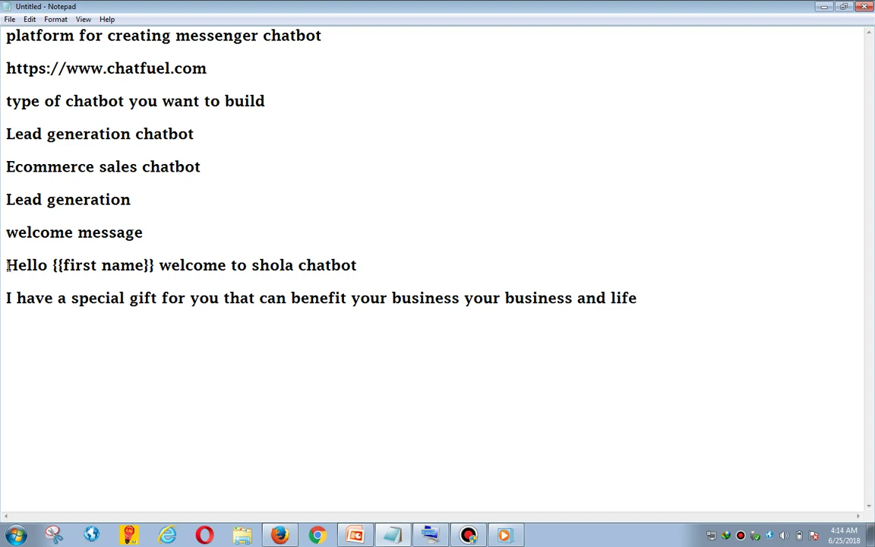
- Add a new line reading: click the button "Access" below, with Access enclosed in quotation marks
{"action": "key", "text": "Return"}
{"action": "type", "text": "click the but"}
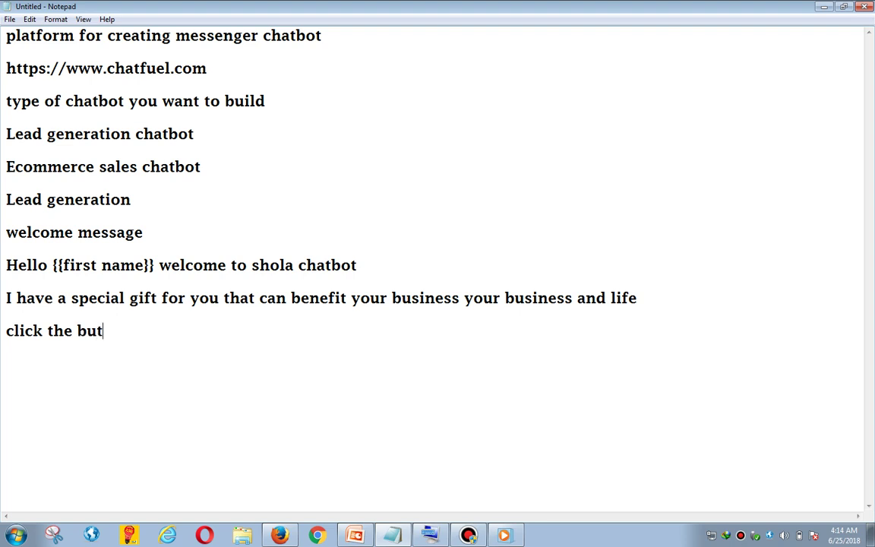
{"action": "type", "text": "ton \"Access below"}
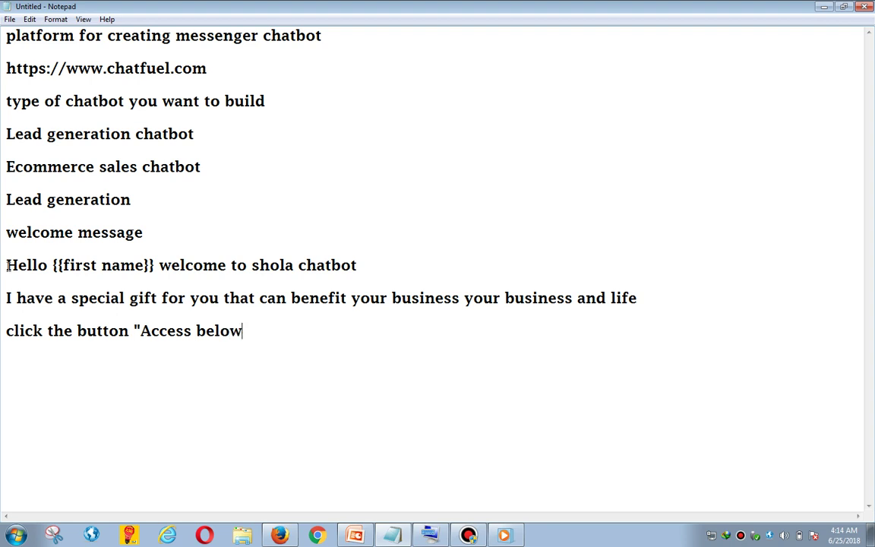
{"action": "key", "text": "Left"}
{"action": "key", "text": "Left"}
{"action": "key", "text": "Left"}
{"action": "key", "text": "Left"}
{"action": "key", "text": "Left"}
{"action": "type", "text": "\""}
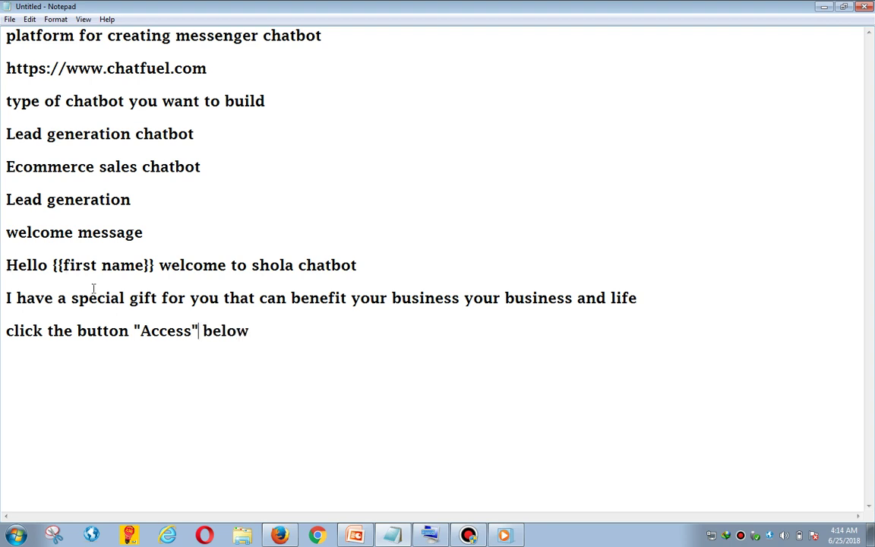
- Extend the "Access" button line with "to lay you hands on this gift"
{"action": "left_click", "coordinate": [277, 334]}
{"action": "type", "text": "t"}
{"action": "key", "text": "BackSpace"}
{"action": "key", "text": "BackSpace"}
{"action": "type", "text": "to lay you hands o"}
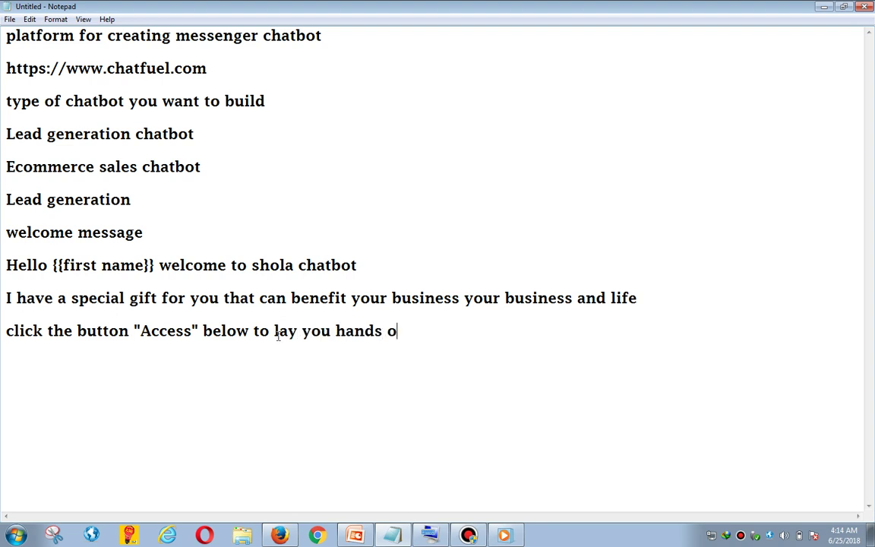
{"action": "type", "text": "n this gift"}
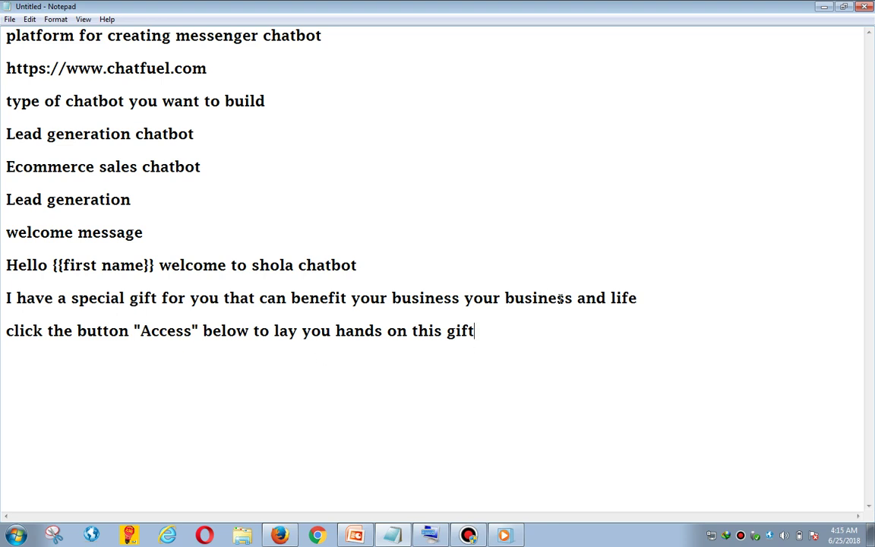
- Delete the repeated "your business" from the special gift line
{"action": "key", "text": "BackSpace"}
{"action": "key", "text": "BackSpace"}
{"action": "key", "text": "BackSpace"}
{"action": "key", "text": "BackSpace"}
{"action": "key", "text": "BackSpace"}
{"action": "key", "text": "BackSpace"}
{"action": "key", "text": "BackSpace"}
{"action": "key", "text": "BackSpace"}
{"action": "key", "text": "BackSpace"}
{"action": "key", "text": "BackSpace"}
{"action": "key", "text": "BackSpace"}
{"action": "key", "text": "BackSpace"}
{"action": "key", "text": "BackSpace"}
{"action": "key", "text": "BackSpace"}
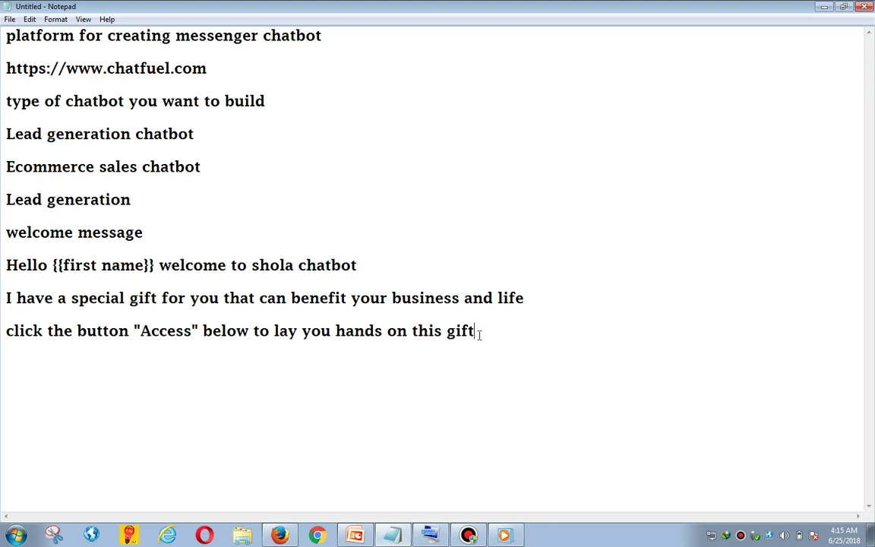
- Switch to the Chatfuel dashboard in Firefox and create a new bot from the Blank Bot template
{"action": "left_click", "coordinate": [282, 535]}
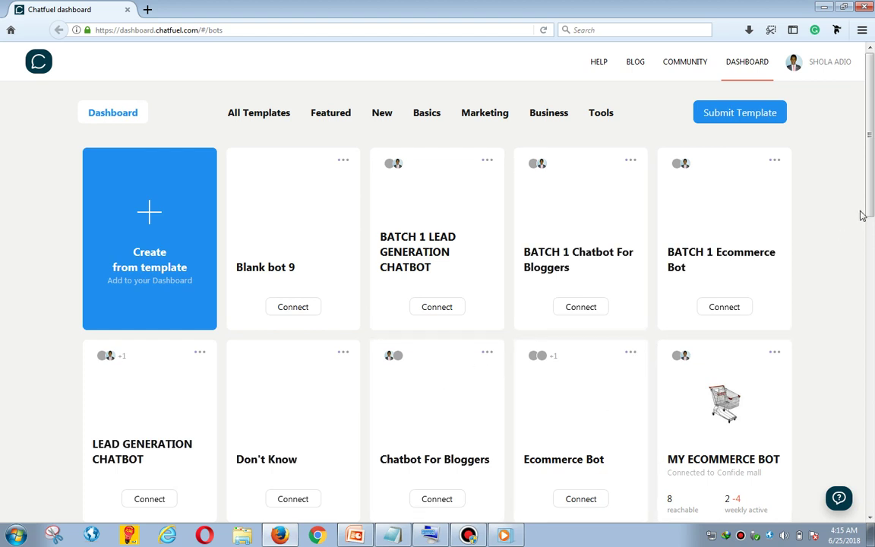
{"action": "scroll", "coordinate": [874, 196], "scroll_direction": "down", "scroll_amount": 3}
{"action": "scroll", "coordinate": [874, 175], "scroll_direction": "up", "scroll_amount": 4}
{"action": "mouse_move", "coordinate": [795, 64]}
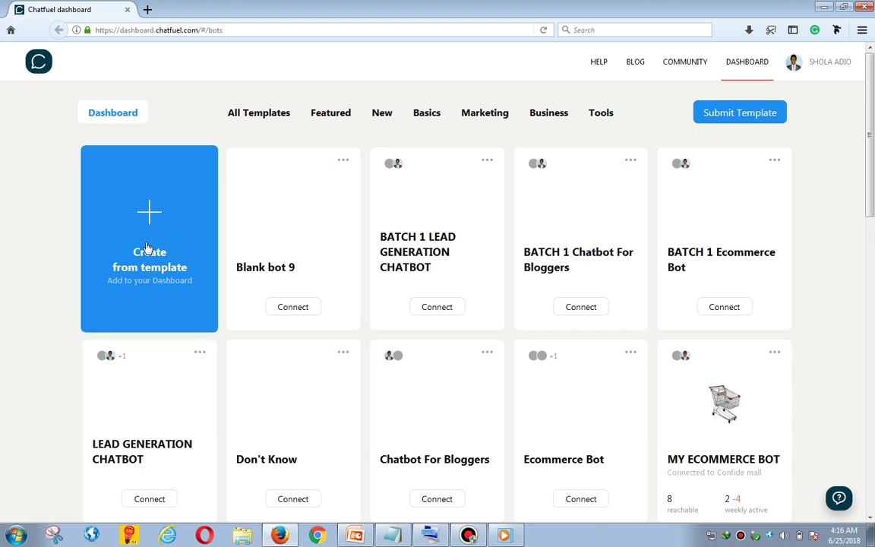
{"action": "left_click", "coordinate": [131, 205]}
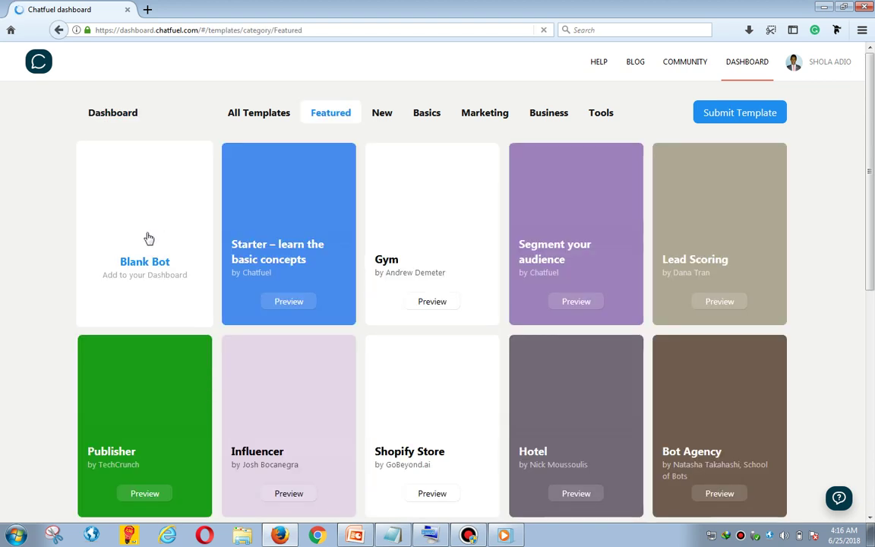
{"action": "left_click", "coordinate": [144, 266]}
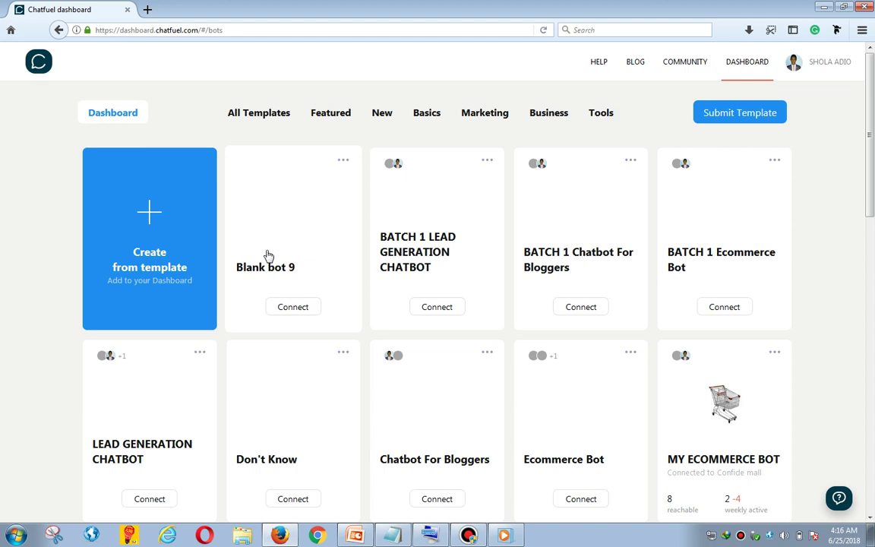
- Rename the newly created blank bot as "Training Bot"
{"action": "left_click", "coordinate": [343, 162]}
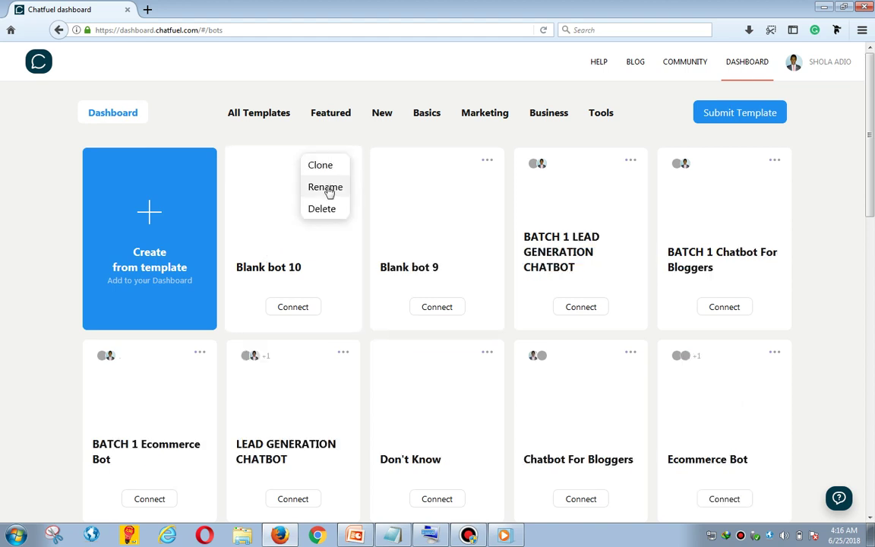
{"action": "left_click", "coordinate": [329, 190]}
{"action": "key", "text": "ctrl+a"}
{"action": "key", "text": "BackSpace"}
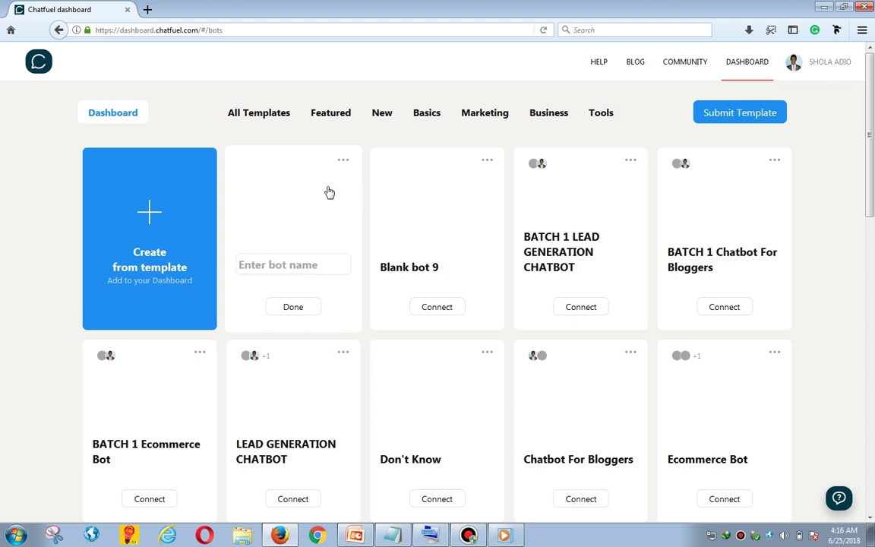
{"action": "type", "text": "Training"}
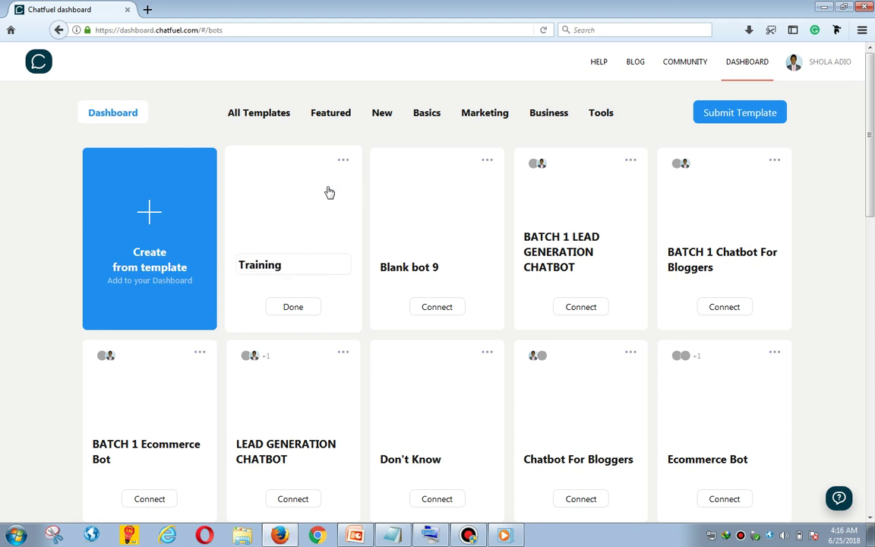
{"action": "type", "text": " Bot"}
{"action": "left_click", "coordinate": [297, 307]}
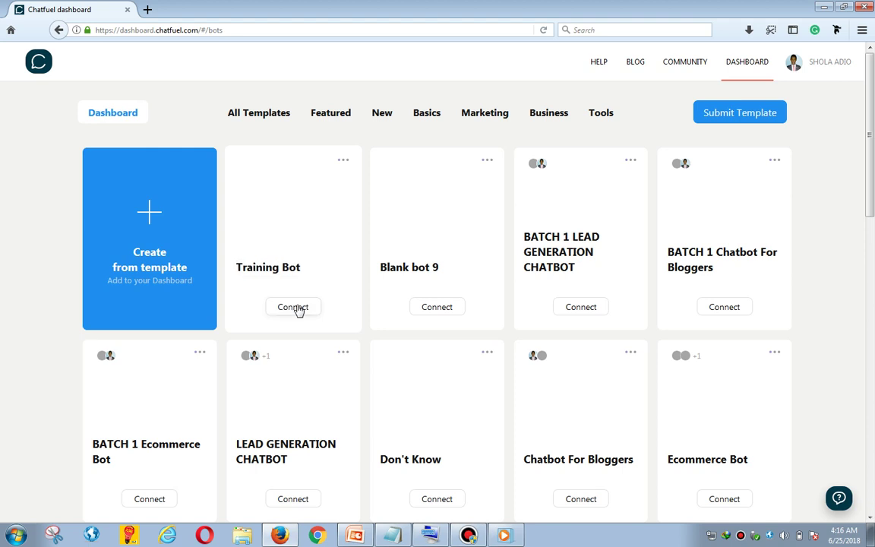
{"action": "left_click", "coordinate": [344, 164]}
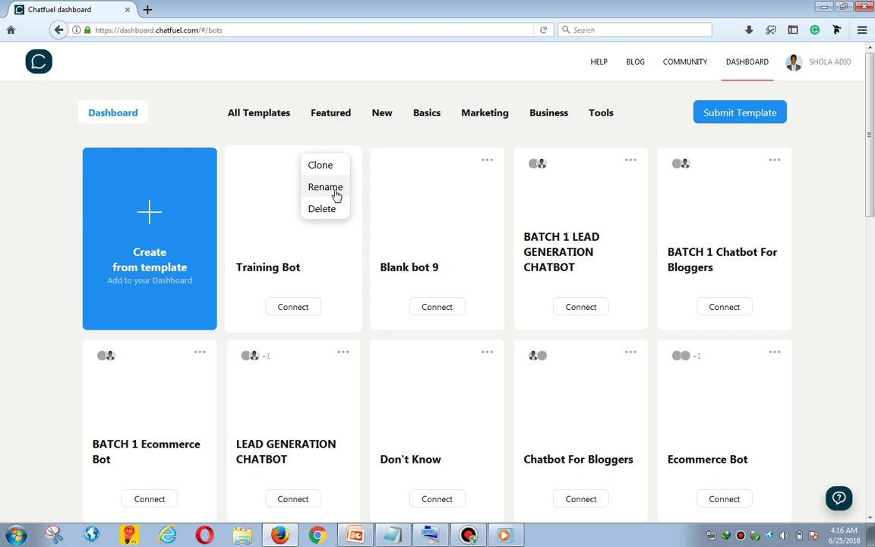
{"action": "left_click", "coordinate": [366, 143]}
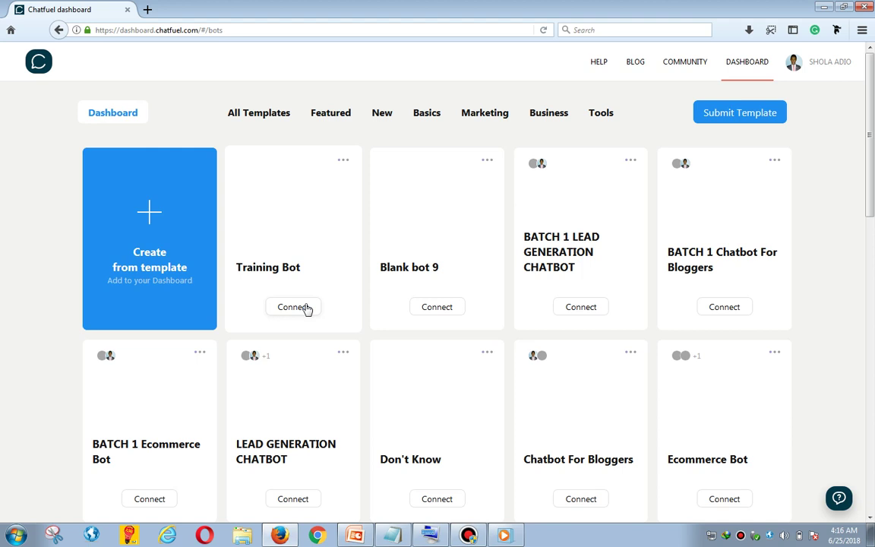
- Connect Training Bot to the Standalone Facebook page in its Bot Publishing settings
{"action": "left_click", "coordinate": [305, 307]}
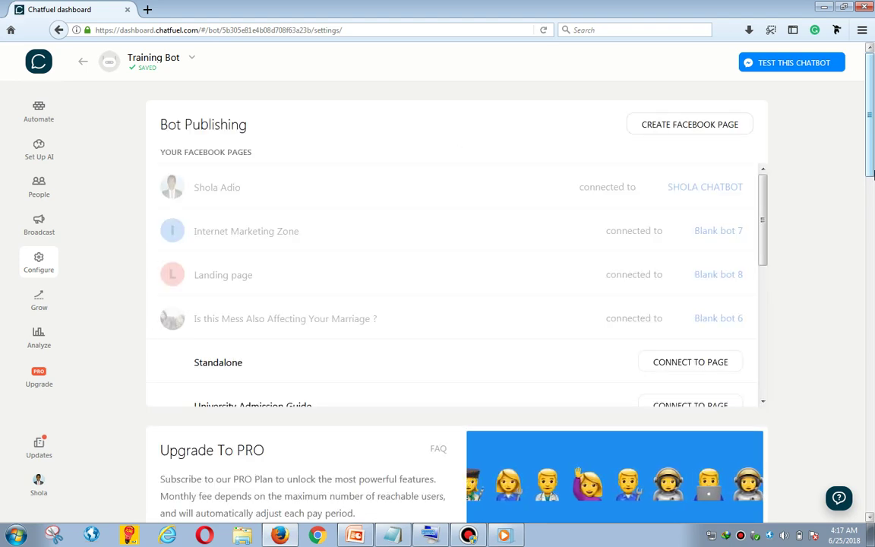
{"action": "left_click_drag", "start_coordinate": [874, 175], "coordinate": [874, 197]}
{"action": "scroll", "coordinate": [873, 198], "scroll_direction": "down", "scroll_amount": 3}
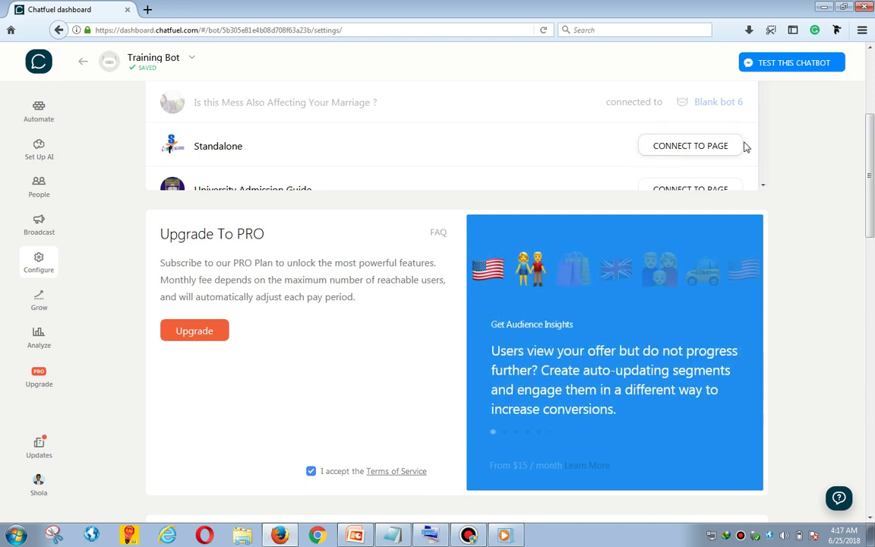
{"action": "scroll", "coordinate": [872, 167], "scroll_direction": "up", "scroll_amount": 2}
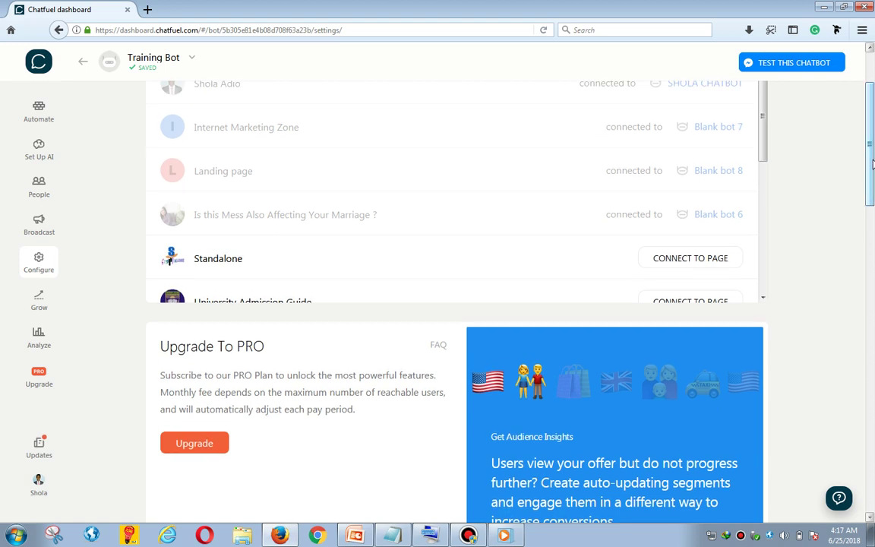
{"action": "left_click_drag", "start_coordinate": [764, 133], "coordinate": [767, 105]}
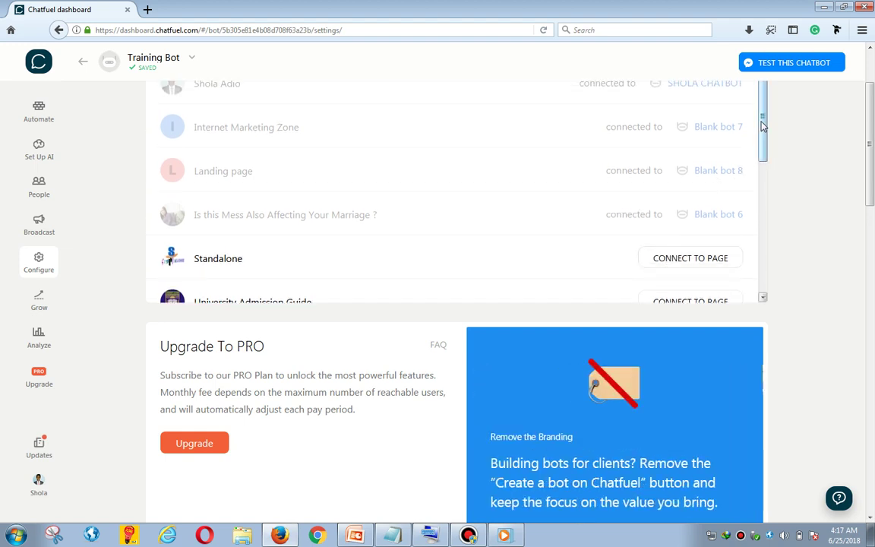
{"action": "scroll", "coordinate": [688, 266], "scroll_direction": "down", "scroll_amount": 3}
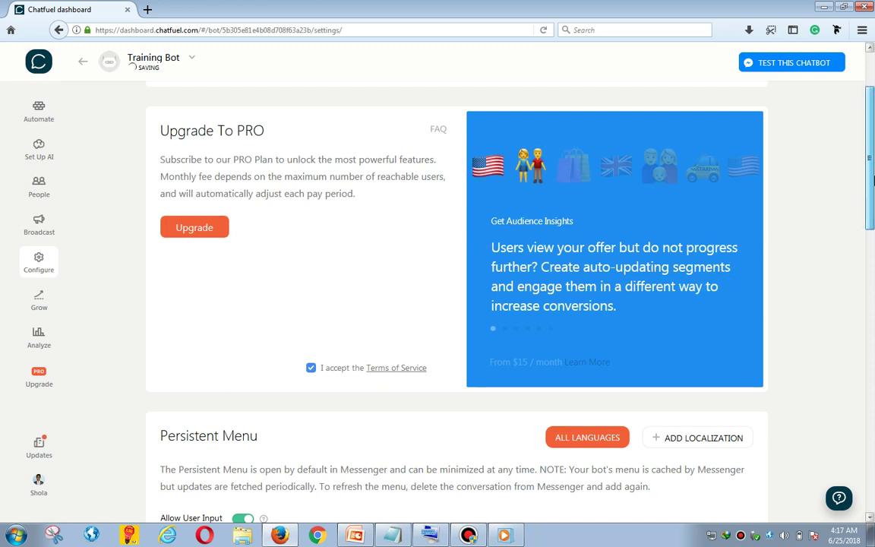
{"action": "scroll", "coordinate": [865, 167], "scroll_direction": "up", "scroll_amount": 2}
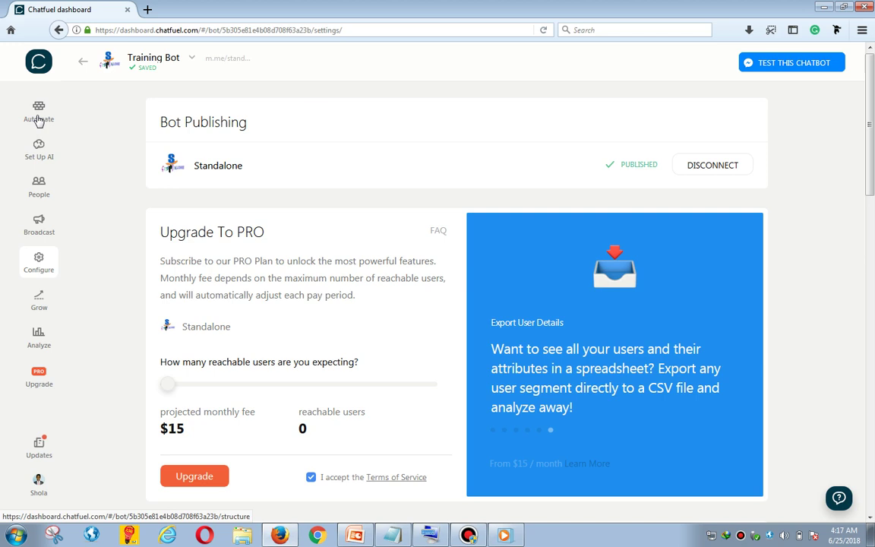
- Open Training Bot's Welcome message block for editing and cut all the default text from its text card
{"action": "left_click", "coordinate": [47, 121]}
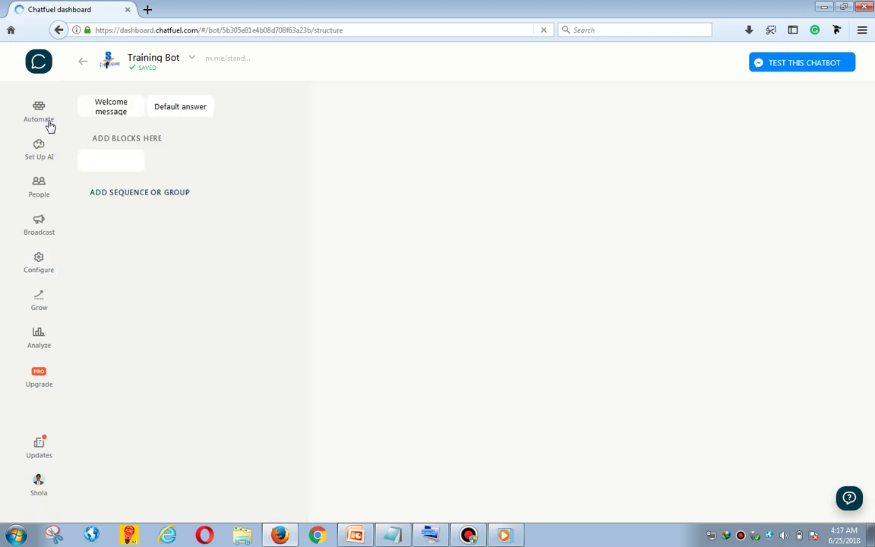
{"action": "left_click", "coordinate": [125, 113]}
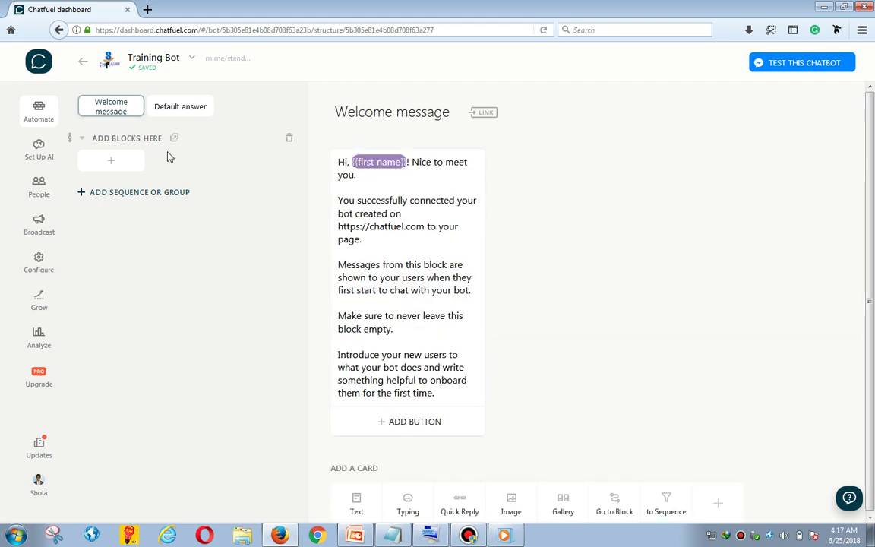
{"action": "left_click", "coordinate": [424, 304]}
{"action": "key", "text": "ctrl+a"}
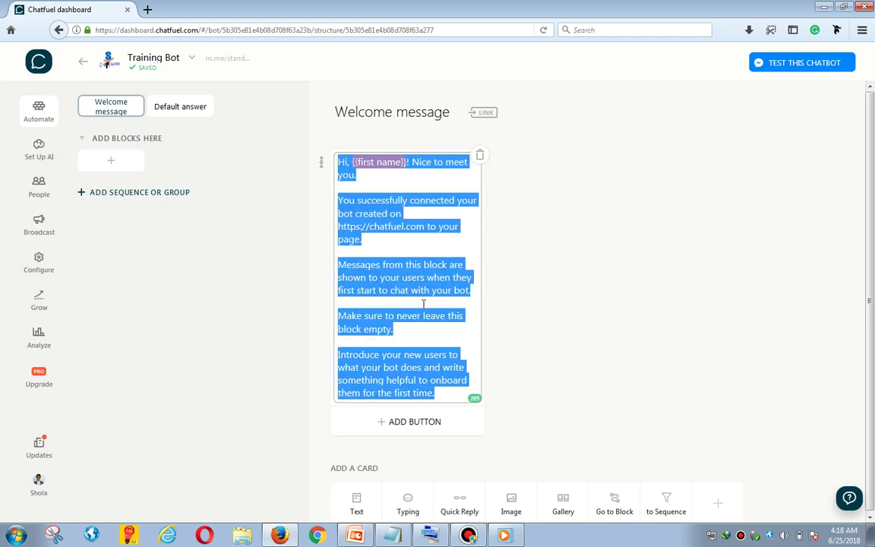
{"action": "right_click", "coordinate": [423, 305]}
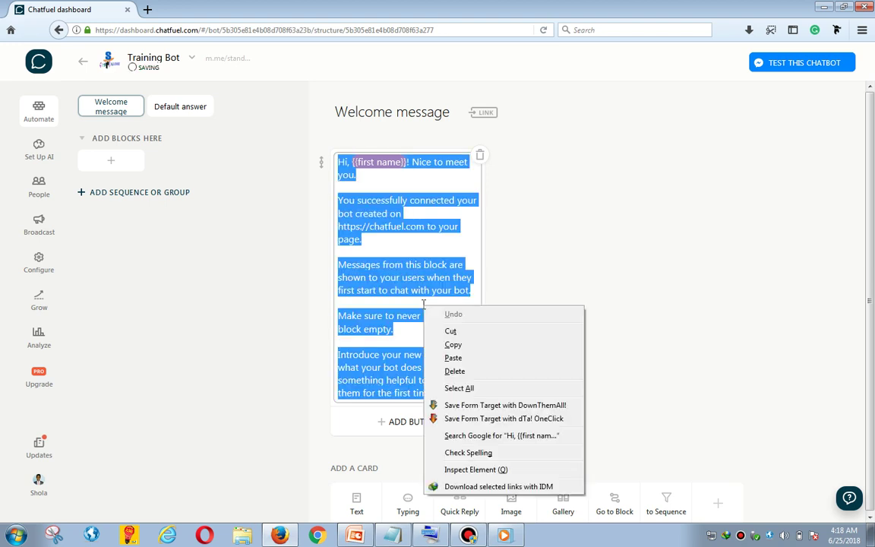
{"action": "left_click", "coordinate": [451, 330]}
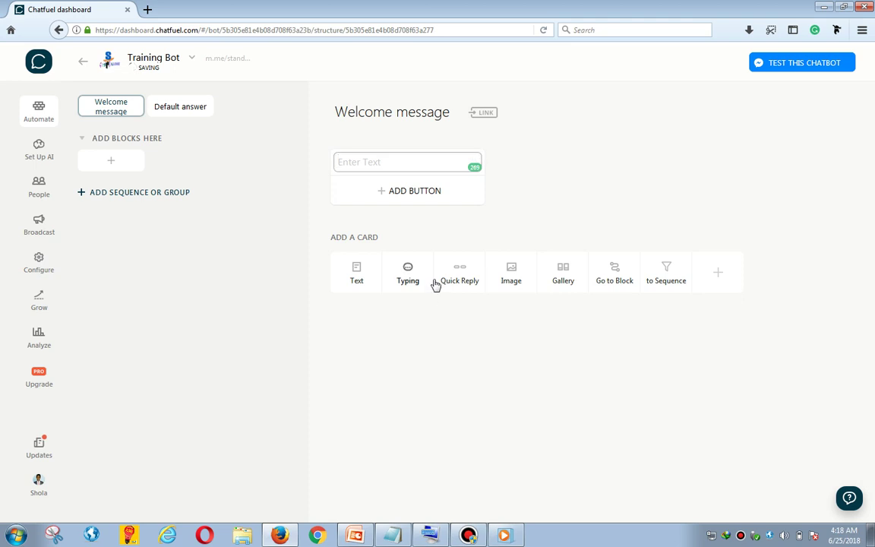
- Copy the three welcome message lines from the Notepad note and paste them into the empty Welcome message text card in Chatfuel
{"action": "left_click", "coordinate": [393, 535]}
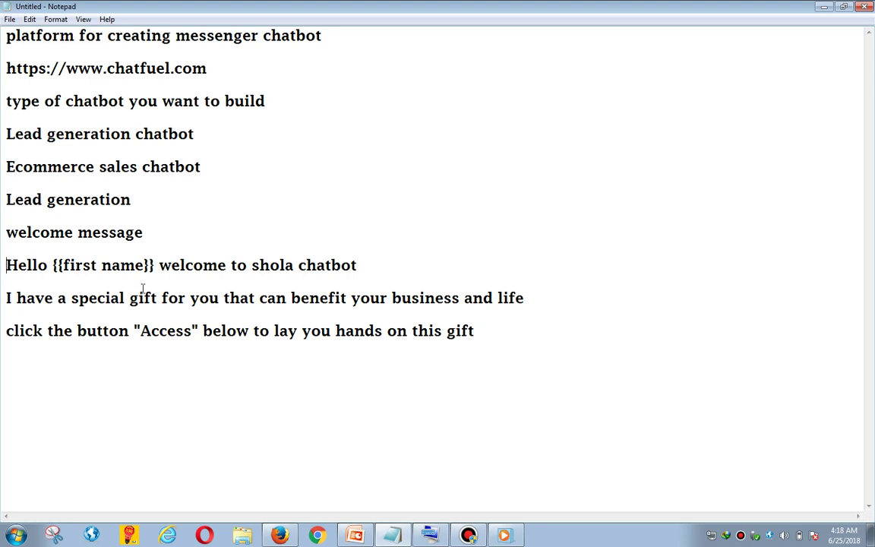
{"action": "left_click_drag", "start_coordinate": [7, 264], "coordinate": [484, 340]}
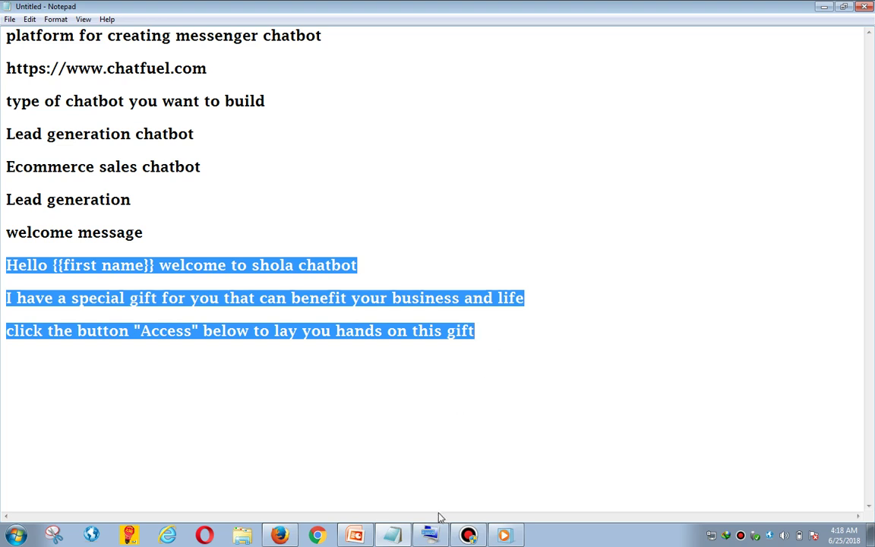
{"action": "mouse_move", "coordinate": [388, 541]}
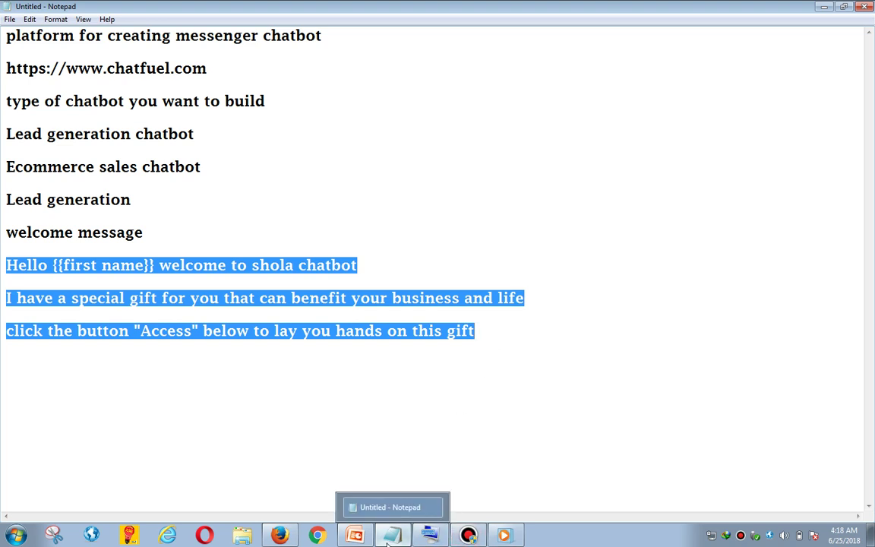
{"action": "left_click", "coordinate": [274, 537]}
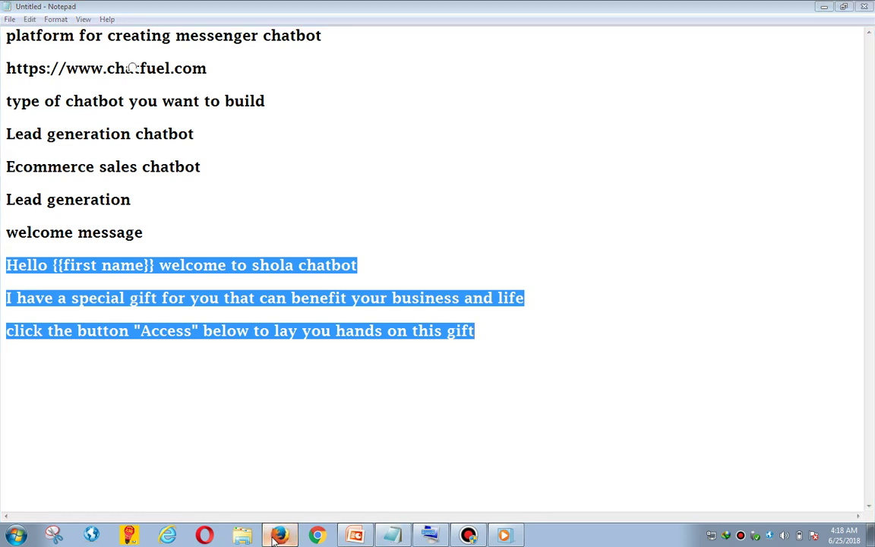
{"action": "key", "text": "ctrl+v"}
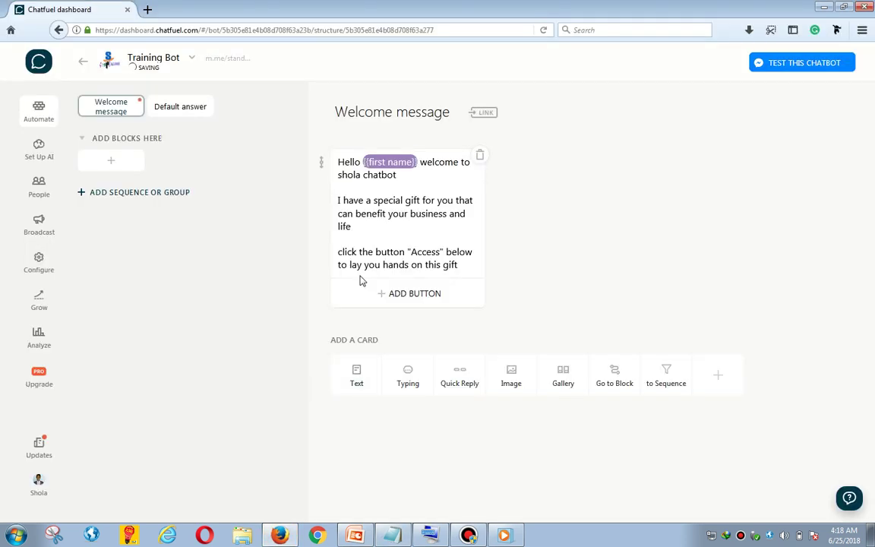
{"action": "left_click", "coordinate": [435, 183]}
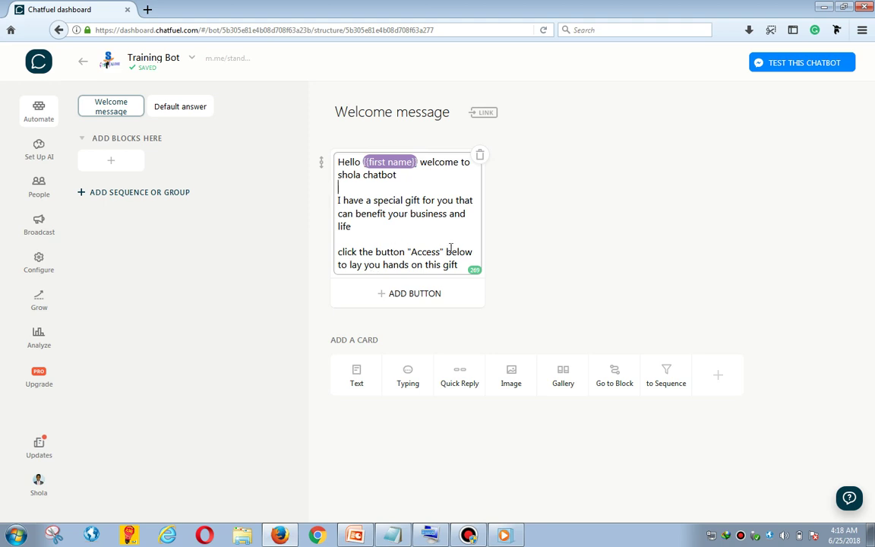
- Add a button named "ACCESS" to the Welcome message text card, leaving its block target empty
{"action": "left_click", "coordinate": [415, 303]}
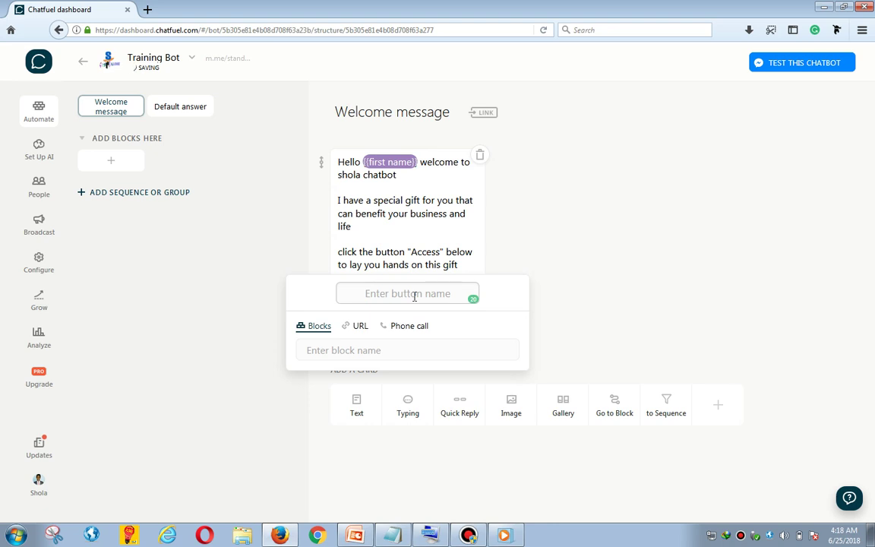
{"action": "type", "text": "ACCESS"}
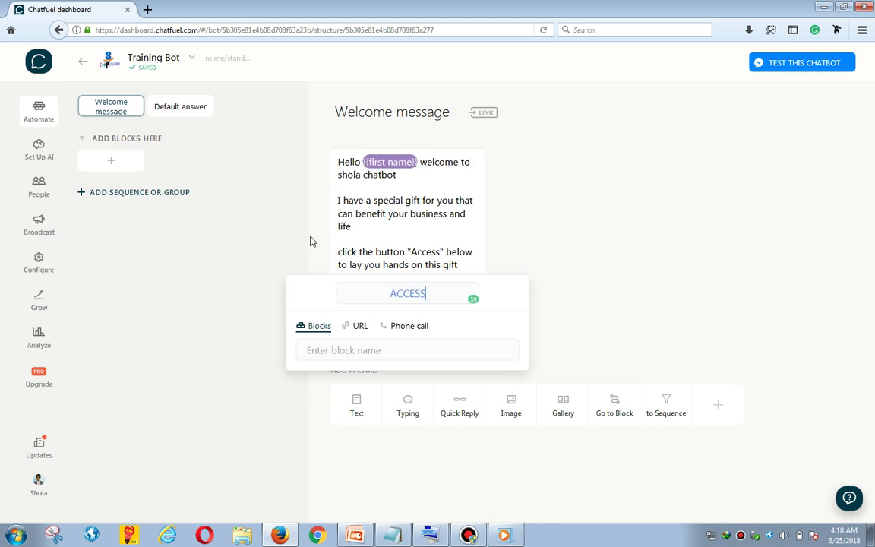
{"action": "left_click", "coordinate": [287, 238]}
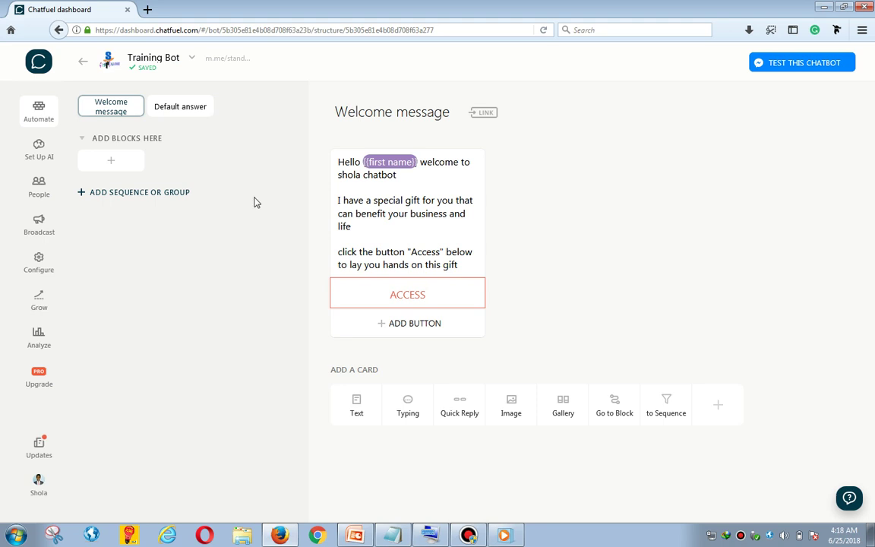
- Create a new block in the empty block group and name it "Lead magnet"
{"action": "left_click", "coordinate": [126, 165]}
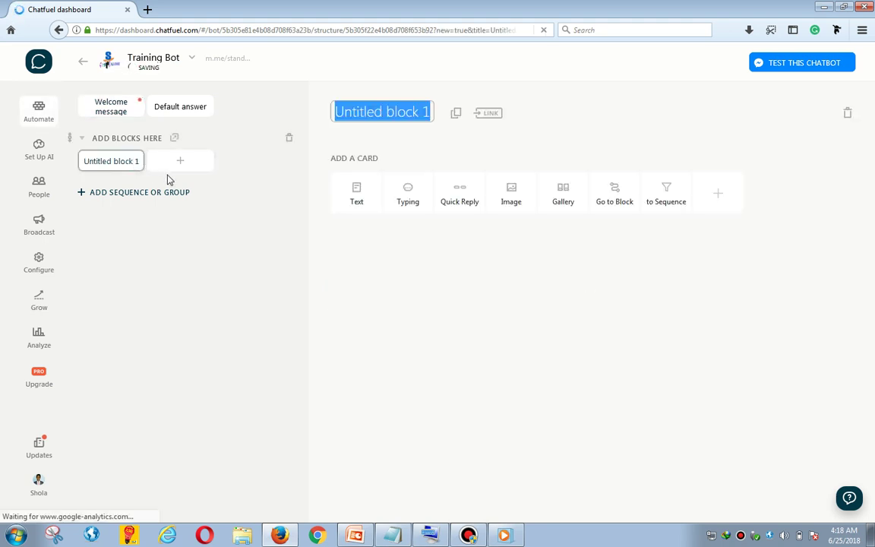
{"action": "key", "text": "BackSpace"}
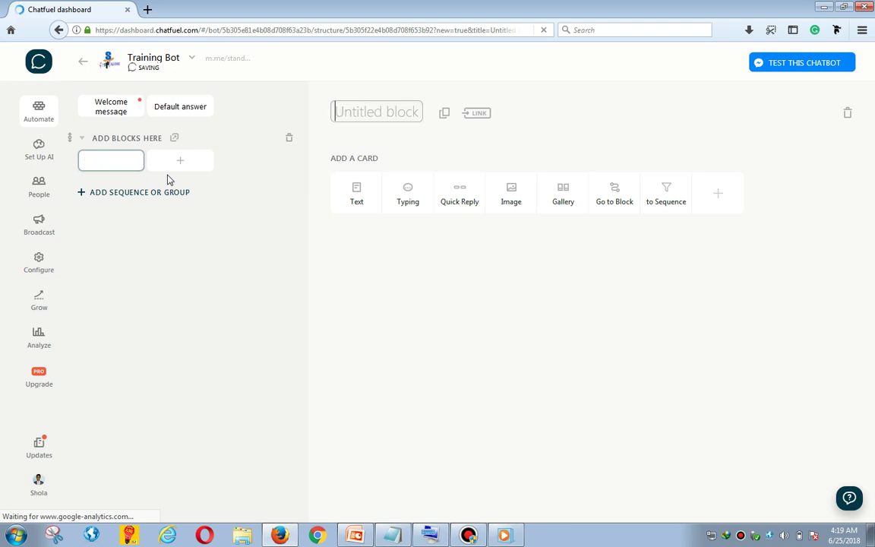
{"action": "type", "text": "I"}
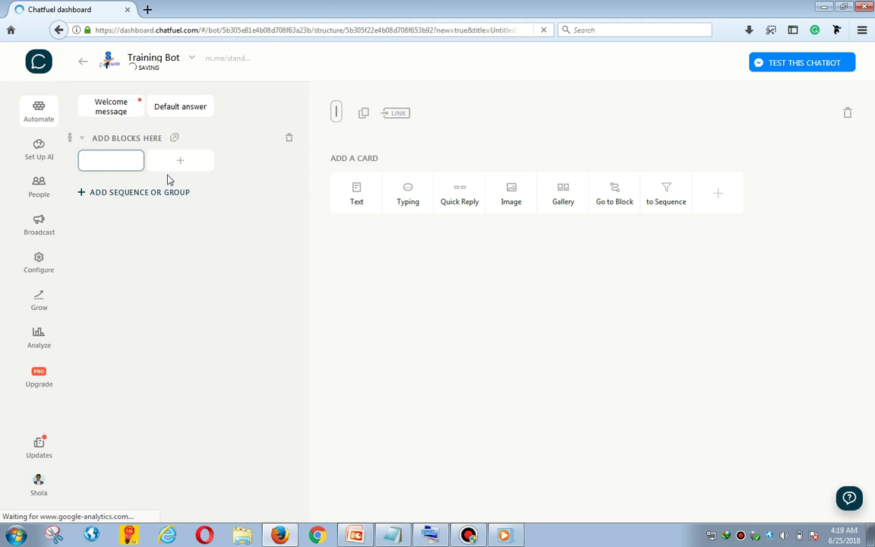
{"action": "key", "text": "BackSpace"}
{"action": "type", "text": "L"}
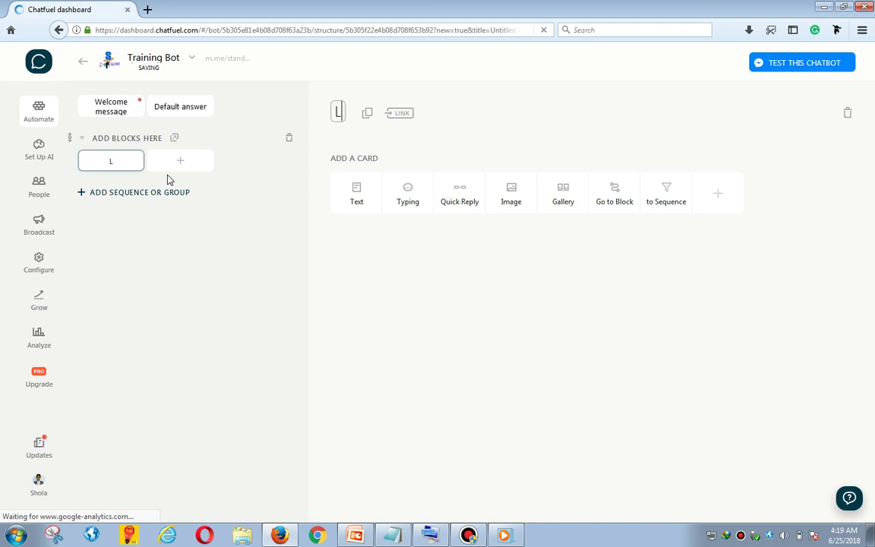
{"action": "type", "text": "ead magnet"}
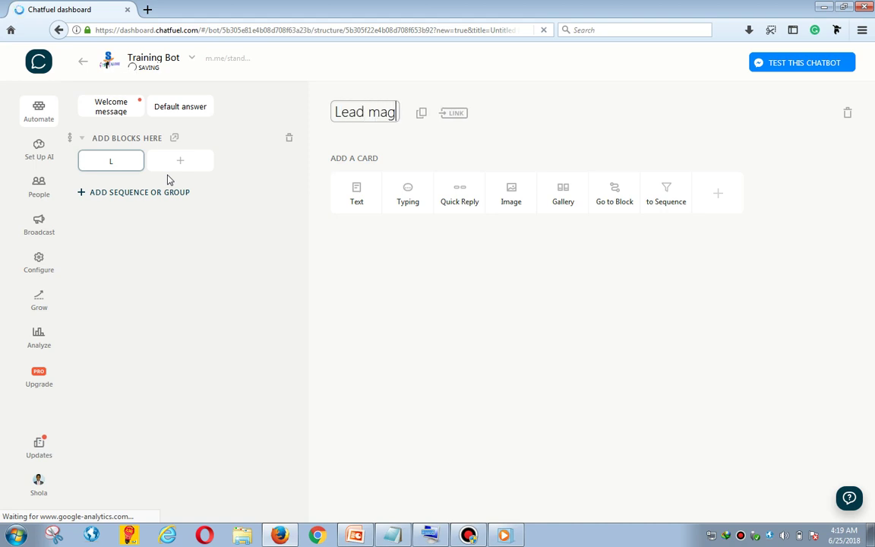
- Rename the block group containing Lead magnet as "SUBSCRIBERS" and reopen the Welcome message block
{"action": "left_click", "coordinate": [101, 138]}
{"action": "left_click", "coordinate": [101, 138]}
{"action": "key", "text": "BackSpace"}
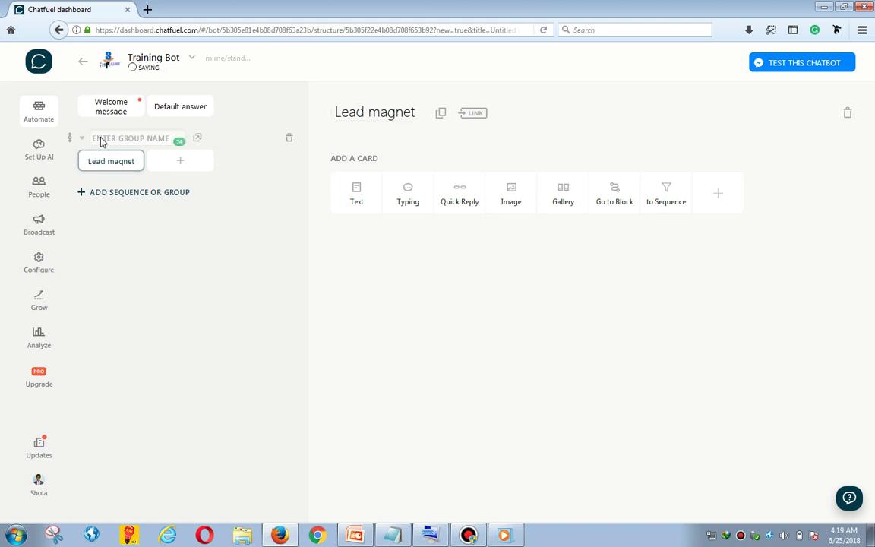
{"action": "type", "text": "SUBSCRIBERS"}
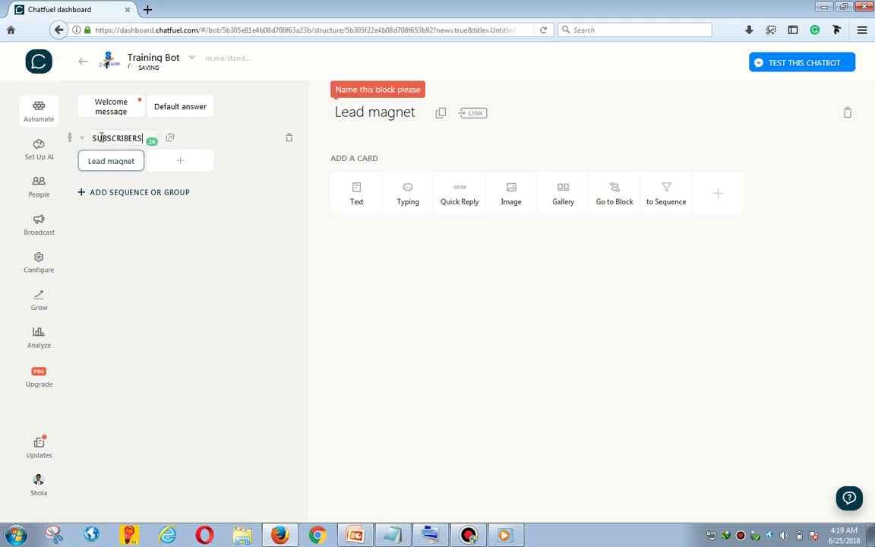
{"action": "left_click", "coordinate": [132, 242]}
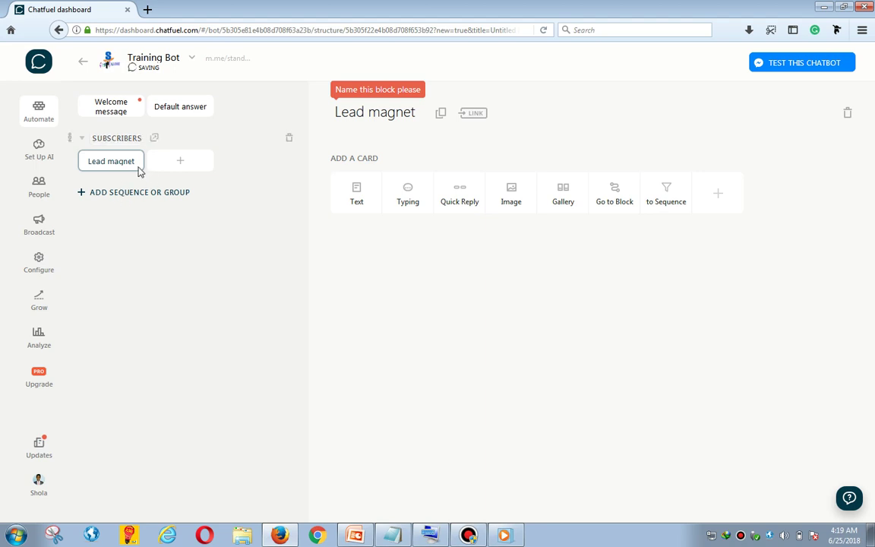
{"action": "left_click", "coordinate": [361, 203]}
{"action": "left_click", "coordinate": [125, 114]}
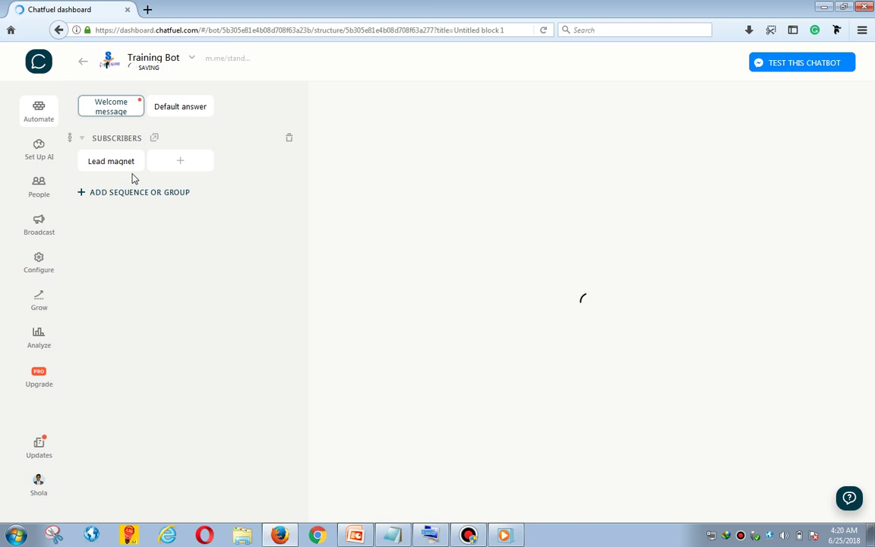
- Switch to the Notepad note and add below the welcome message: Thank you for showing interest in my "Social media content markerting course"
{"action": "left_click", "coordinate": [395, 536]}
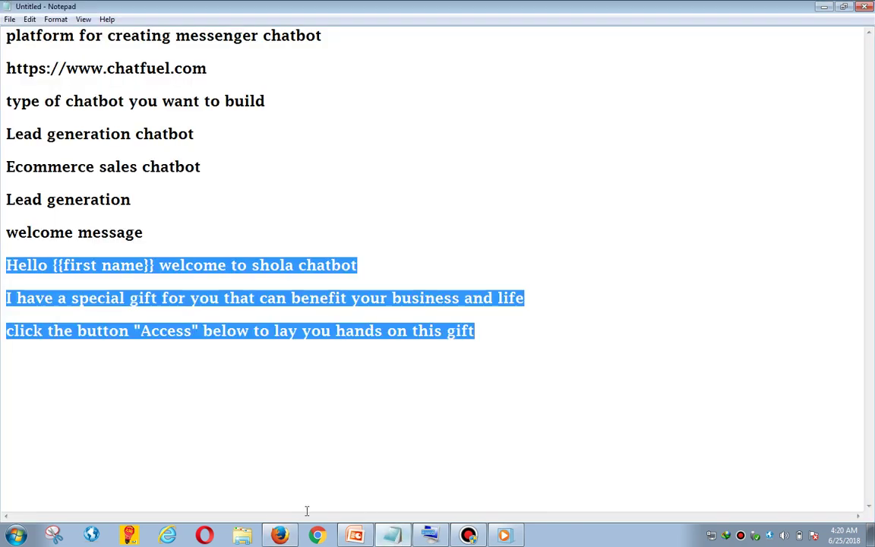
{"action": "left_click", "coordinate": [490, 333]}
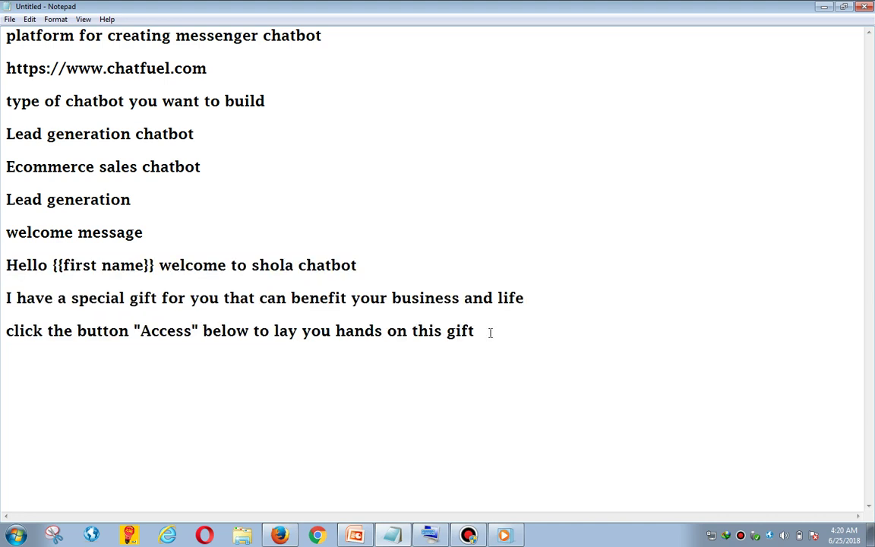
{"action": "key", "text": "Return"}
{"action": "type", "text": "Thank you"}
{"action": "key", "text": "BackSpace"}
{"action": "key", "text": "BackSpace"}
{"action": "key", "text": "BackSpace"}
{"action": "type", "text": "ou"}
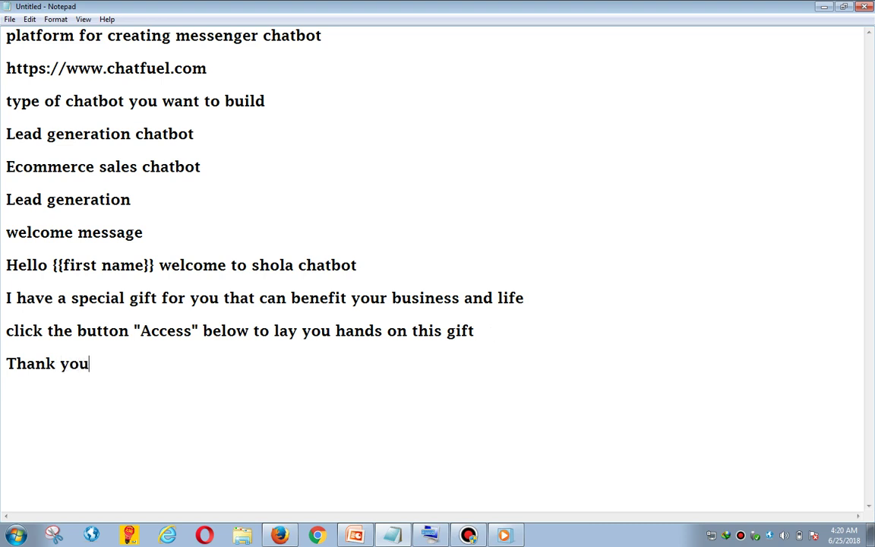
{"action": "type", "text": " for showi"}
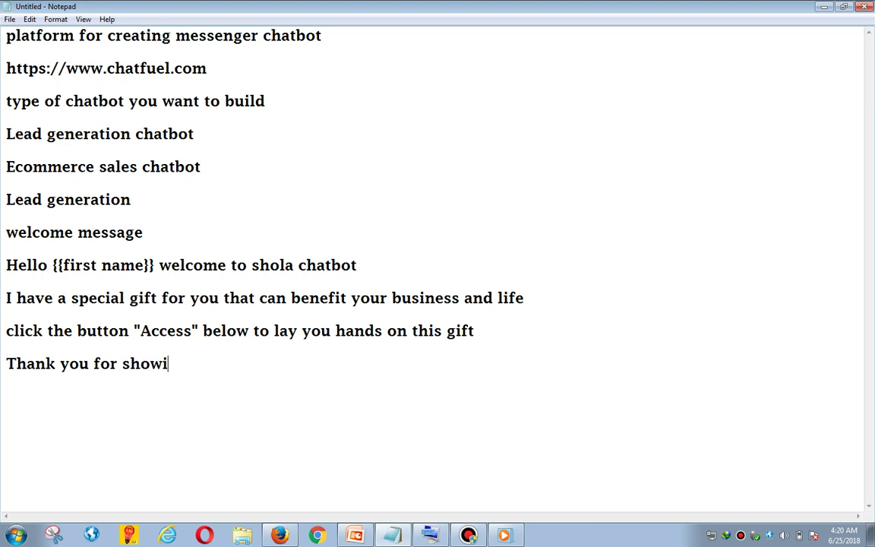
{"action": "type", "text": "ng interest in my"}
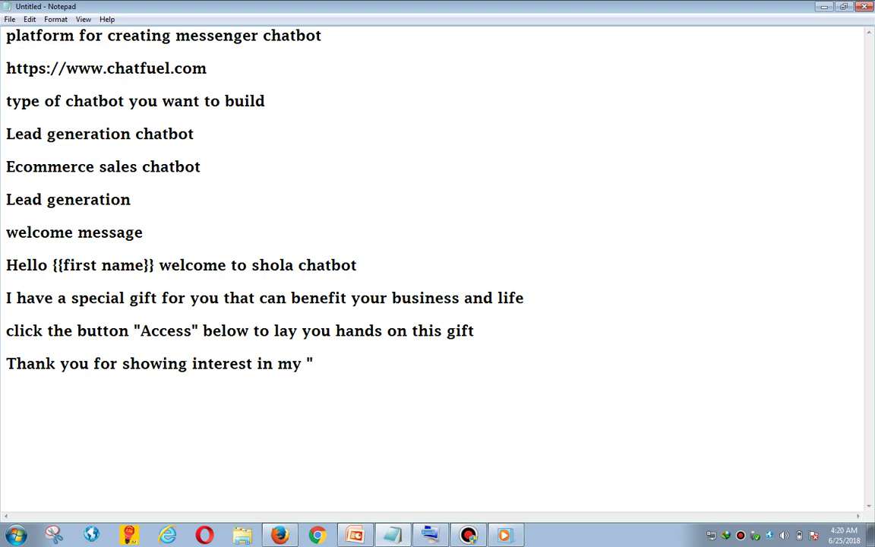
{"action": "type", "text": "\"Social media content markeing"}
{"action": "key", "text": "BackSpace"}
{"action": "key", "text": "BackSpace"}
{"action": "key", "text": "BackSpace"}
{"action": "type", "text": "rting"}
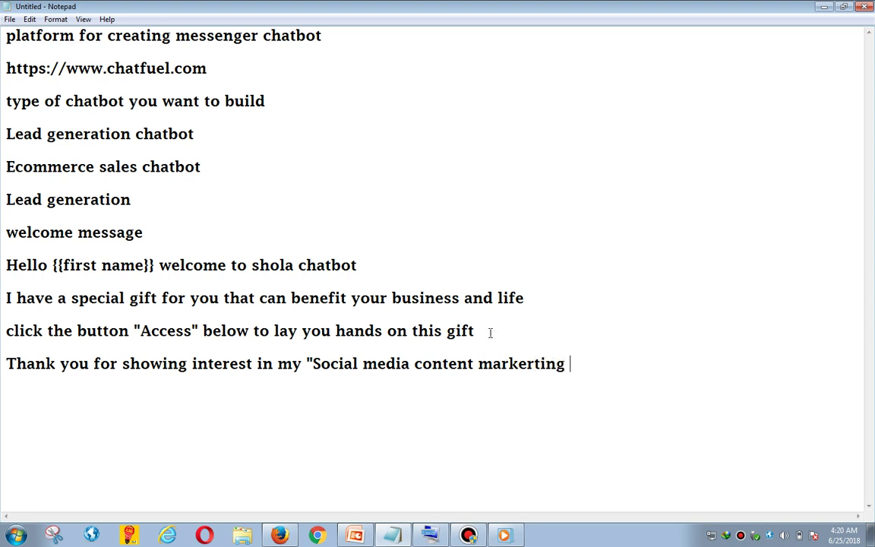
{"action": "type", "text": "course\"M"}
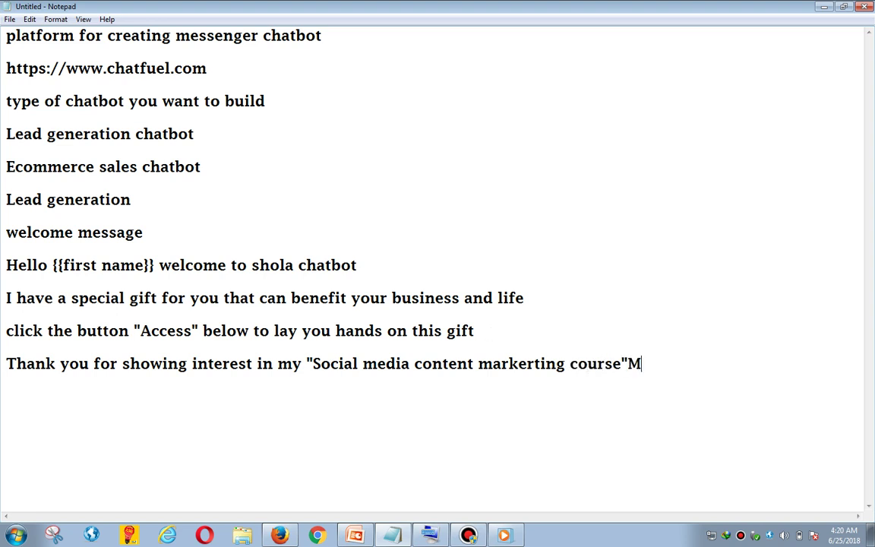
{"action": "key", "text": "BackSpace"}
- Add a line below the thank-you sentence: {{first name}} just click the button below "Download" to download the course straight away
{"action": "key", "text": "Return"}
{"action": "key", "text": "Return"}
{"action": "type", "text": "{{first "}
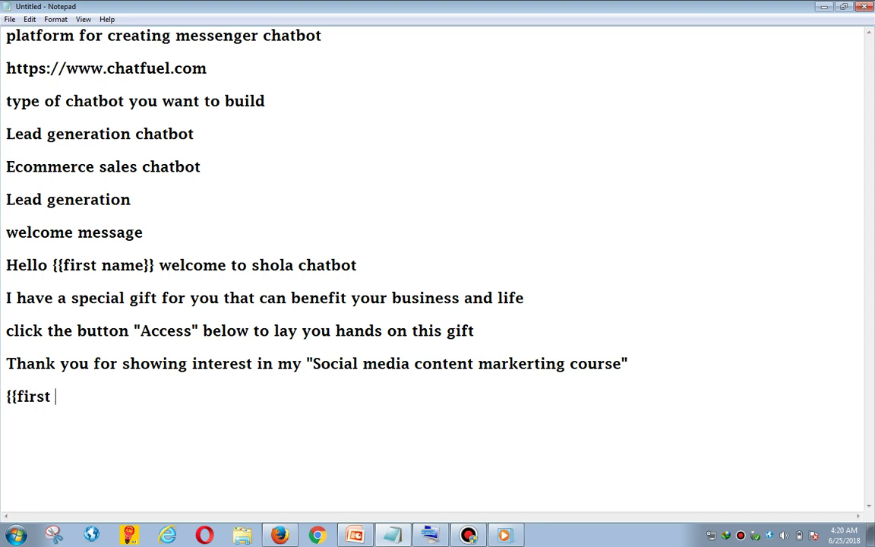
{"action": "type", "text": "name}} just c"}
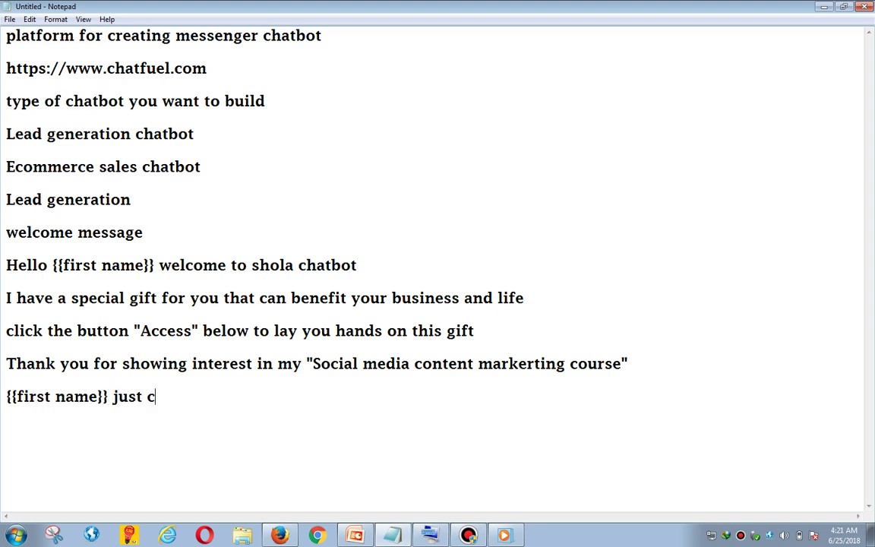
{"action": "type", "text": "lick the "}
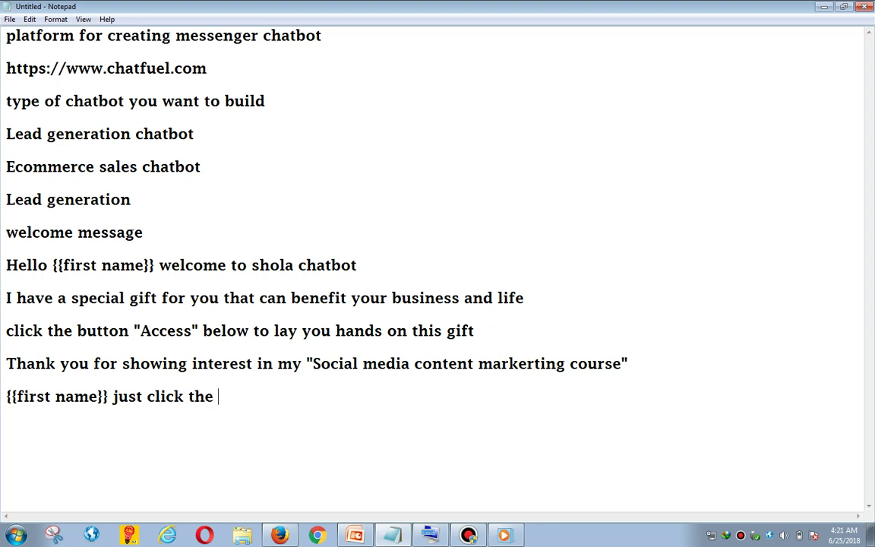
{"action": "type", "text": "button"}
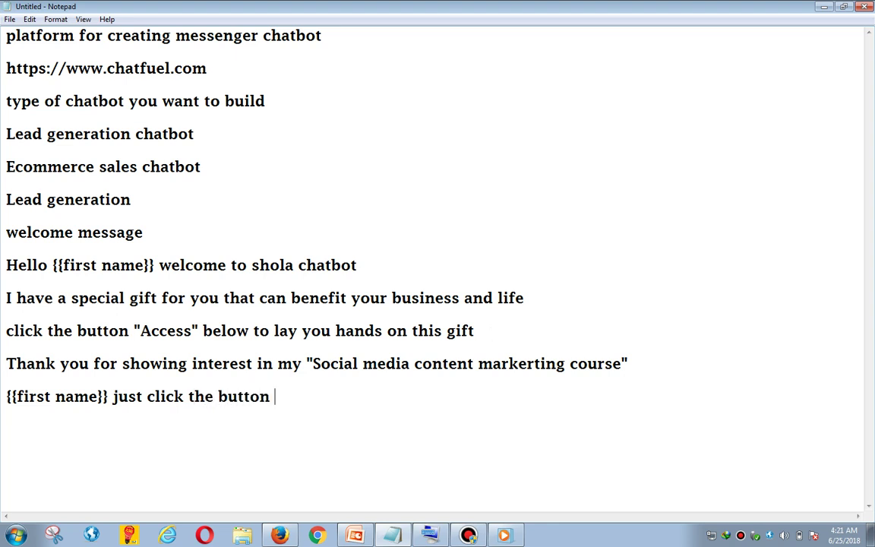
{"action": "type", "text": " below \"D"}
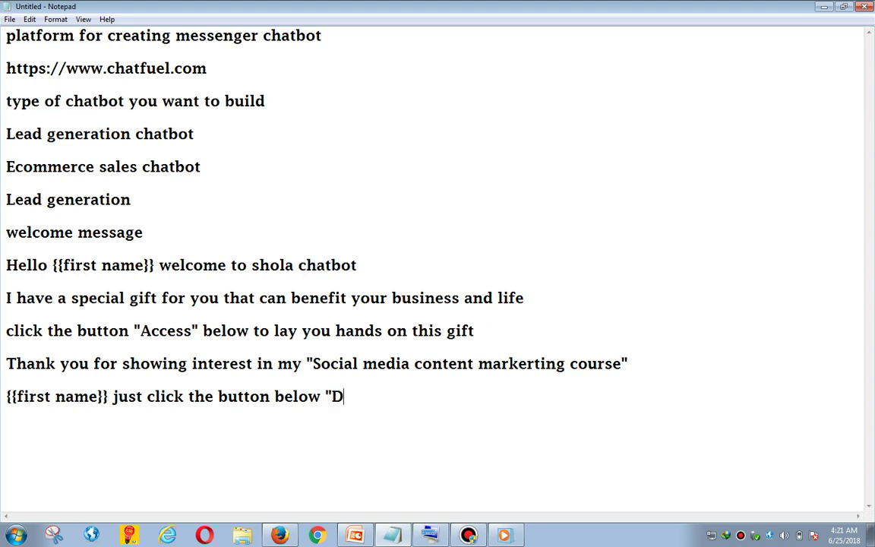
{"action": "type", "text": "ownload\""}
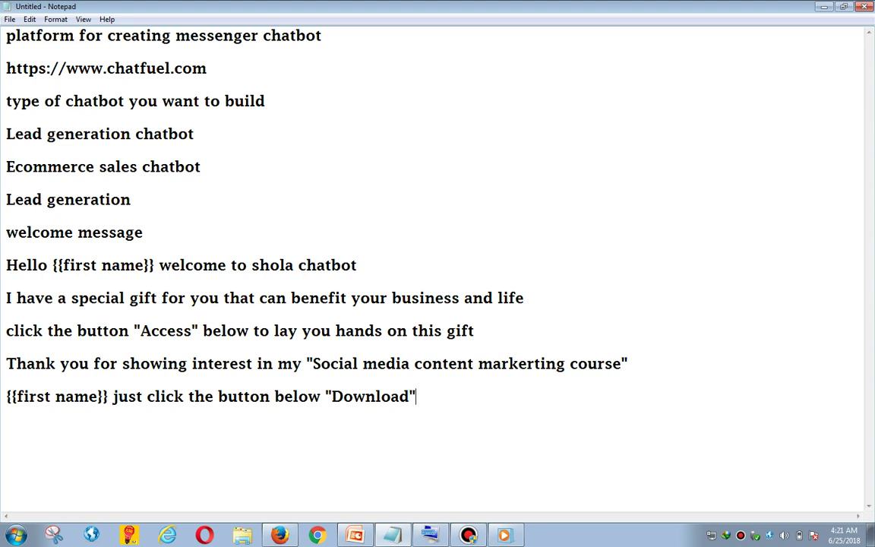
{"action": "type", "text": " to downl"}
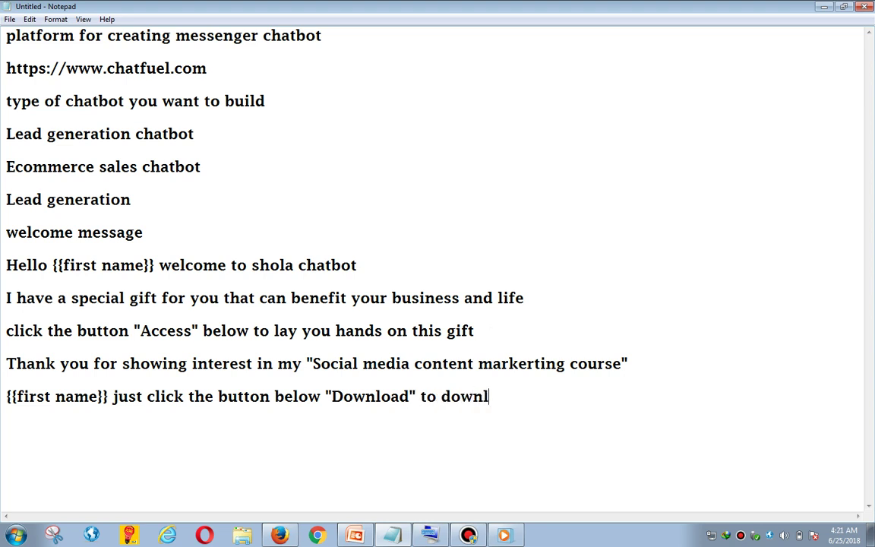
{"action": "type", "text": "oad the "}
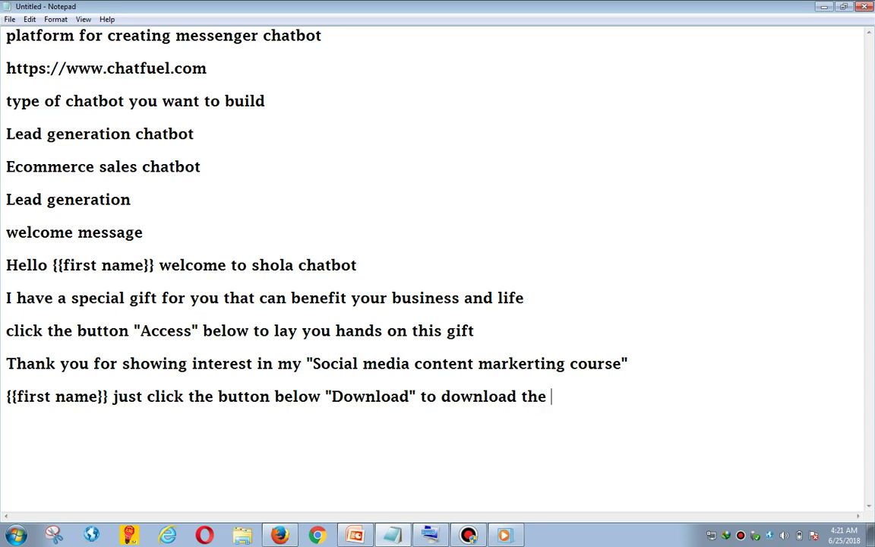
{"action": "type", "text": "course stra"}
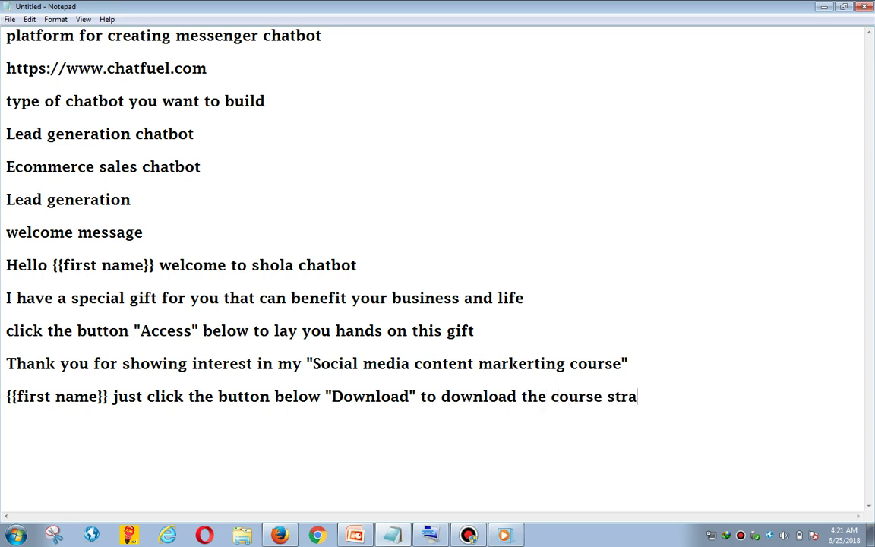
{"action": "type", "text": "ight away  "}
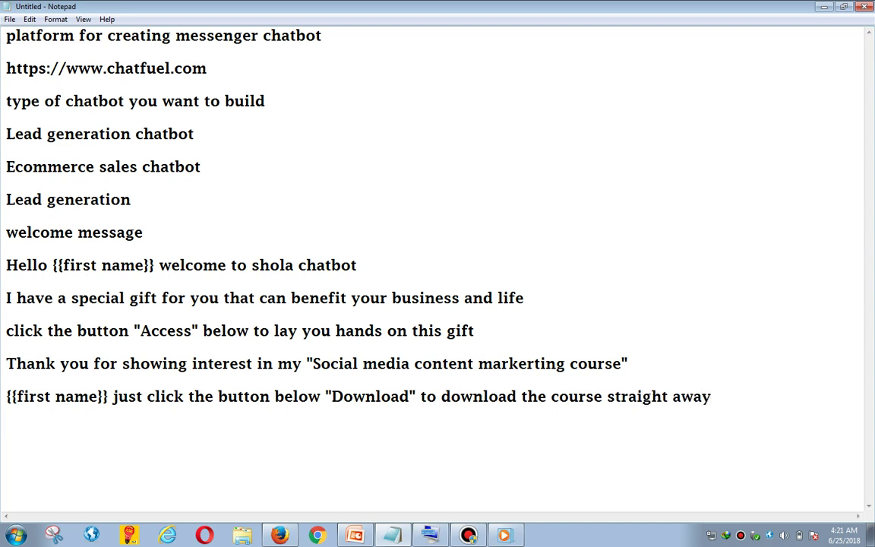
{"action": "type", "text": "But i will like to"}
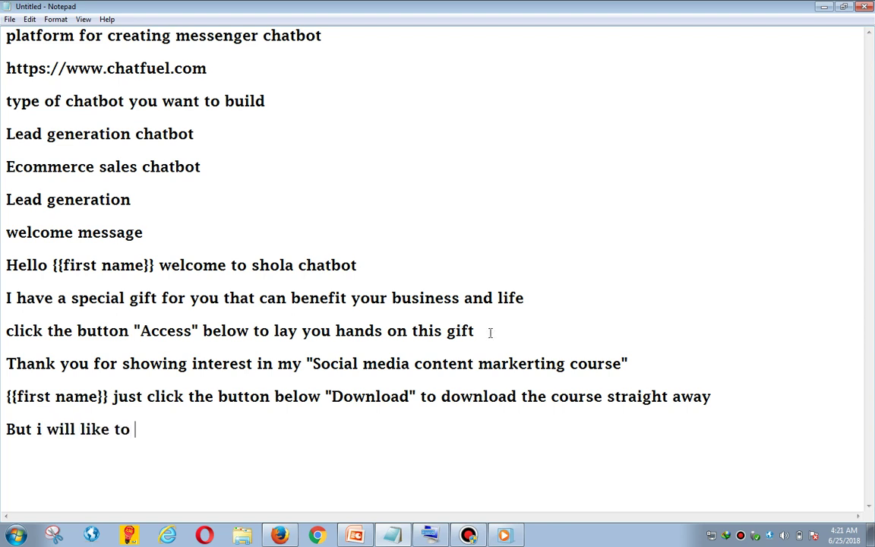
{"action": "type", "text": " tell you"}
{"action": "key", "text": "BackSpace"}
{"action": "key", "text": "BackSpace"}
{"action": "key", "text": "BackSpace"}
{"action": "key", "text": "BackSpace"}
{"action": "key", "text": "BackSpace"}
{"action": "key", "text": "BackSpace"}
{"action": "key", "text": "BackSpace"}
{"action": "key", "text": "BackSpace"}
{"action": "key", "text": "BackSpace"}
{"action": "key", "text": "BackSpace"}
{"action": "key", "text": "BackSpace"}
{"action": "key", "text": "BackSpace"}
{"action": "key", "text": "BackSpace"}
{"action": "key", "text": "BackSpace"}
{"action": "key", "text": "BackSpace"}
{"action": "key", "text": "BackSpace"}
{"action": "key", "text": "BackSpace"}
{"action": "key", "text": "BackSpace"}
{"action": "key", "text": "BackSpace"}
{"action": "key", "text": "BackSpace"}
{"action": "key", "text": "BackSpace"}
{"action": "key", "text": "BackSpace"}
{"action": "key", "text": "BackSpace"}
{"action": "type", "text": "A"}
{"action": "key", "text": "BackSpace"}
{"action": "type", "text": "b"}
{"action": "key", "text": "BackSpace"}
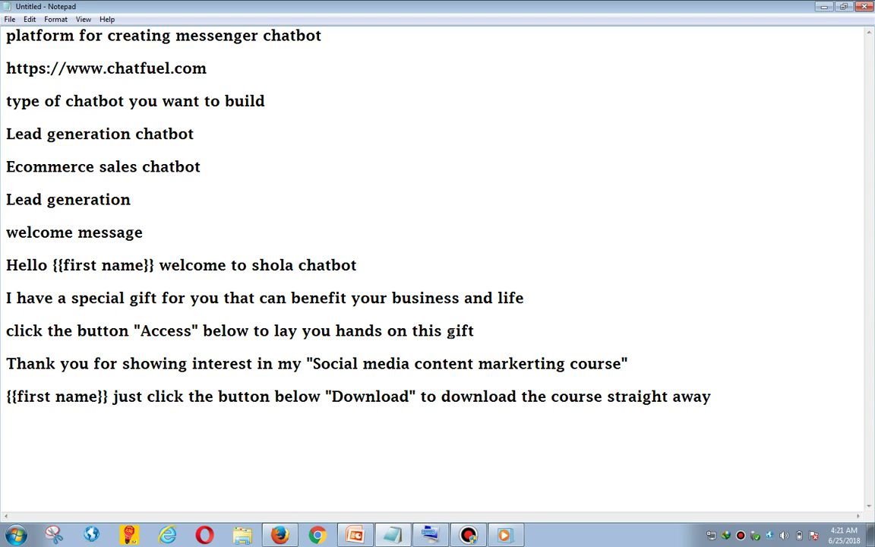
- Insert a dashed separator line and a "lead magnet" heading between the welcome message and the thank-you text
{"action": "left_click", "coordinate": [478, 330]}
{"action": "key", "text": "Return"}
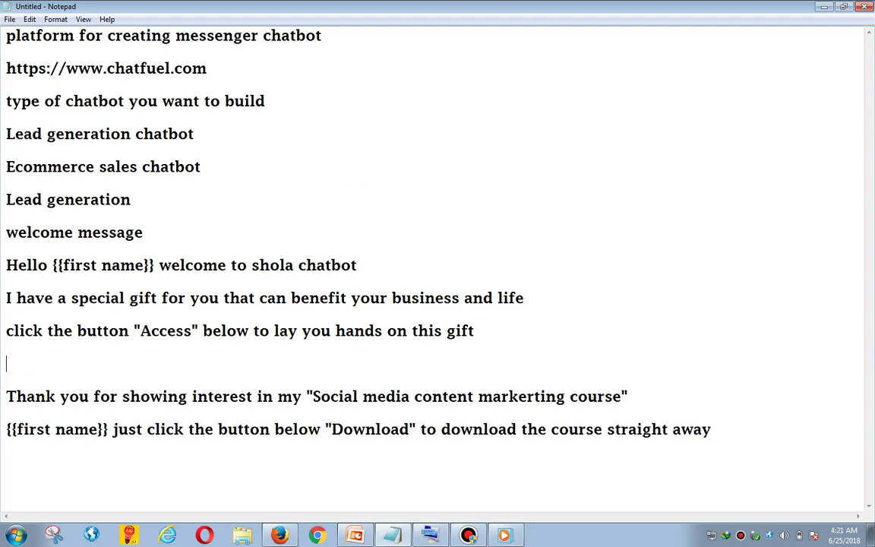
{"action": "type", "text": "------------------M"}
{"action": "key", "text": "BackSpace"}
{"action": "key", "text": "Return"}
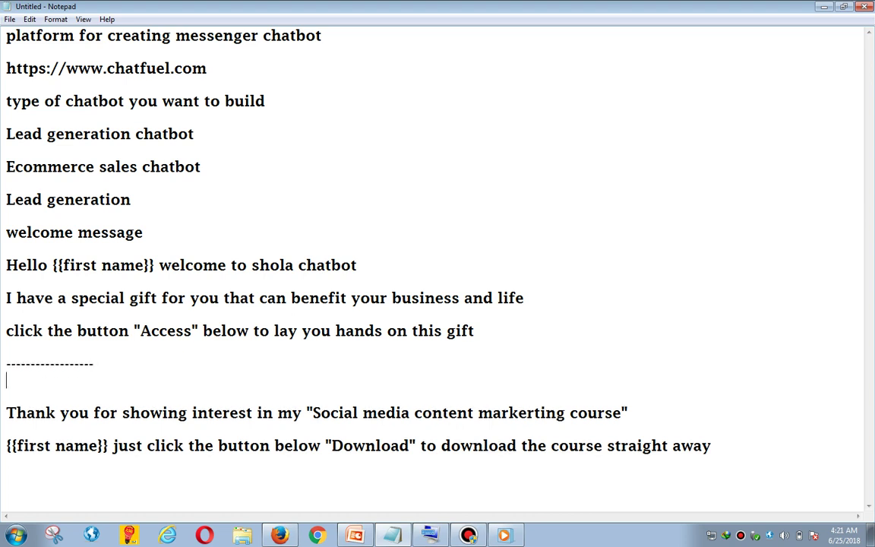
{"action": "type", "text": "lead ma"}
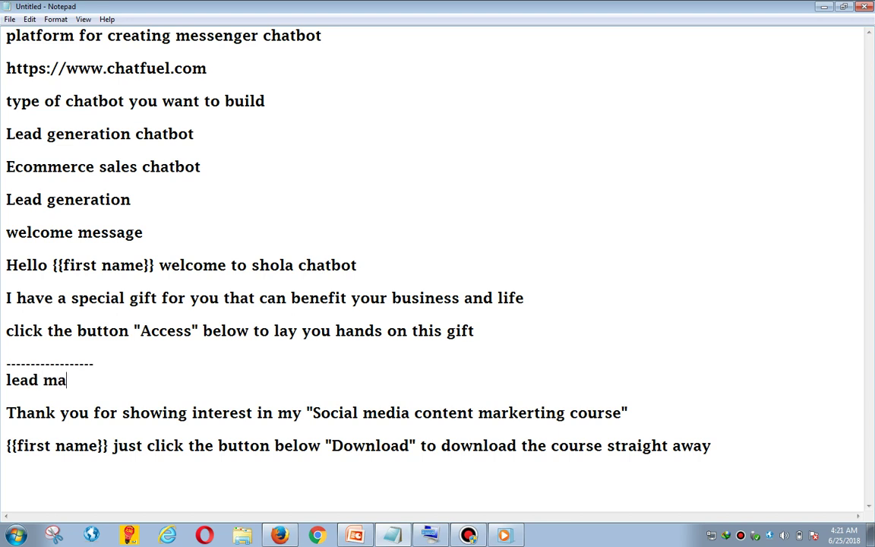
{"action": "type", "text": "gnet"}
{"action": "key", "text": "Return"}
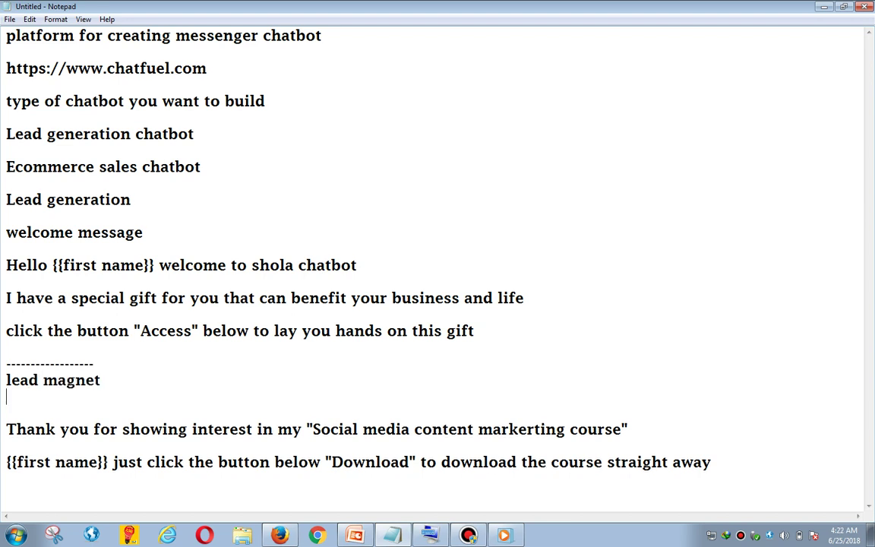
- Add a second dashed separator line directly below the "lead magnet" heading
{"action": "type", "text": "------------------"}
- Switch to the Chatfuel dashboard, open the Lead magnet block and check the HSPA USB Modem connection while it loads
{"action": "left_click", "coordinate": [280, 534]}
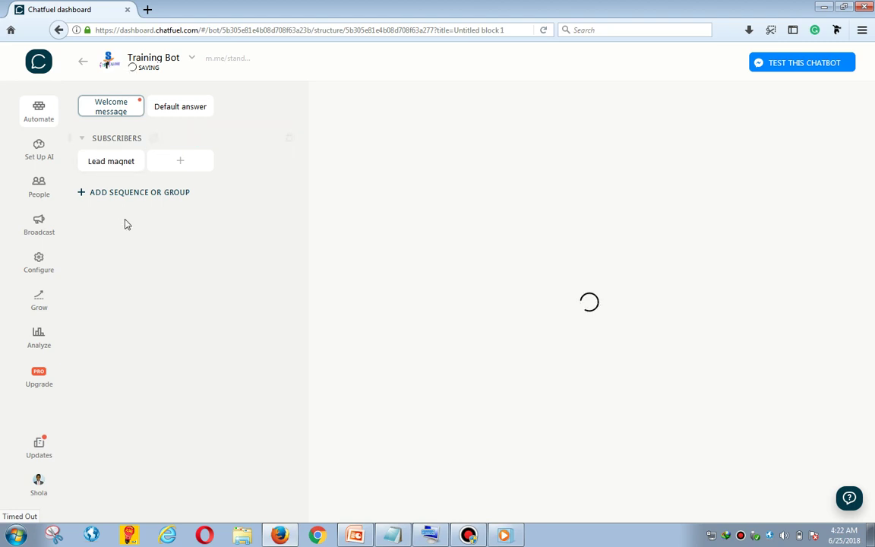
{"action": "left_click", "coordinate": [111, 163]}
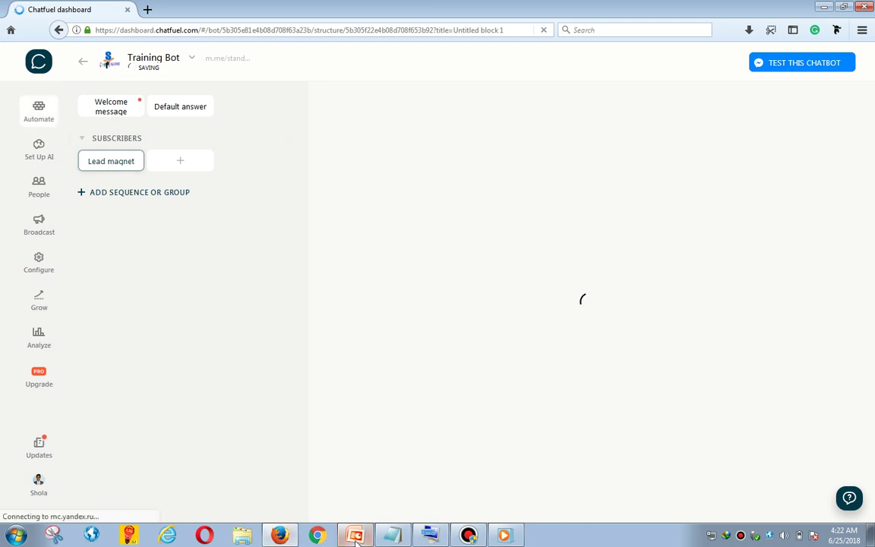
{"action": "left_click", "coordinate": [769, 537]}
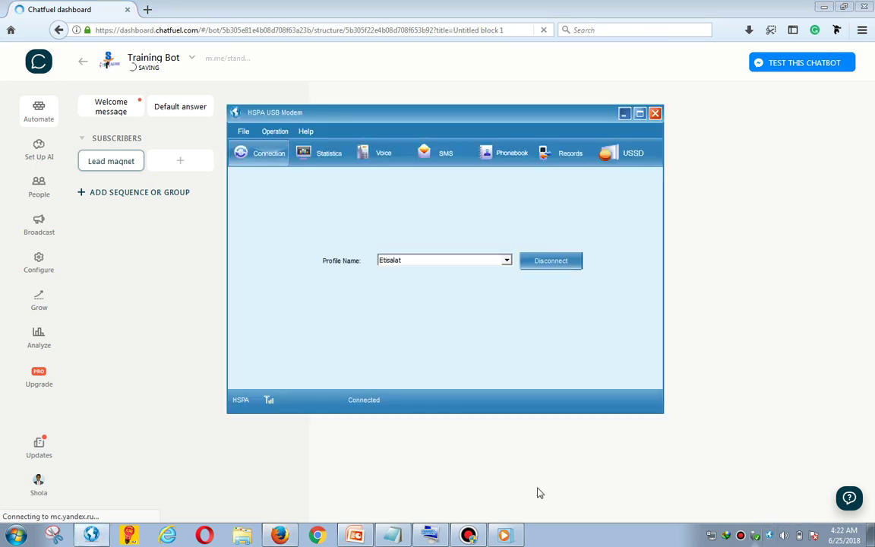
{"action": "left_click", "coordinate": [282, 535]}
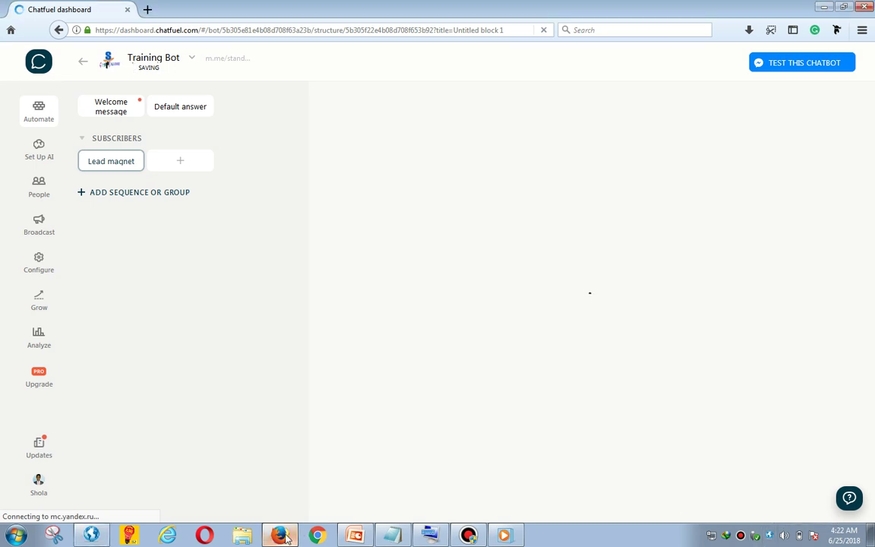
- Return to the Notepad note, correct "markerting" to "marketing" in the thank-you sentence and start a new paragraph after the download line
{"action": "left_click", "coordinate": [402, 536]}
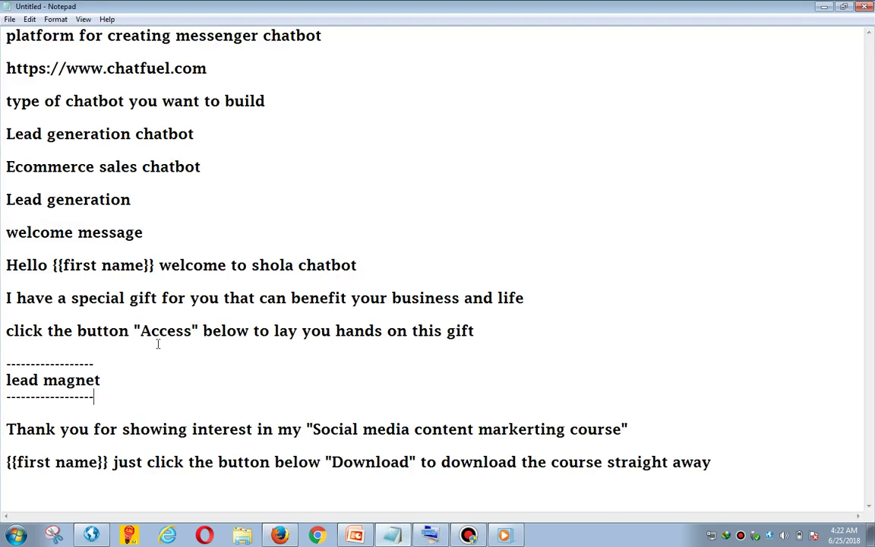
{"action": "left_click", "coordinate": [115, 390]}
{"action": "left_click", "coordinate": [534, 429]}
{"action": "key", "text": "BackSpace"}
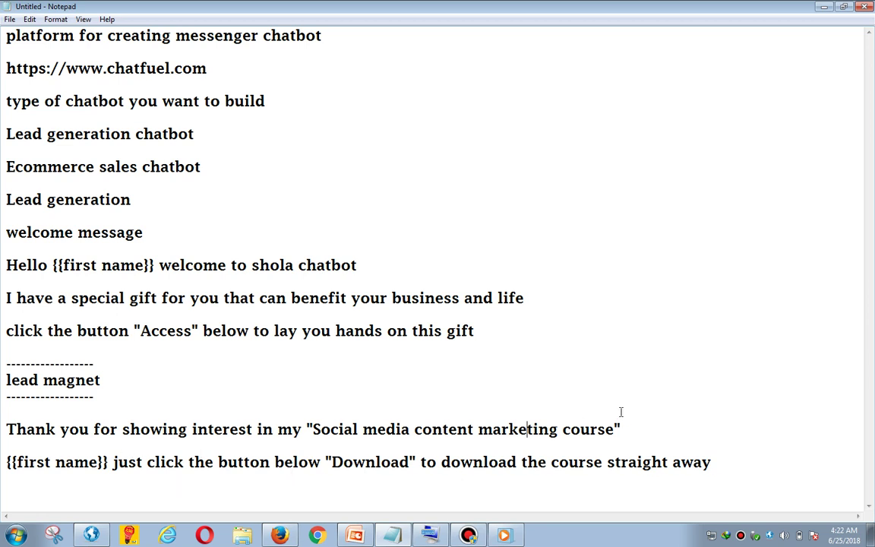
{"action": "left_click", "coordinate": [717, 458]}
{"action": "key", "text": "Return"}
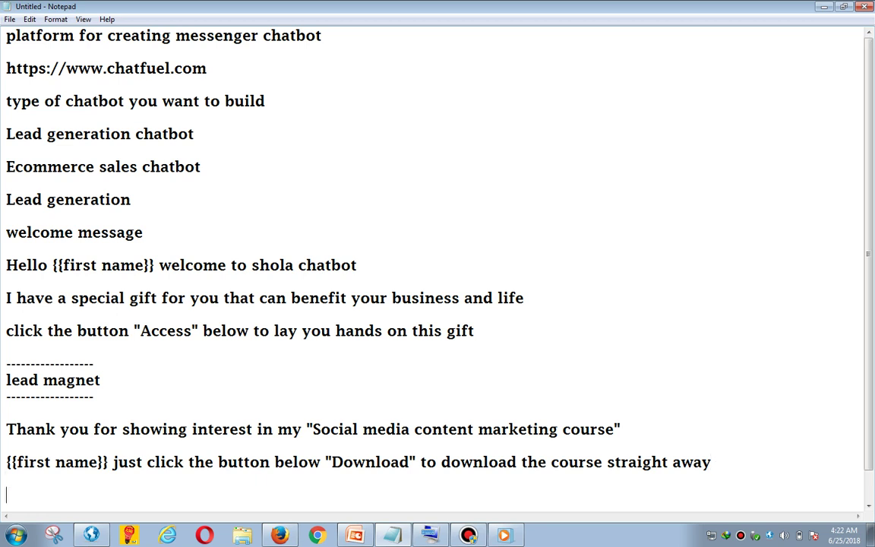
{"action": "type", "text": "And i will l"}
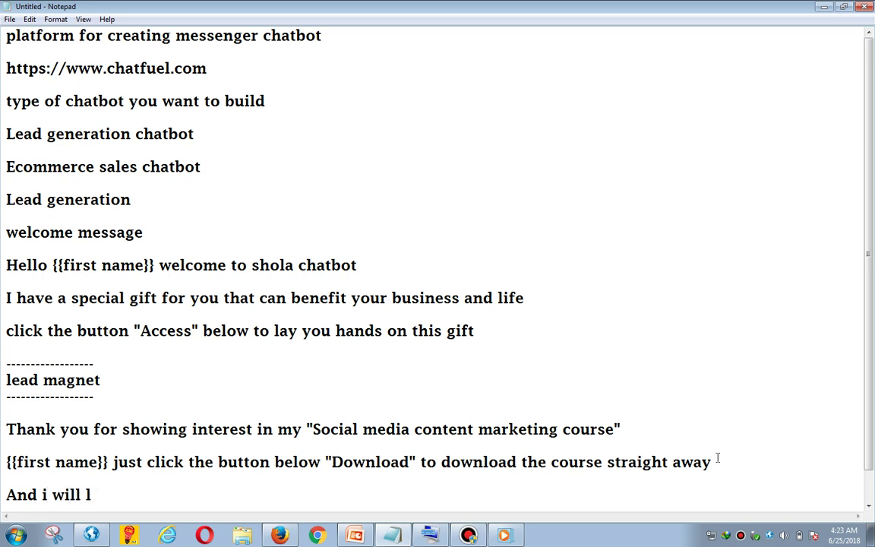
{"action": "type", "text": " you will"}
{"action": "key", "text": "BackSpace"}
{"action": "key", "text": "BackSpace"}
{"action": "key", "text": "BackSpace"}
{"action": "key", "text": "BackSpace"}
{"action": "key", "text": "BackSpace"}
{"action": "key", "text": "BackSpace"}
{"action": "key", "text": "BackSpace"}
{"action": "key", "text": "BackSpace"}
{"action": "key", "text": "BackSpace"}
{"action": "key", "text": "BackSpace"}
{"action": "key", "text": "BackSpace"}
{"action": "key", "text": "BackSpace"}
{"action": "key", "text": "BackSpace"}
{"action": "key", "text": "BackSpace"}
{"action": "key", "text": "BackSpace"}
{"action": "key", "text": "BackSpace"}
{"action": "key", "text": "BackSpace"}
{"action": "key", "text": "BackSpace"}
{"action": "key", "text": "BackSpace"}
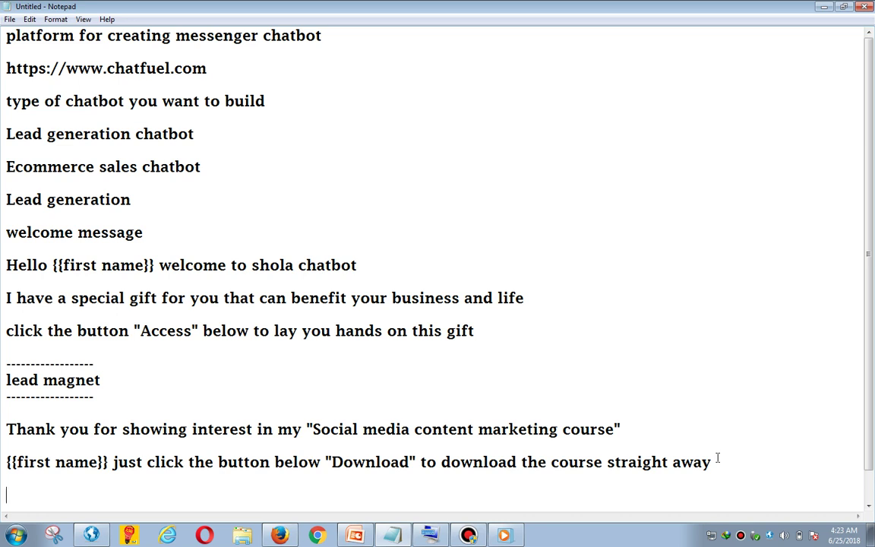
- Write below the download line: But before you go i just want to remind you that i will keep sending you valuable contents
{"action": "type", "text": "But before you go "}
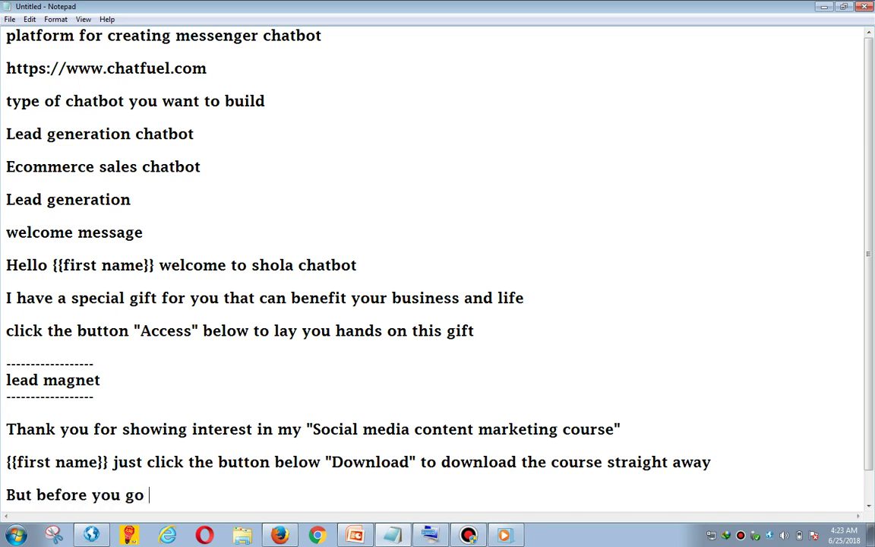
{"action": "type", "text": "i just wan"}
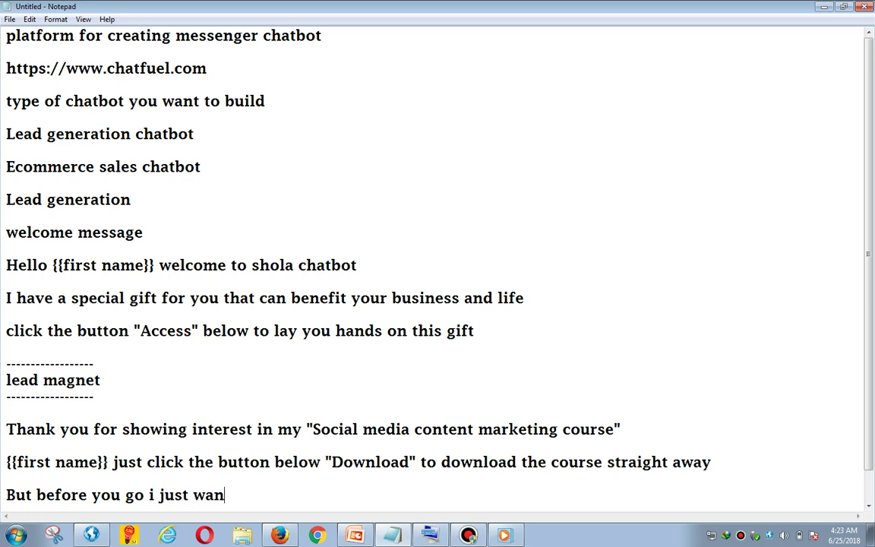
{"action": "type", "text": "t to remi"}
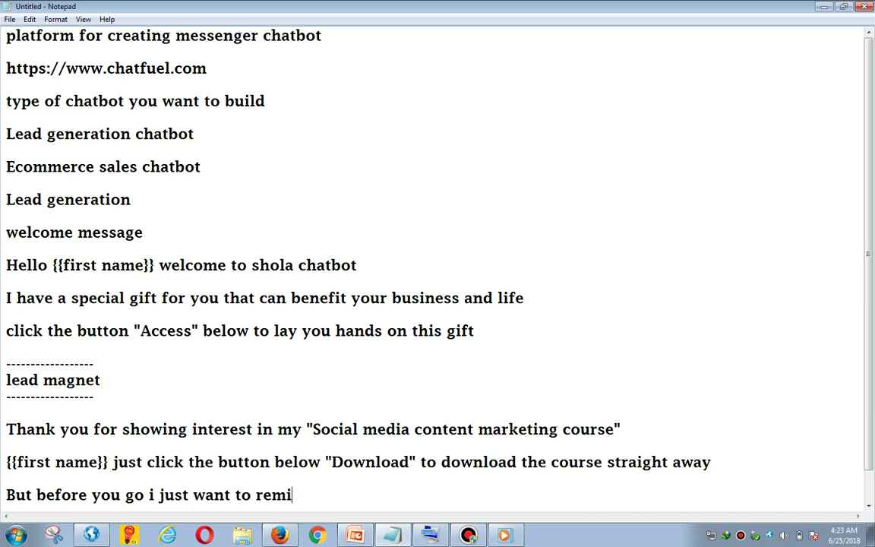
{"action": "type", "text": "nd you that you"}
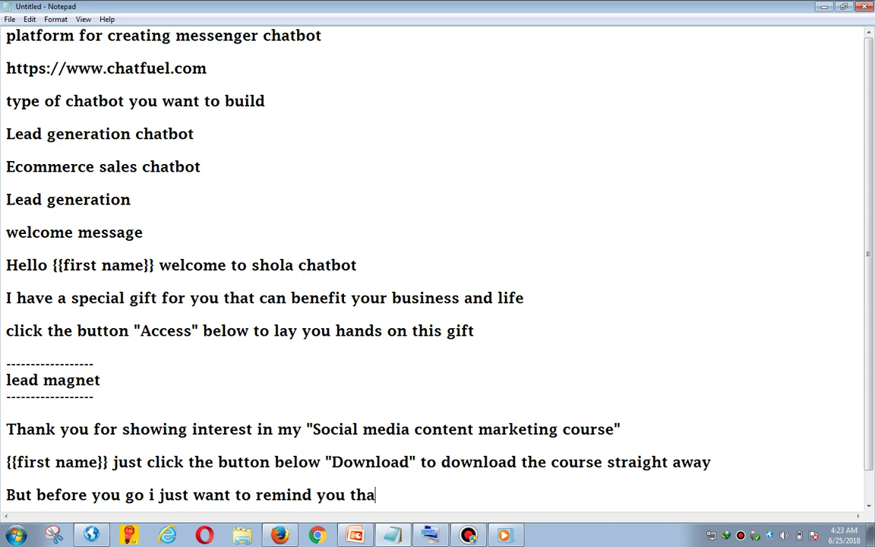
{"action": "key", "text": "BackSpace"}
{"action": "key", "text": "BackSpace"}
{"action": "key", "text": "BackSpace"}
{"action": "type", "text": "i will keep s"}
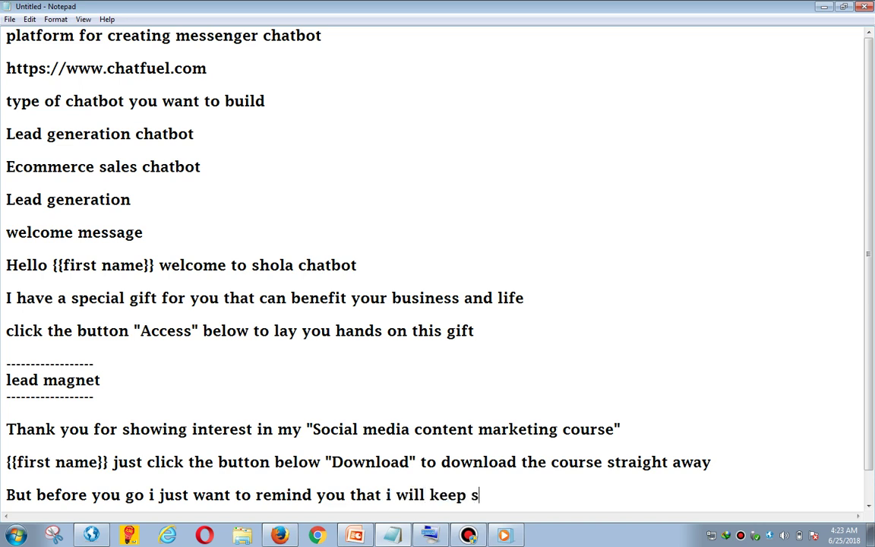
{"action": "type", "text": "ending your"}
{"action": "key", "text": "BackSpace"}
{"action": "type", "text": "vl"}
{"action": "key", "text": "BackSpace"}
{"action": "type", "text": "al"}
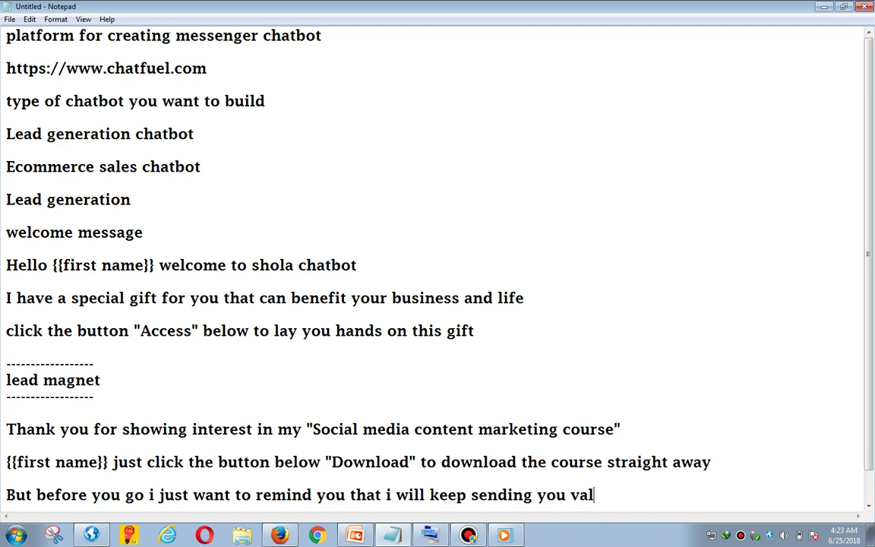
{"action": "type", "text": "uable c"}
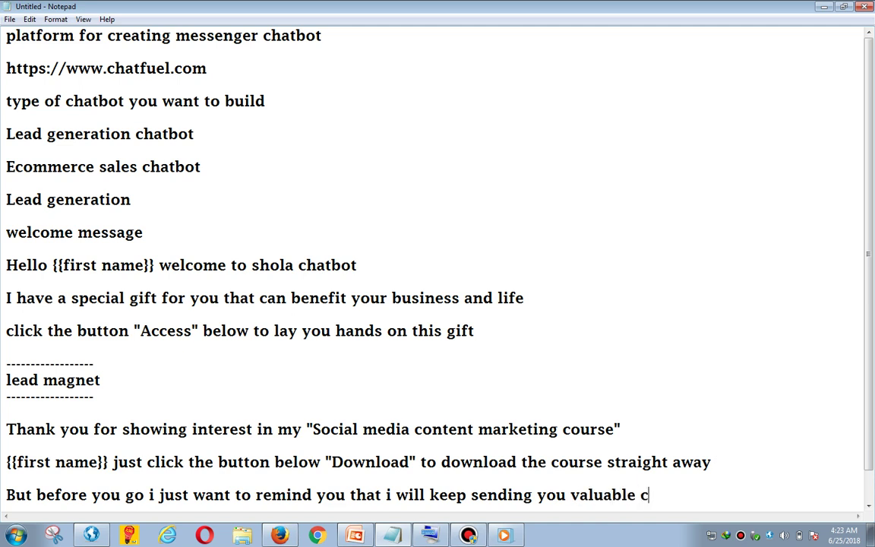
{"action": "type", "text": "ontents b"}
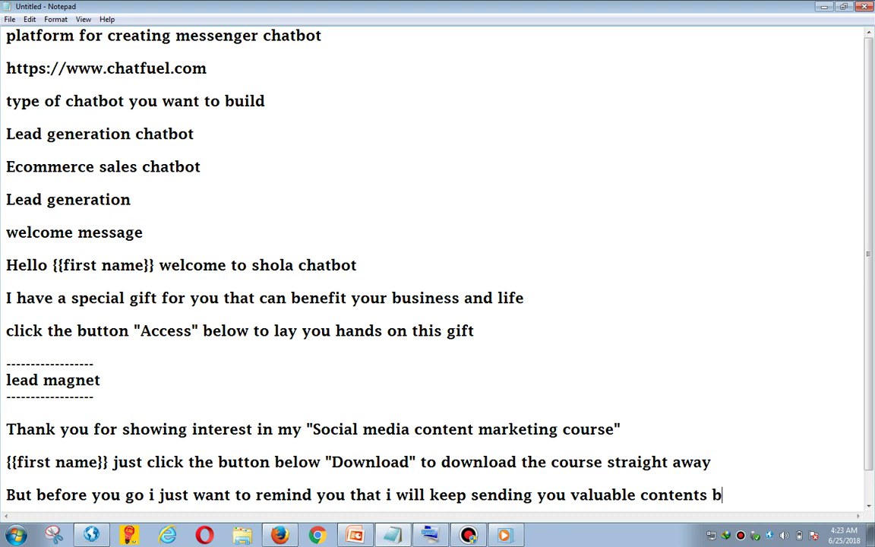
- Continue the reminder sentence with: both in text and video format that can help your business and life
{"action": "type", "text": "oth in te"}
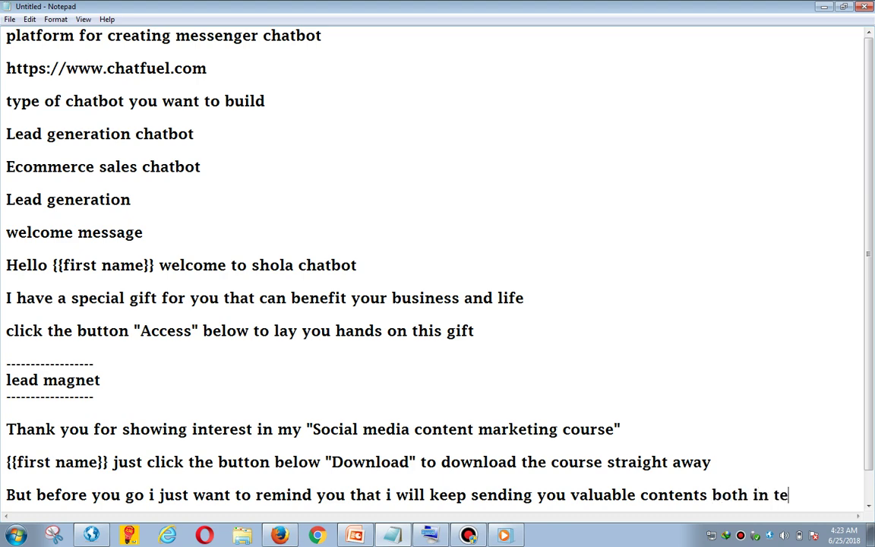
{"action": "type", "text": "xt and video"}
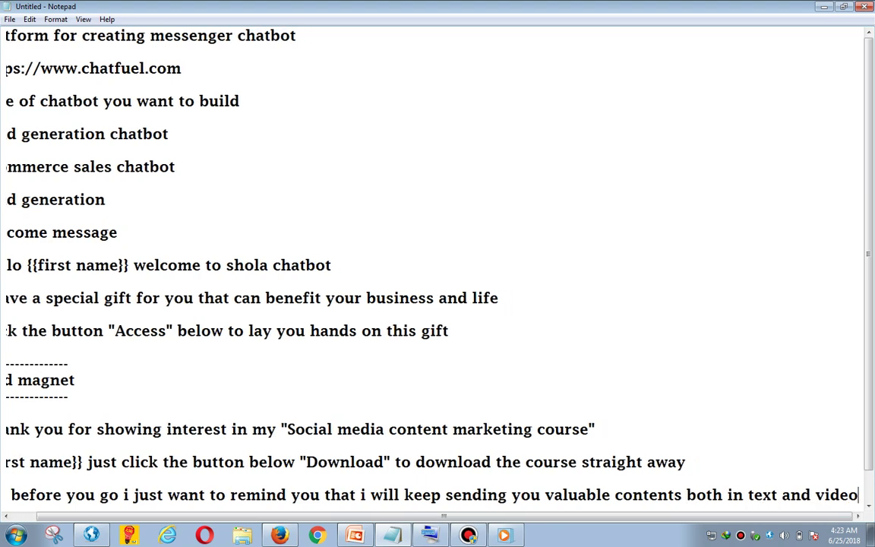
{"action": "type", "text": " format"}
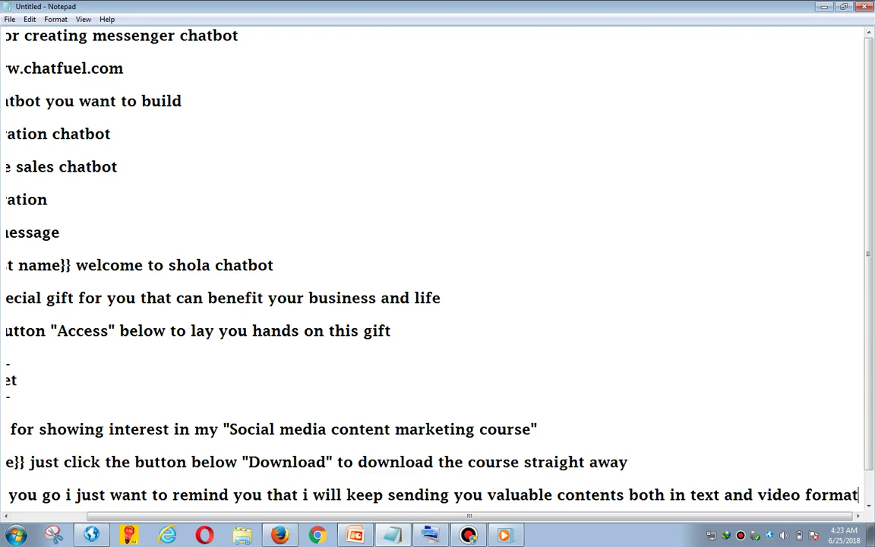
{"action": "type", "text": " that "}
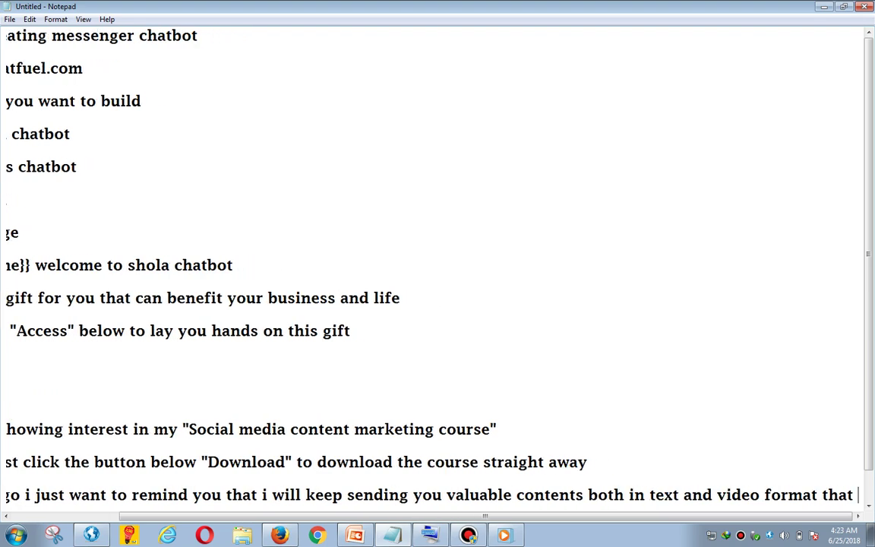
{"action": "type", "text": "can help "}
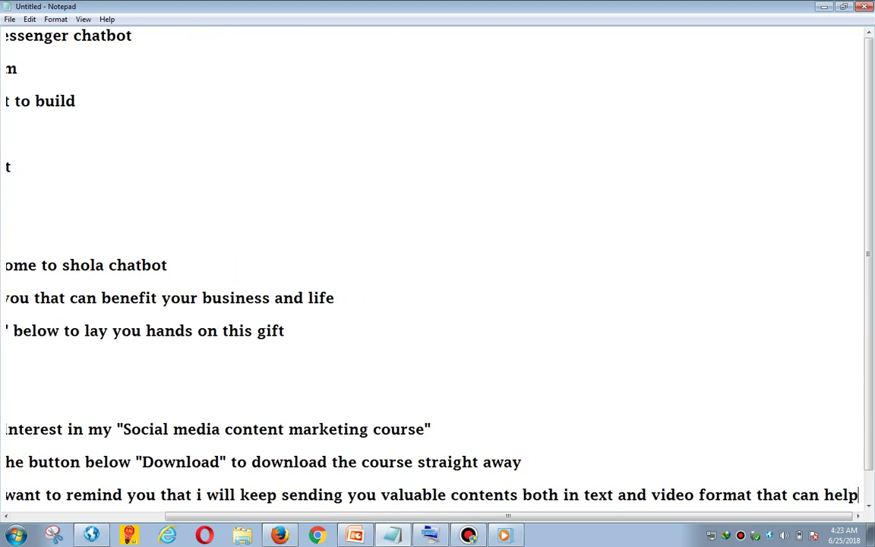
{"action": "type", "text": "your b"}
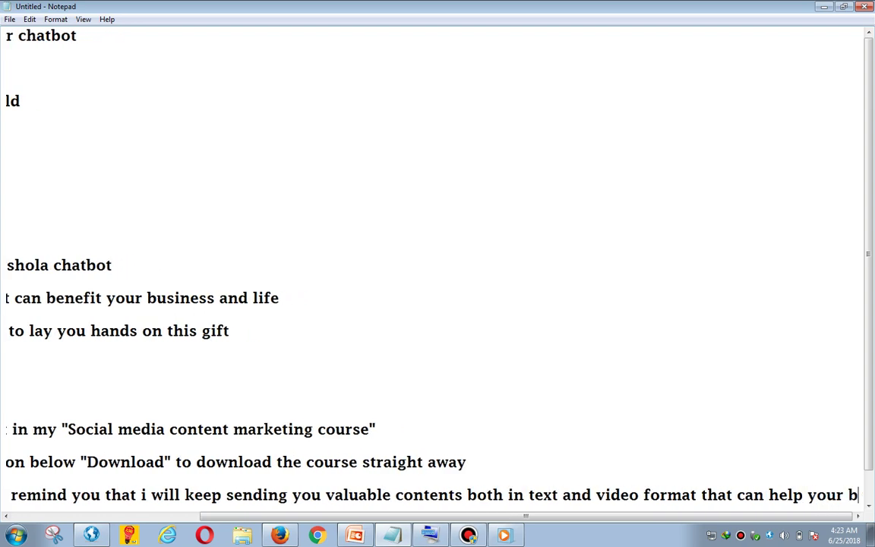
{"action": "type", "text": "usiness and life"}
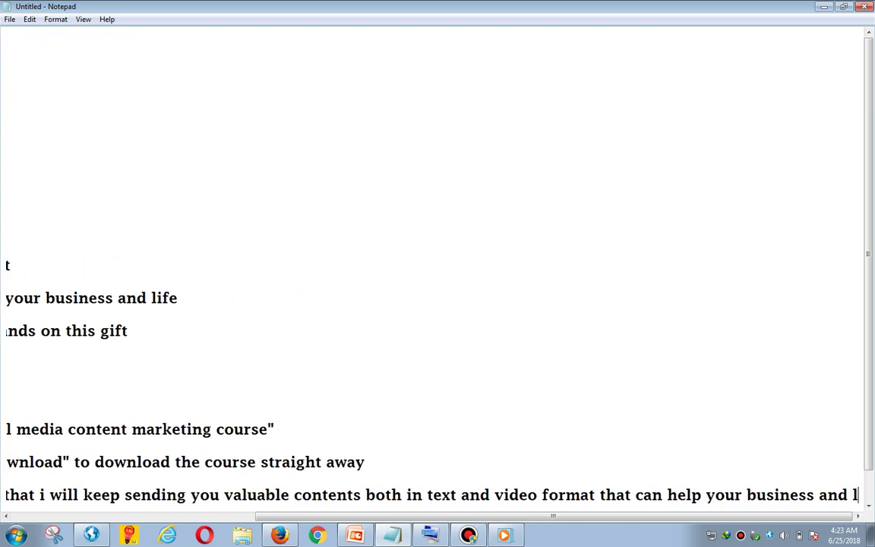
- Add a new paragraph below the reminder sentence: and i promise not send any crap message
{"action": "key", "text": "Return"}
{"action": "key", "text": "Return"}
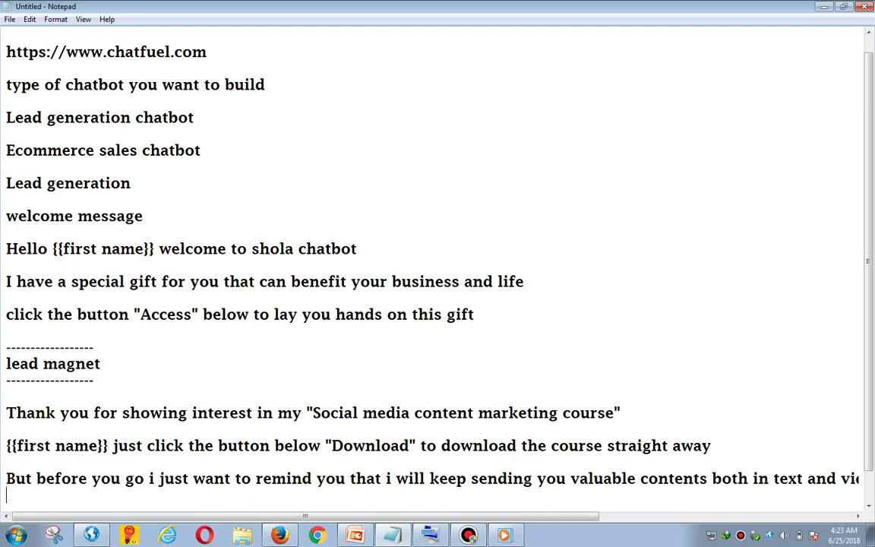
{"action": "type", "text": "and i pr"}
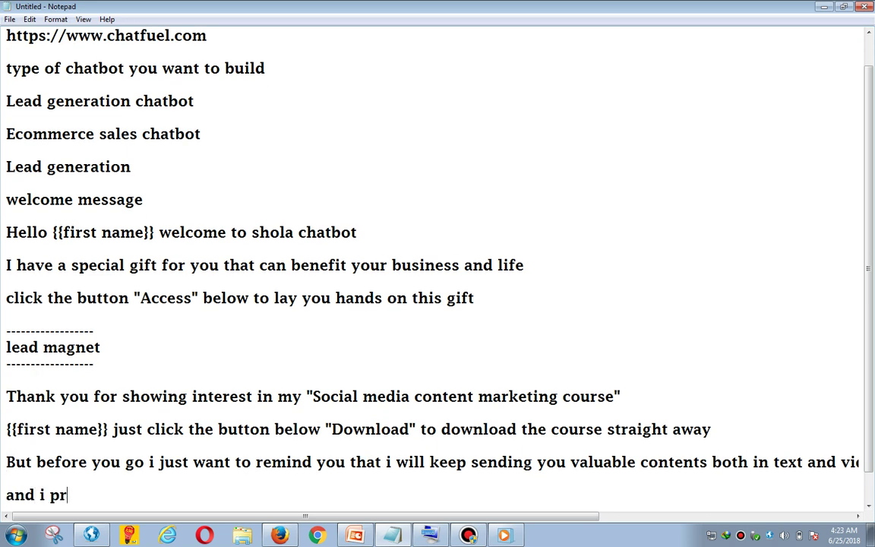
{"action": "type", "text": "omise not "}
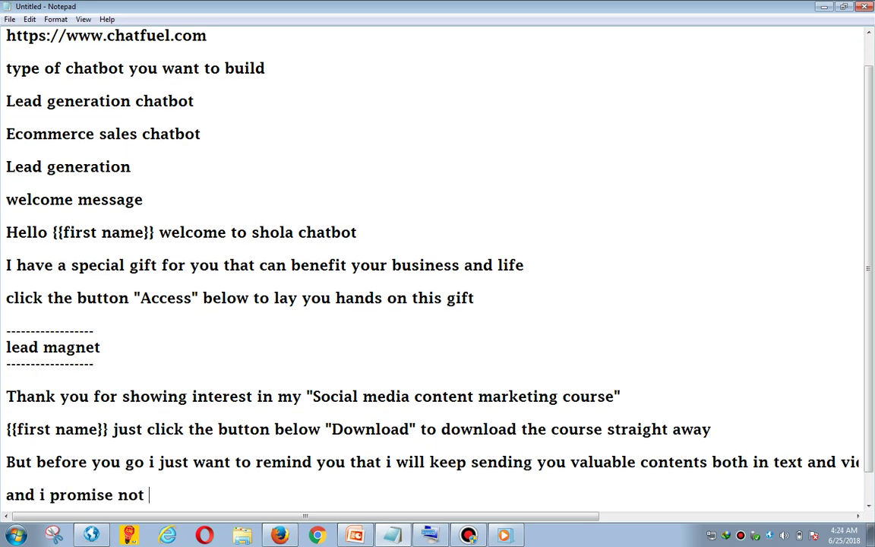
{"action": "type", "text": "send any crap"}
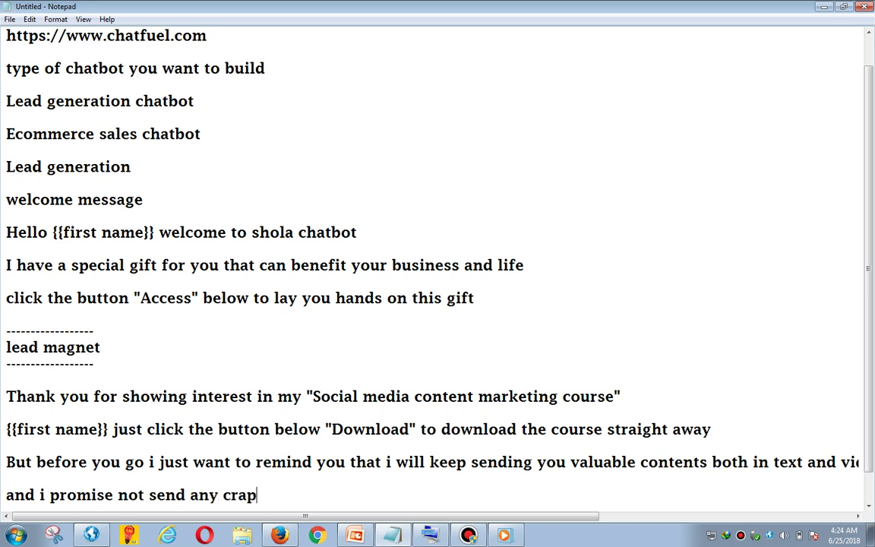
{"action": "type", "text": "message"}
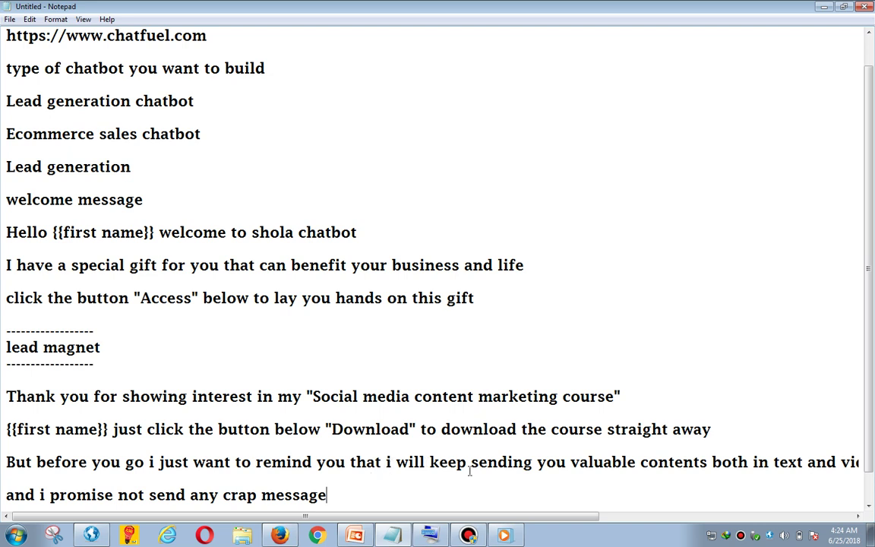
- Break the long reminder sentence before "both in text" so the remainder forms its own paragraph with a blank line above
{"action": "left_click", "coordinate": [712, 463]}
{"action": "key", "text": "Return"}
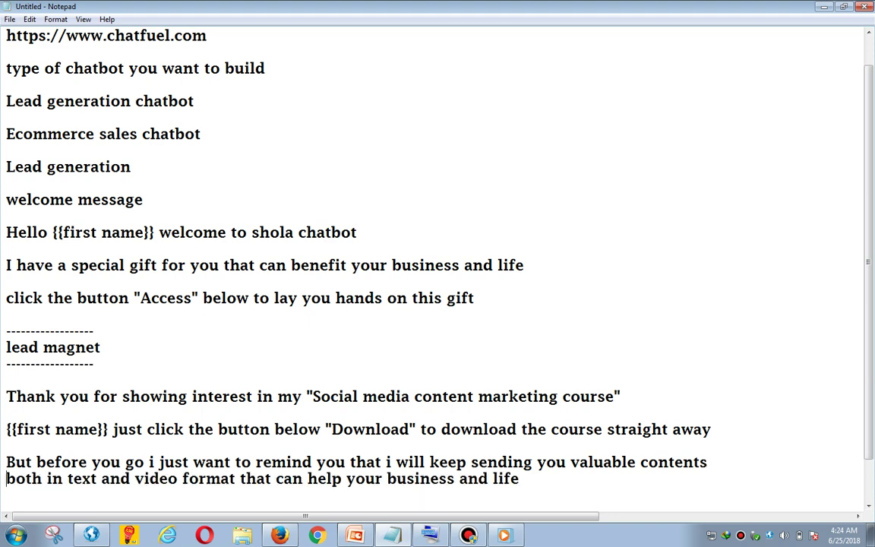
{"action": "key", "text": "Return"}
- Add a final paragraph after the promise line: click download now to download the free gift
{"action": "left_click_drag", "start_coordinate": [870, 379], "coordinate": [871, 430]}
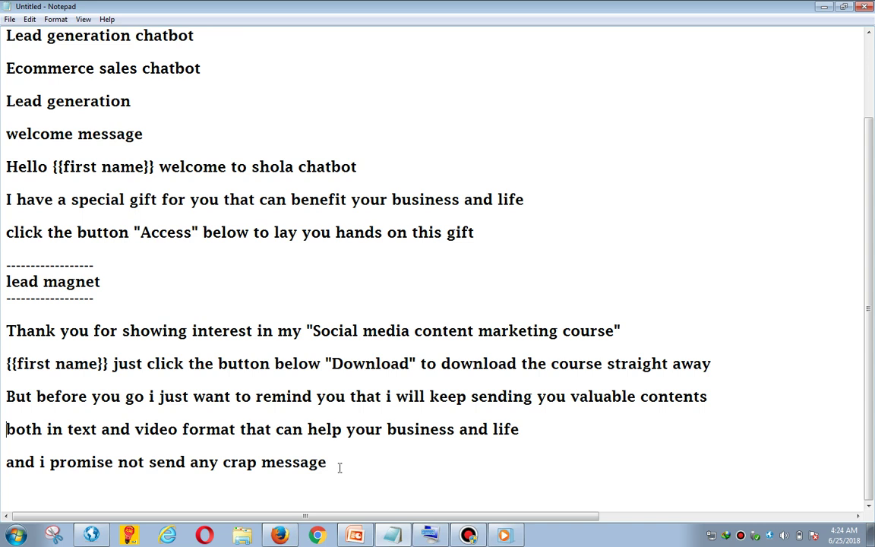
{"action": "key", "text": "Return"}
{"action": "key", "text": "Return"}
{"action": "type", "text": "ccl"}
{"action": "key", "text": "BackSpace"}
{"action": "key", "text": "BackSpace"}
{"action": "type", "text": "l"}
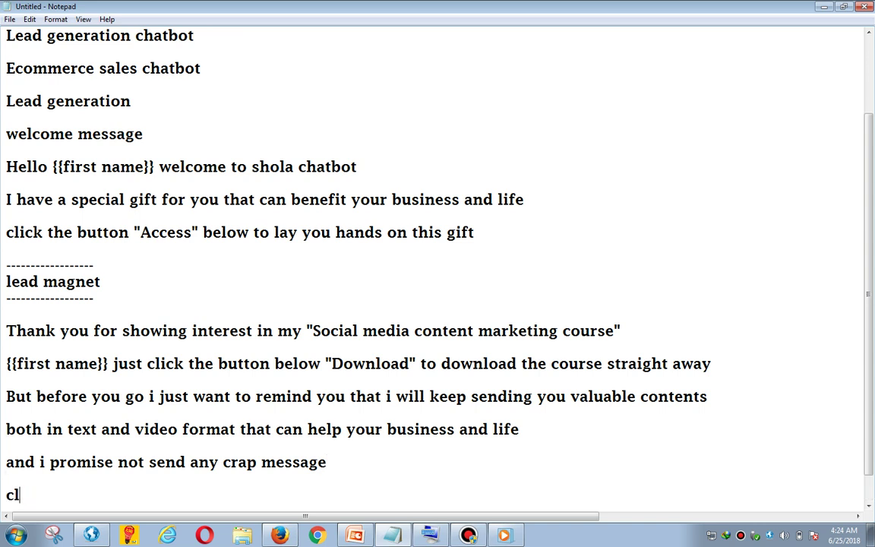
{"action": "type", "text": "ick down"}
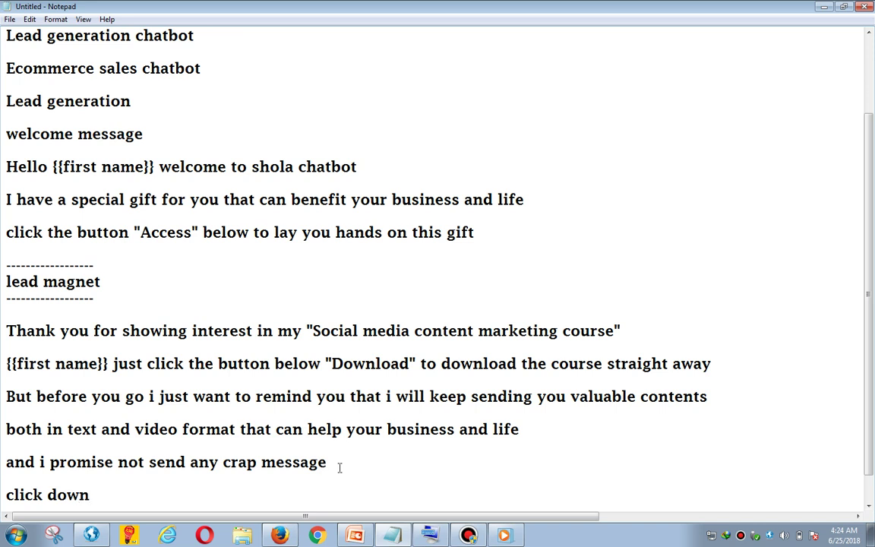
{"action": "type", "text": "load now ot"}
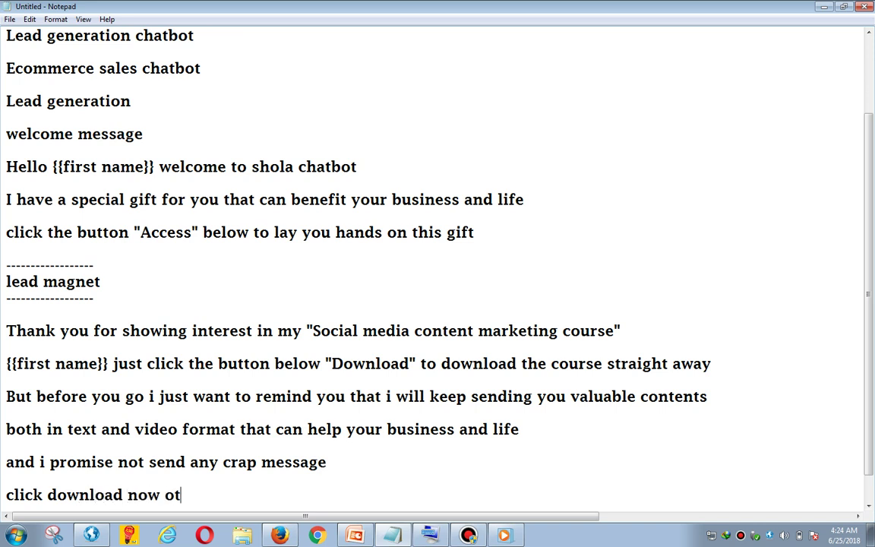
{"action": "key", "text": "BackSpace"}
{"action": "key", "text": "BackSpace"}
{"action": "type", "text": "to download the free gift"}
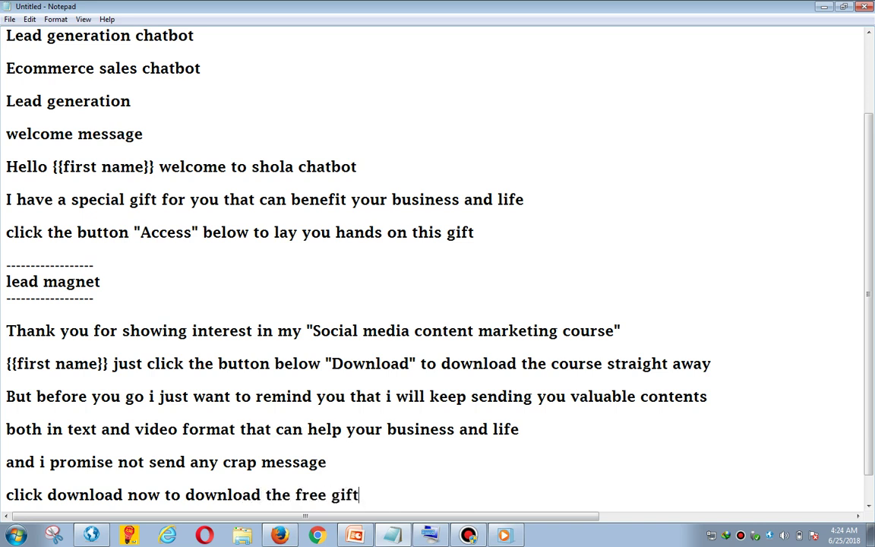
- Extend the last paragraph of the lead magnet draft with: before it expires
{"action": "type", "text": " before "}
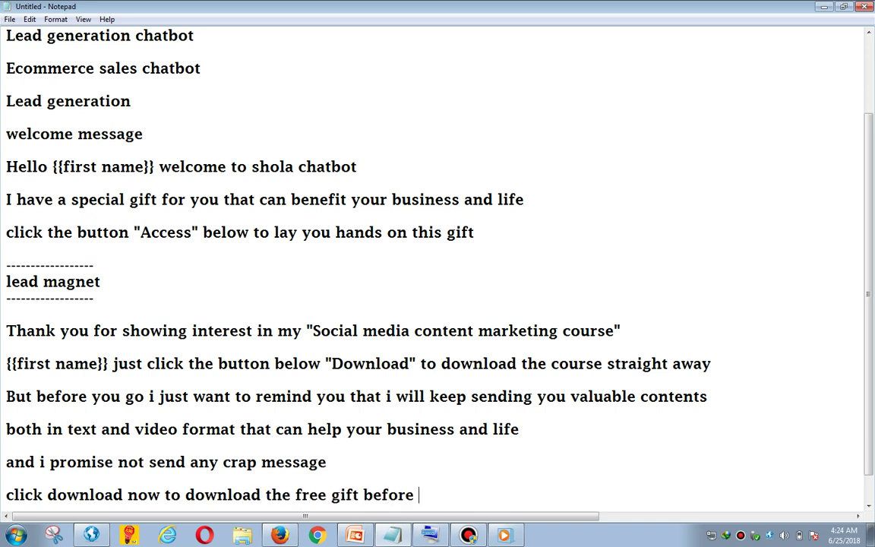
{"action": "type", "text": "it expires"}
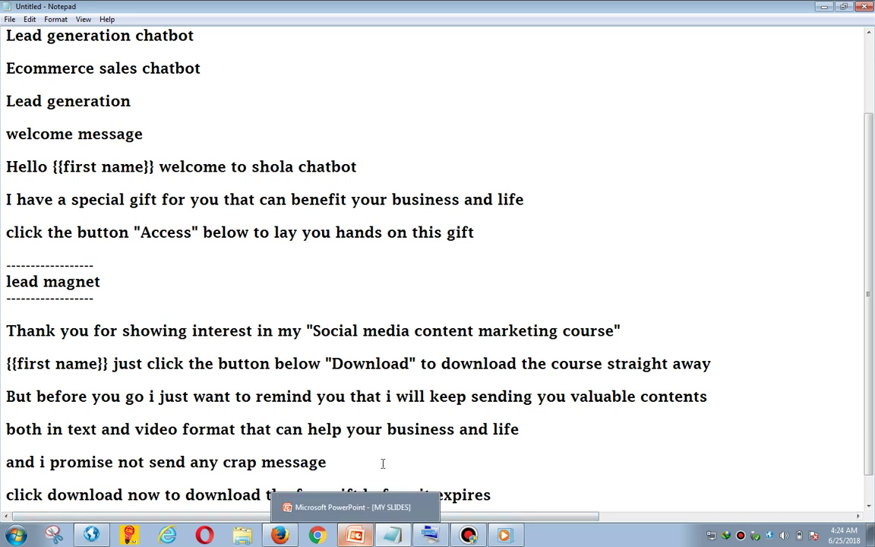
- Switch to the Chatfuel dashboard in Firefox and reload the page to bring up the Welcome message block
{"action": "left_click", "coordinate": [400, 537]}
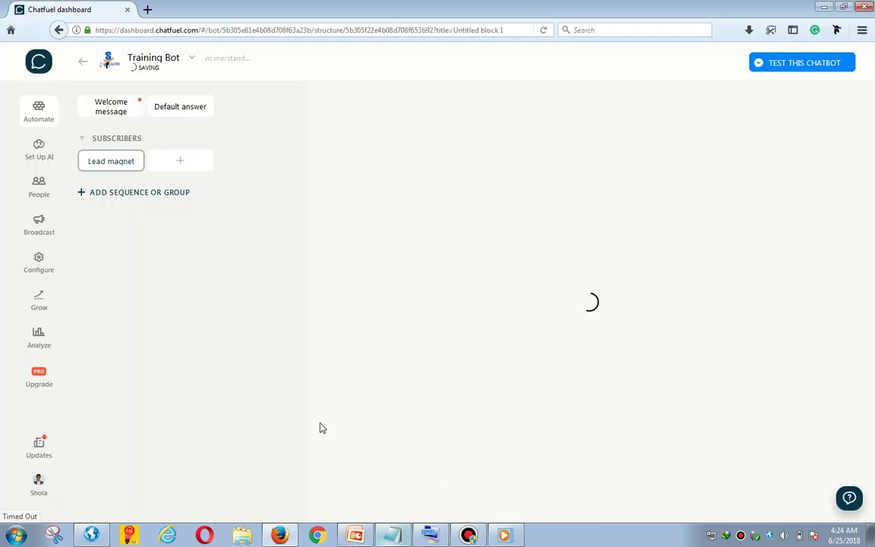
{"action": "left_click", "coordinate": [543, 30]}
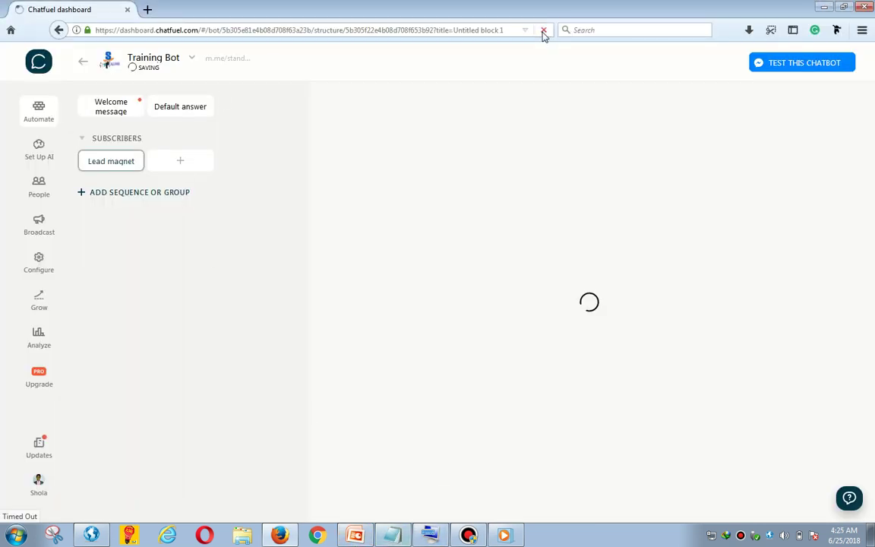
{"action": "left_click", "coordinate": [468, 536]}
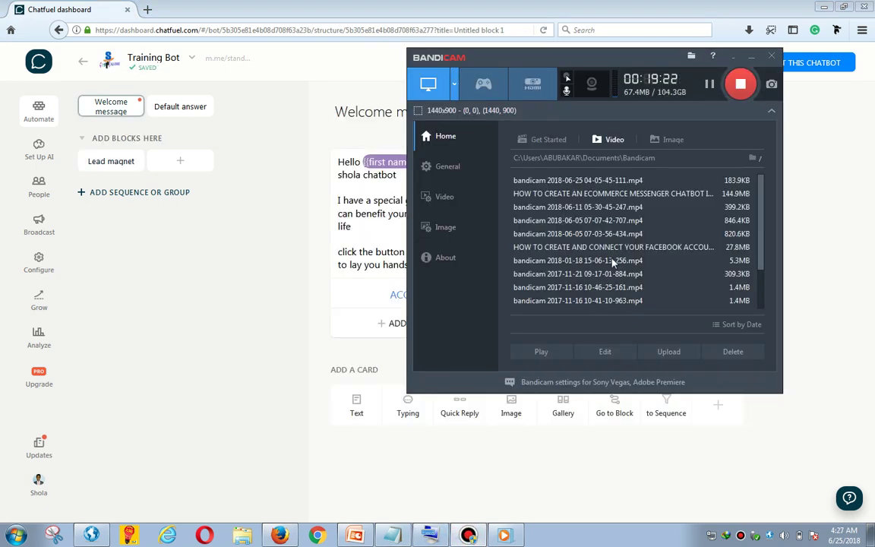
{"action": "left_click", "coordinate": [271, 255]}
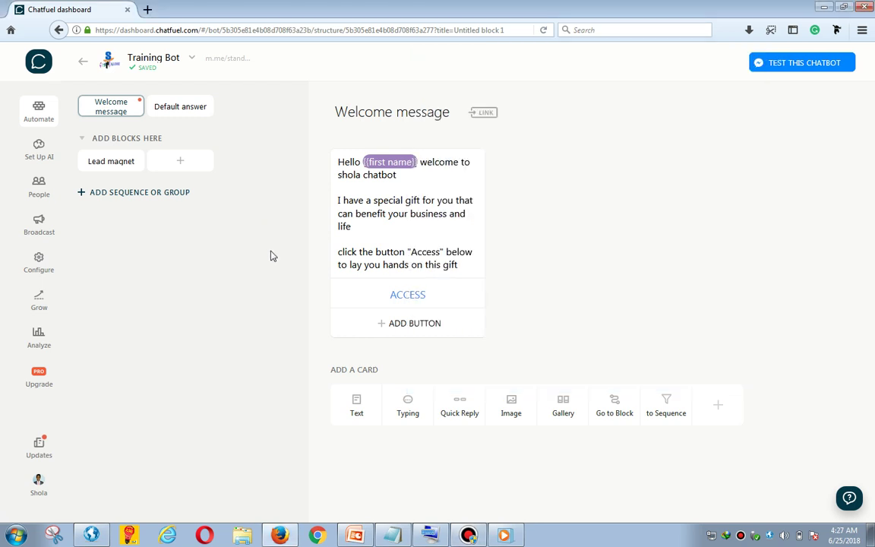
{"action": "left_click", "coordinate": [411, 302]}
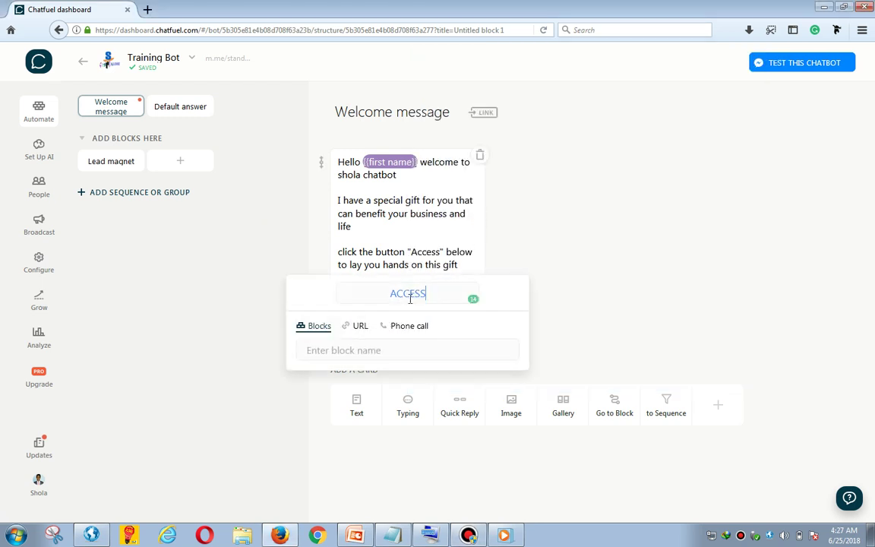
{"action": "left_click", "coordinate": [341, 350]}
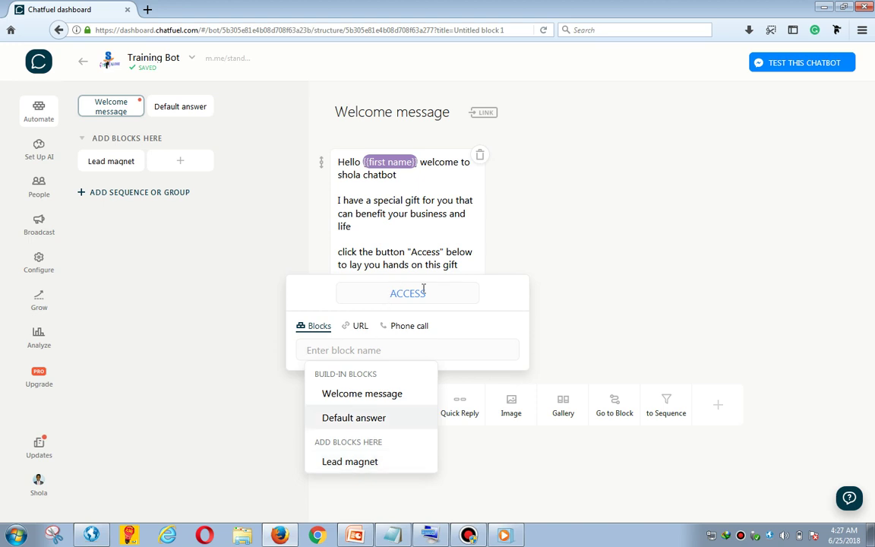
{"action": "left_click", "coordinate": [606, 196]}
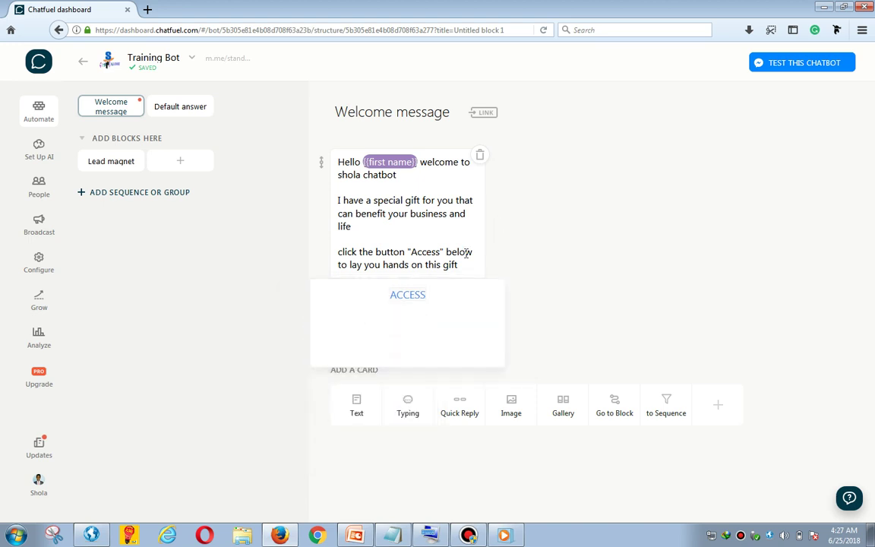
- Try pointing the ACCESS button of the welcome message to the owner's website URL
{"action": "left_click", "coordinate": [412, 299]}
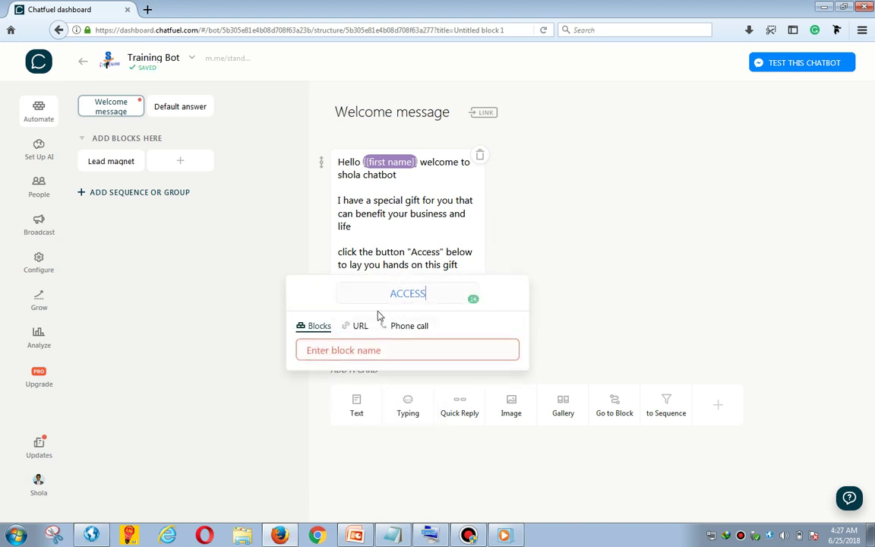
{"action": "left_click", "coordinate": [340, 351]}
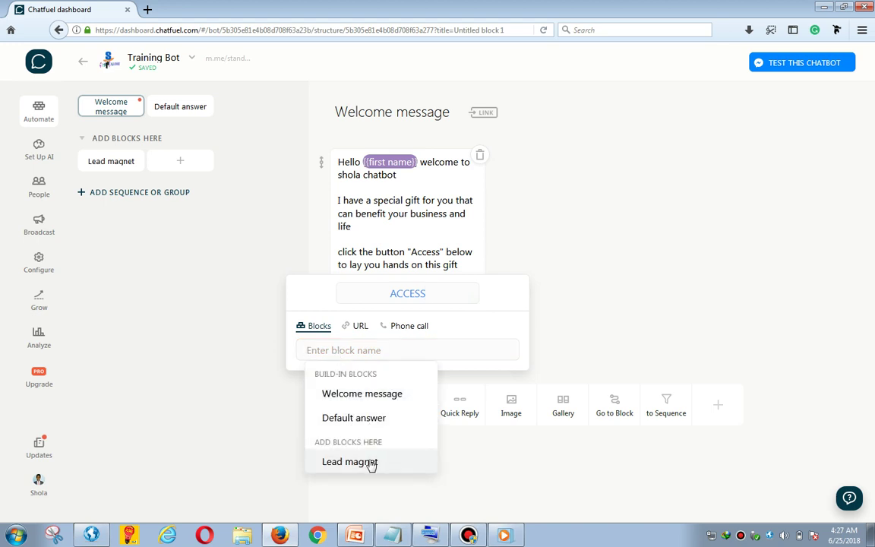
{"action": "left_click", "coordinate": [357, 327]}
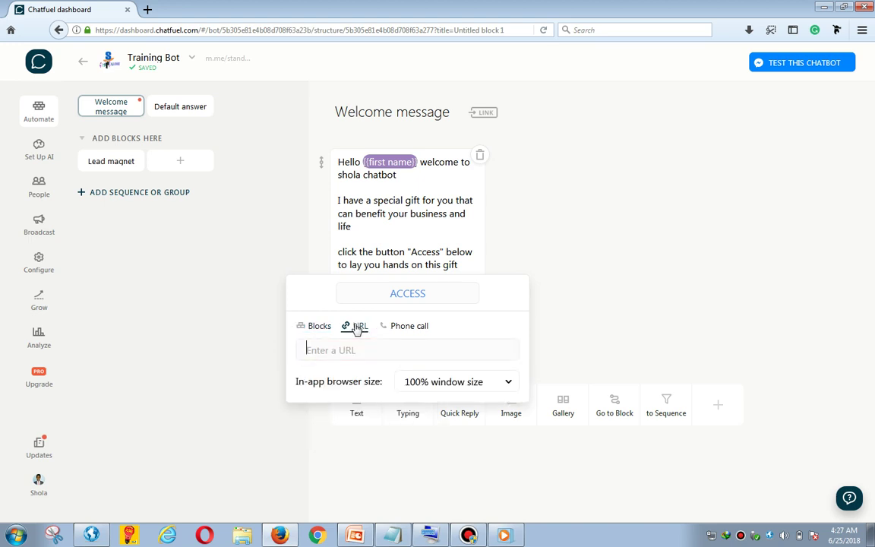
{"action": "type", "text": "http://www.sholaadio.com"}
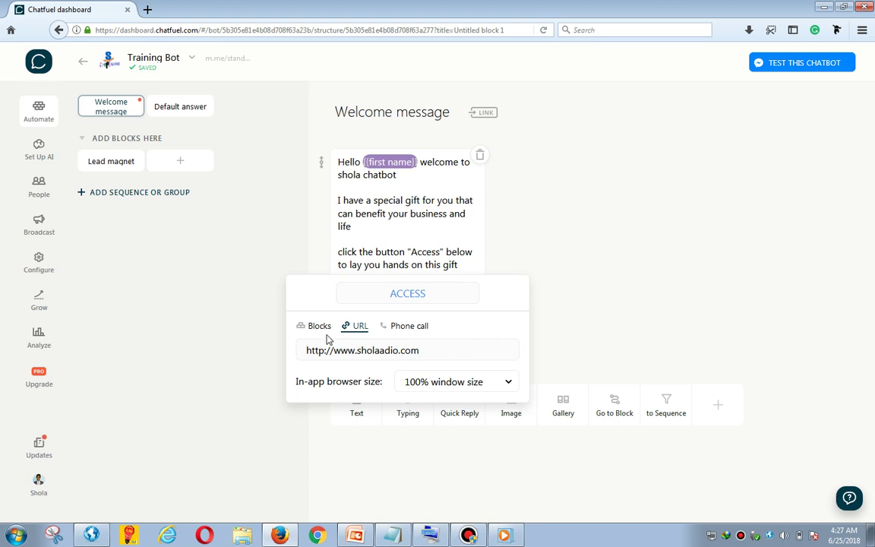
- Link the ACCESS button of the welcome message to the Lead magnet block
{"action": "left_click", "coordinate": [318, 326]}
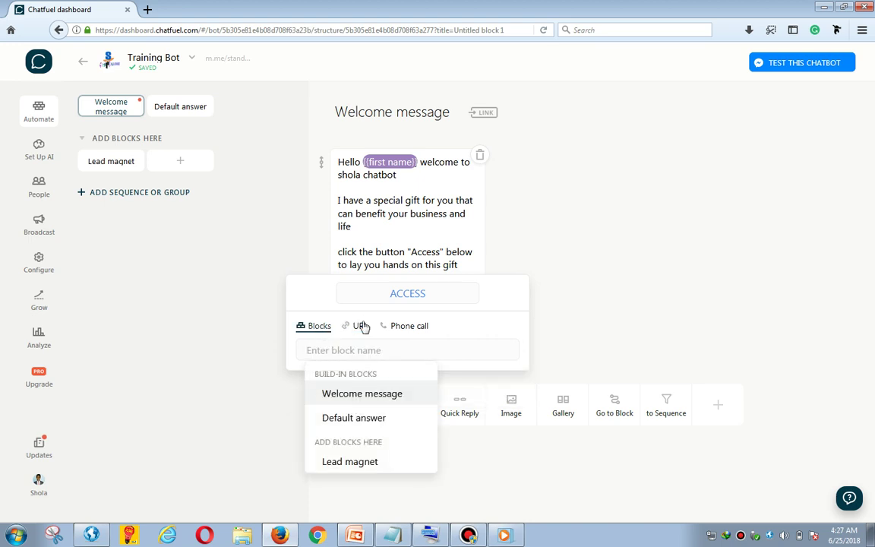
{"action": "left_click", "coordinate": [361, 467]}
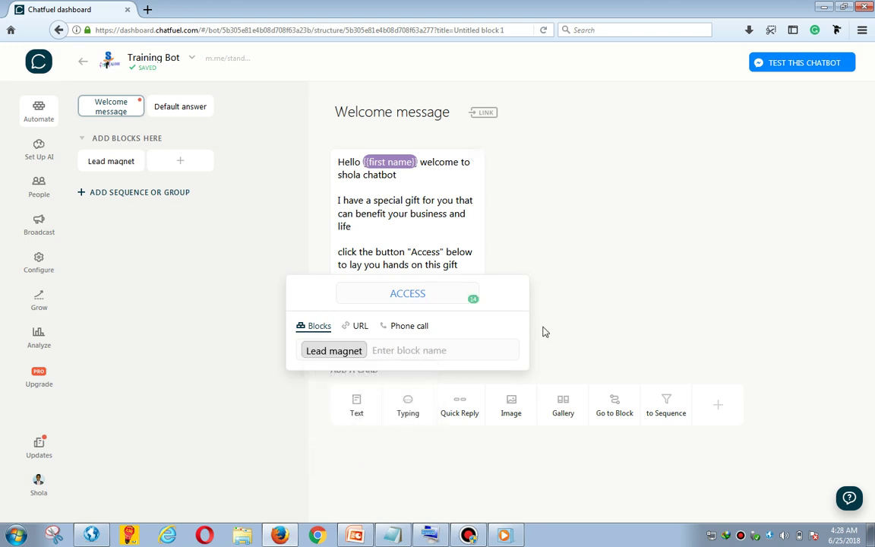
{"action": "left_click", "coordinate": [571, 335]}
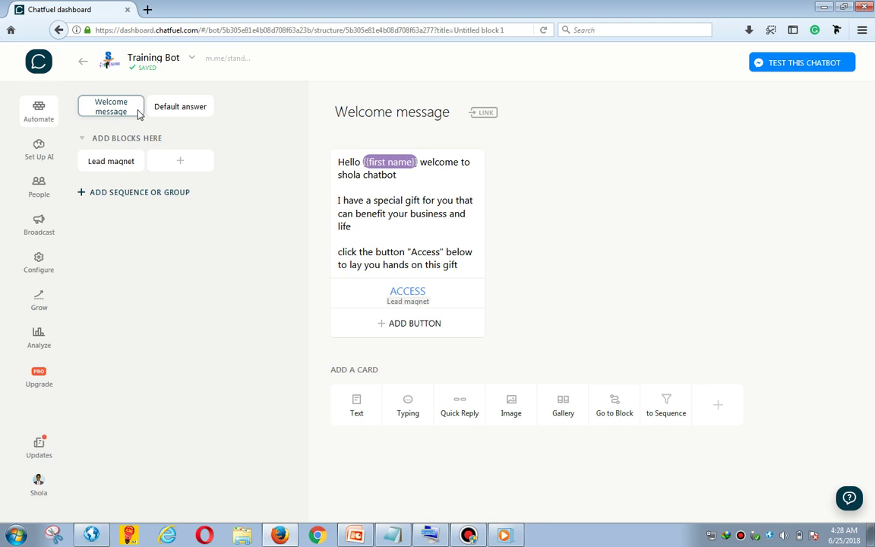
- Add a text card to the Lead magnet block containing the Notepad draft from "Thank you for showing interest" through "before it expires"
{"action": "left_click", "coordinate": [132, 171]}
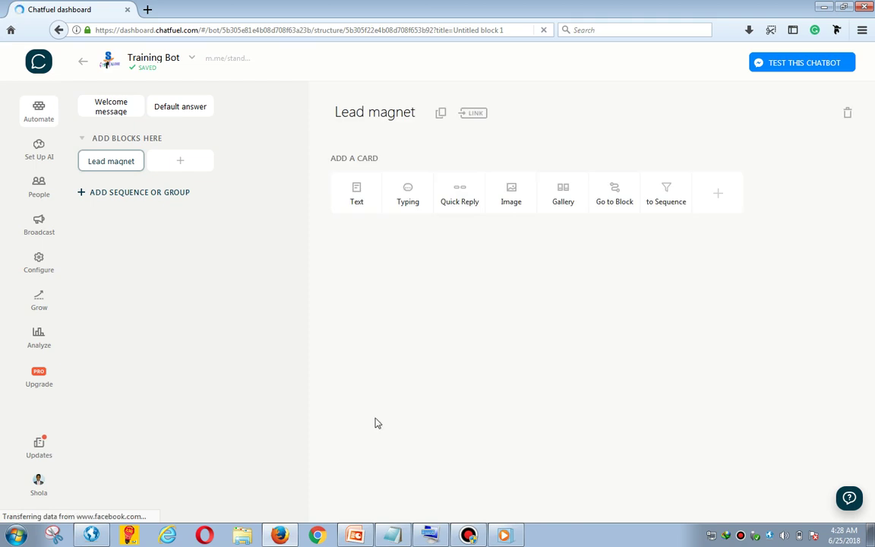
{"action": "left_click", "coordinate": [357, 203]}
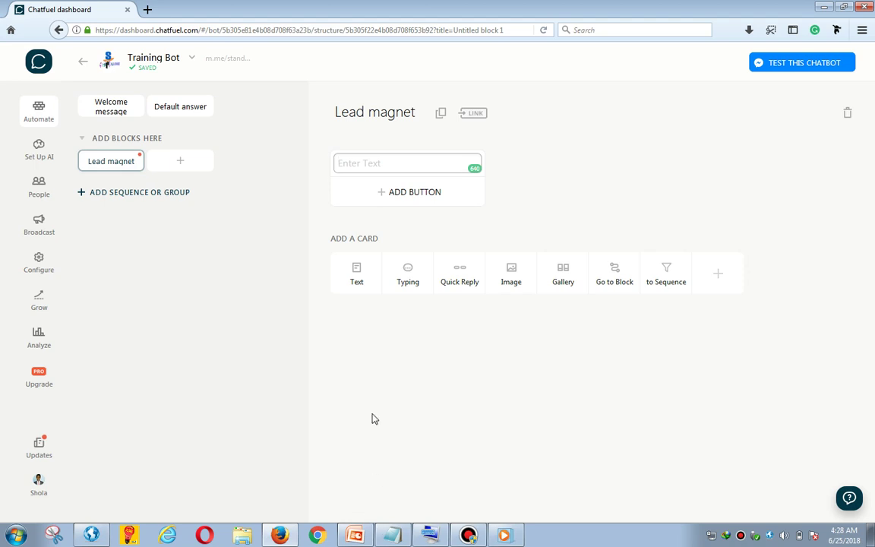
{"action": "left_click", "coordinate": [386, 538]}
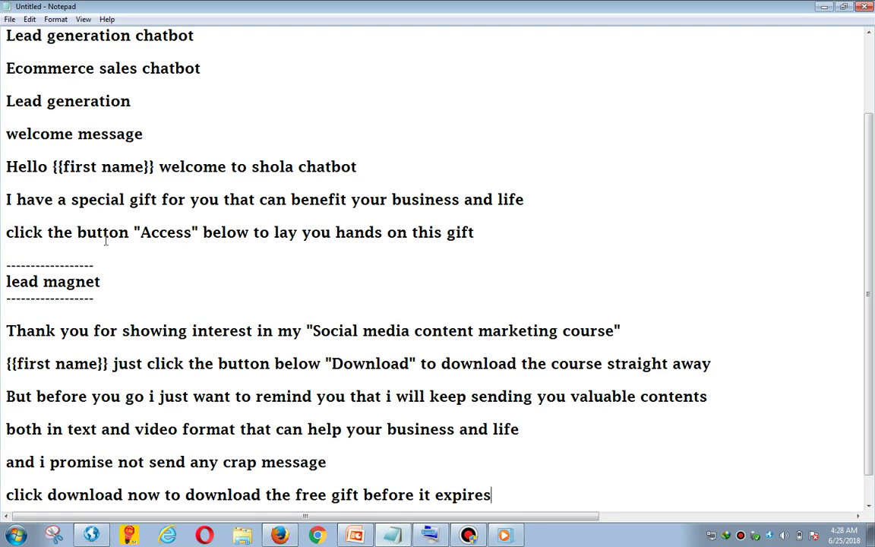
{"action": "left_click_drag", "start_coordinate": [5, 331], "coordinate": [503, 463]}
{"action": "key", "text": "ctrl+c"}
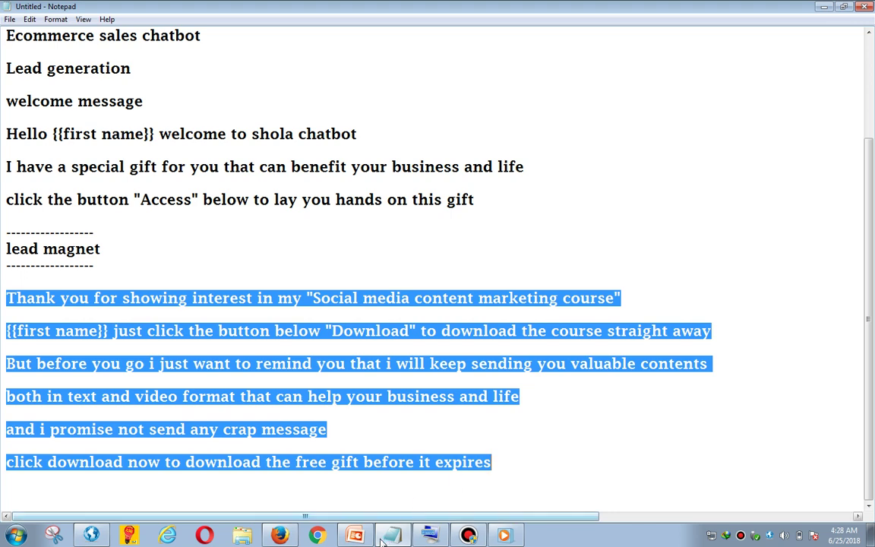
{"action": "left_click", "coordinate": [281, 536]}
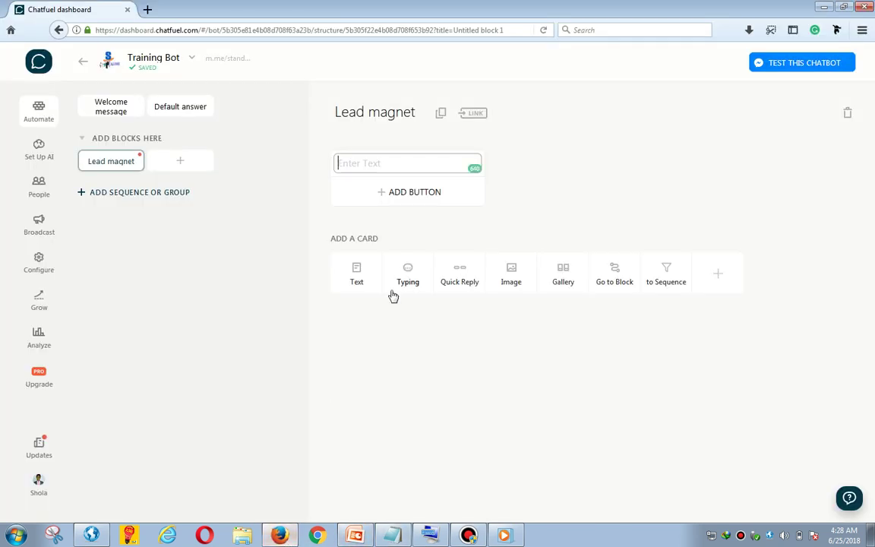
{"action": "key", "text": "ctrl+v"}
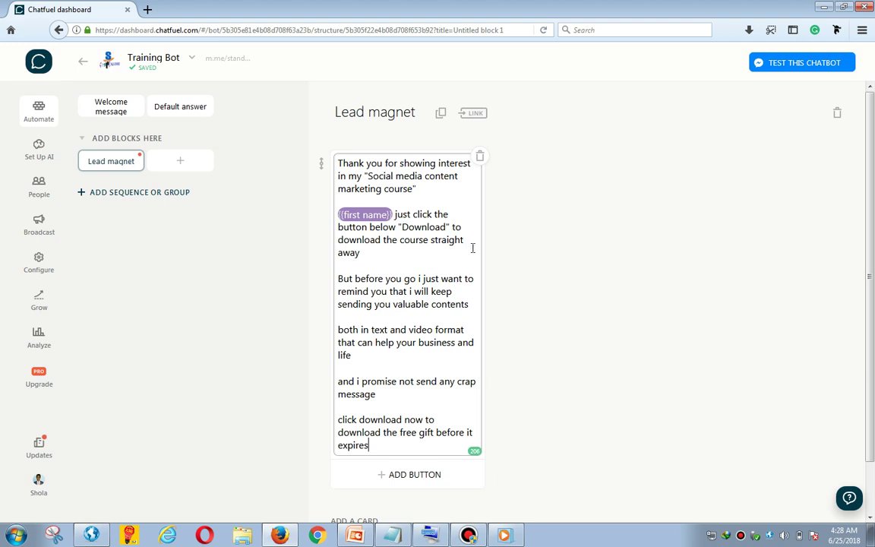
{"action": "left_click", "coordinate": [531, 330]}
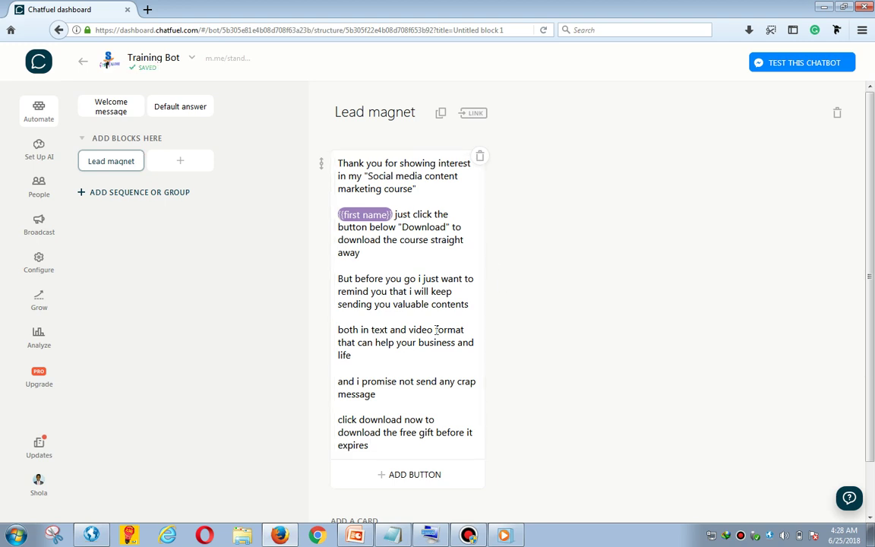
- In the Lead magnet text, remove the blank line before "both in text" and insert "to" so the promise reads "not to send"
{"action": "left_click_drag", "start_coordinate": [873, 209], "coordinate": [873, 266]}
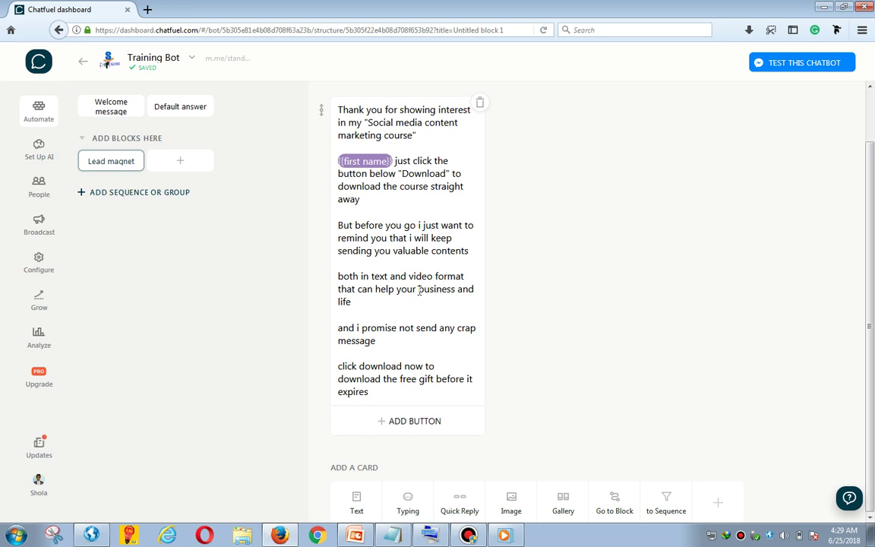
{"action": "left_click", "coordinate": [337, 278]}
{"action": "key", "text": "BackSpace"}
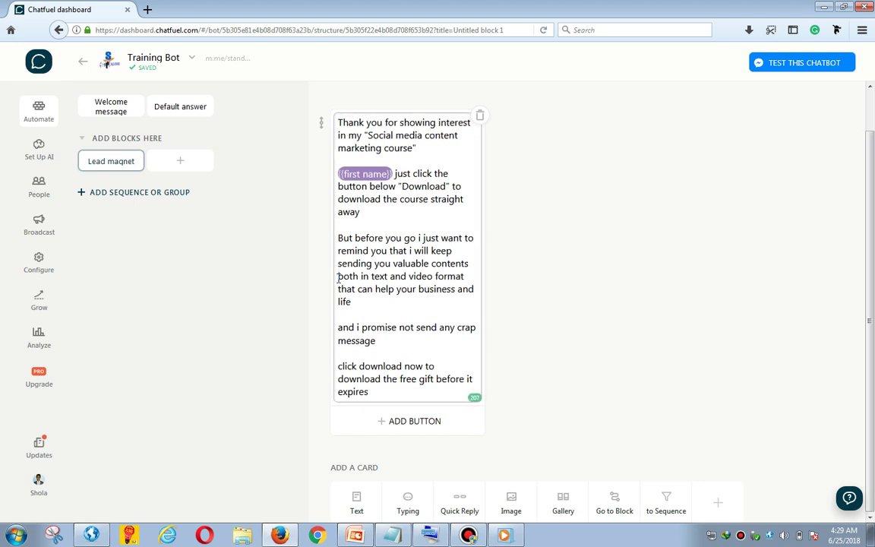
{"action": "key", "text": "BackSpace"}
{"action": "key", "text": "Return"}
{"action": "left_click", "coordinate": [415, 332]}
{"action": "type", "text": "to"}
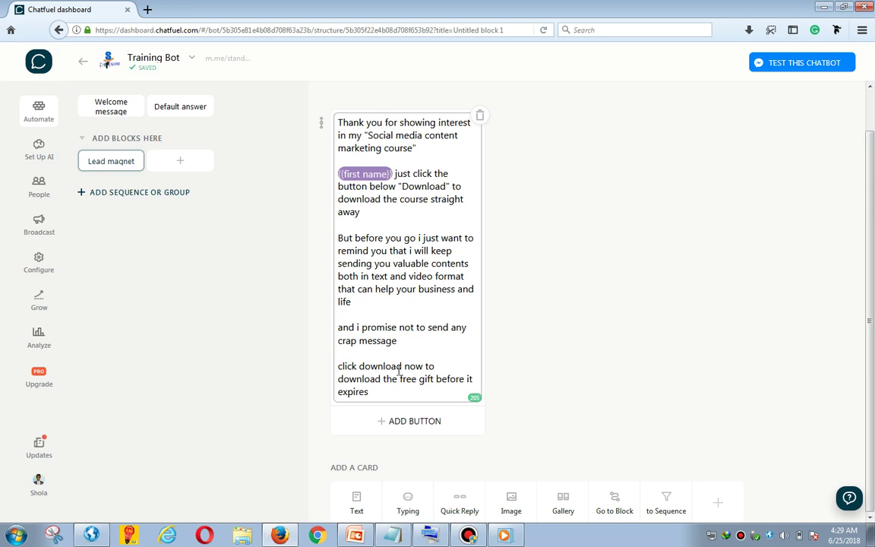
- Add a button named Download to the Lead magnet text card, linked to the owner's website URL
{"action": "left_click", "coordinate": [389, 420]}
{"action": "type", "text": "Download"}
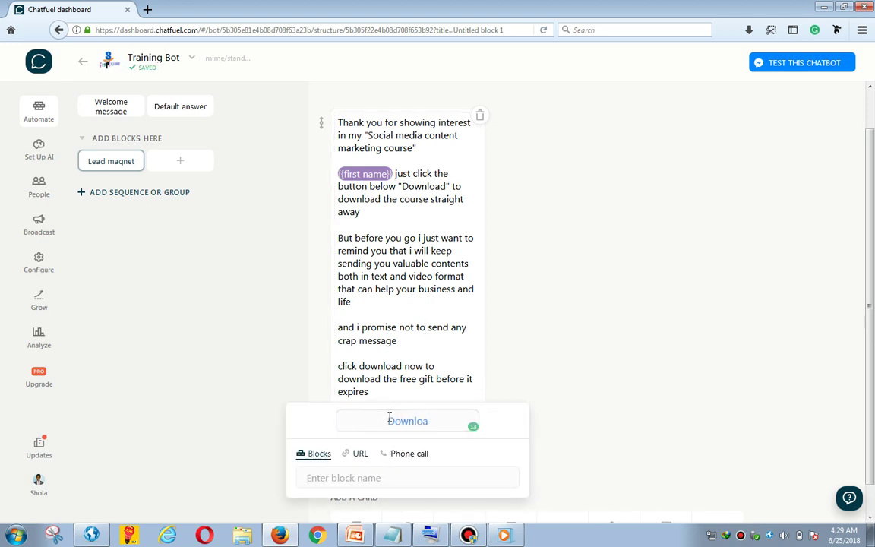
{"action": "left_click", "coordinate": [361, 457]}
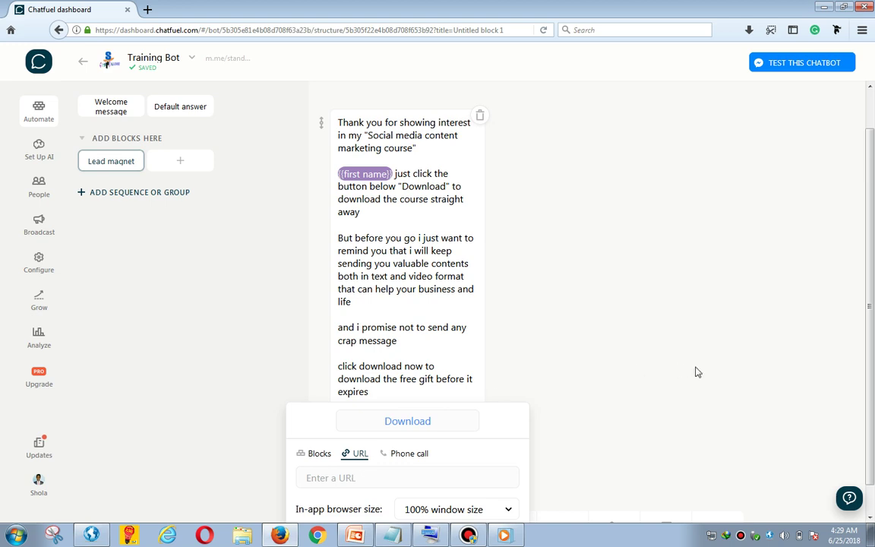
{"action": "scroll", "coordinate": [541, 443], "scroll_direction": "down", "scroll_amount": 1}
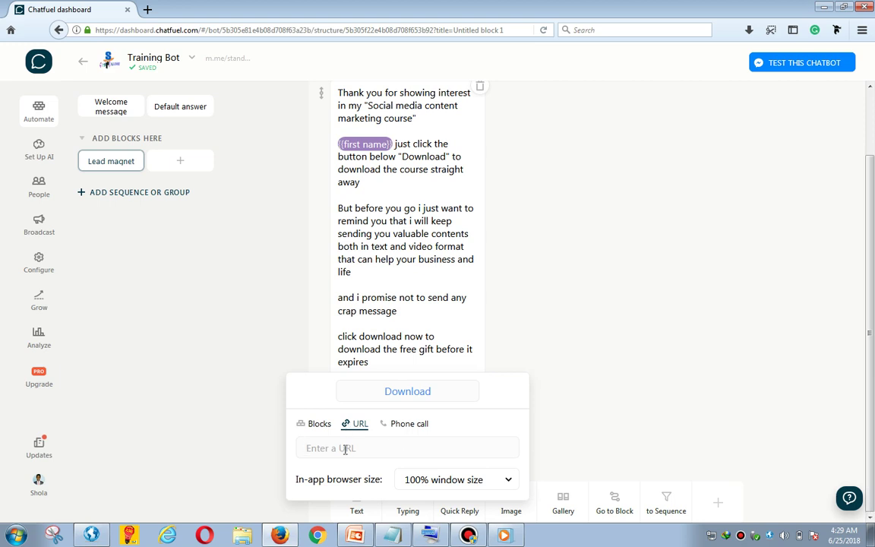
{"action": "left_click", "coordinate": [318, 424]}
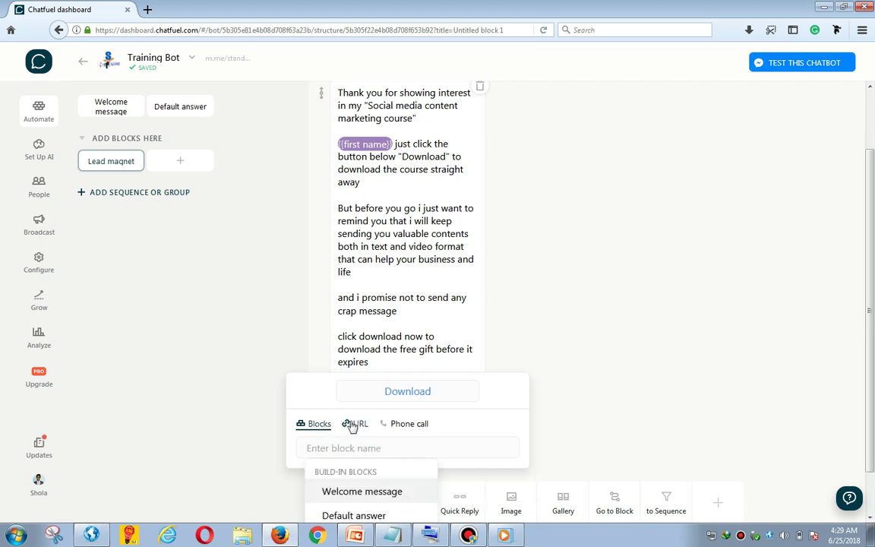
{"action": "left_click", "coordinate": [352, 425]}
{"action": "type", "text": "http://www.sholaadio"}
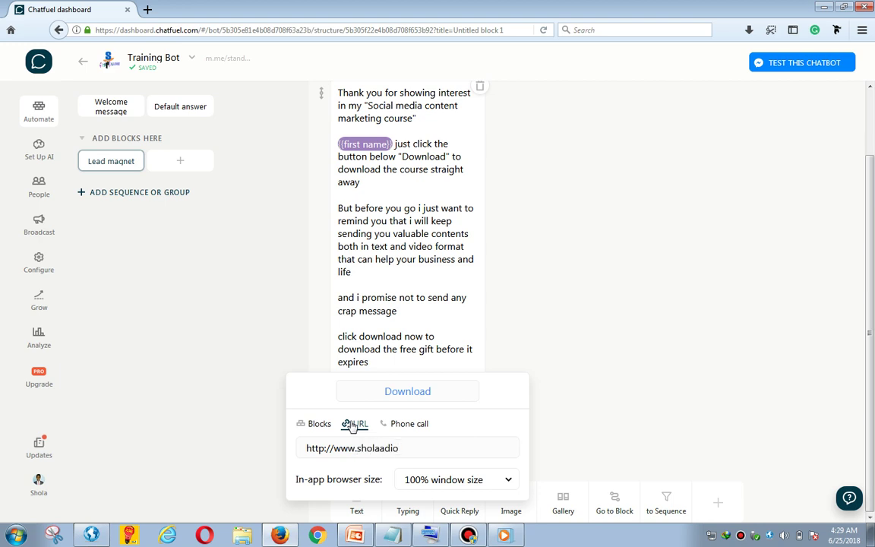
{"action": "type", "text": "com"}
{"action": "left_click", "coordinate": [593, 373]}
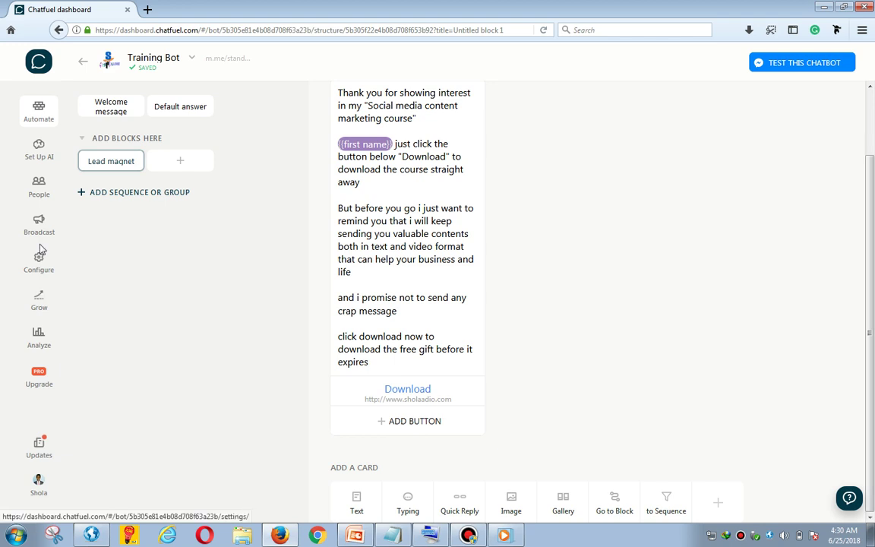
- Open the Welcome message block and rename the group holding the Lead magnet block to SUBBSCRIBERS
{"action": "scroll", "coordinate": [872, 171], "scroll_direction": "up", "scroll_amount": 2}
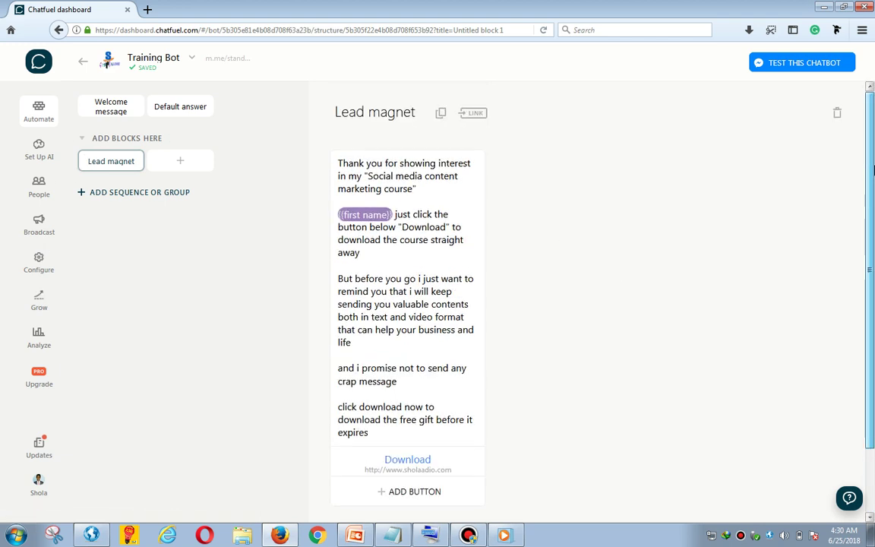
{"action": "left_click", "coordinate": [117, 109]}
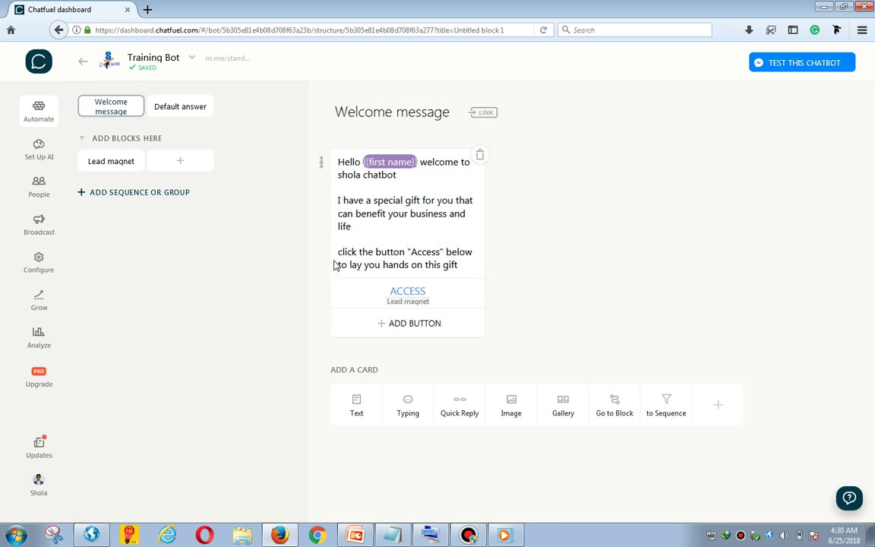
{"action": "left_click", "coordinate": [122, 139]}
{"action": "key", "text": "BackSpace"}
{"action": "type", "text": "SSUBS"}
{"action": "key", "text": "BackSpace"}
{"action": "key", "text": "BackSpace"}
{"action": "key", "text": "BackSpace"}
{"action": "key", "text": "BackSpace"}
{"action": "type", "text": "UBBSCRIBERS"}
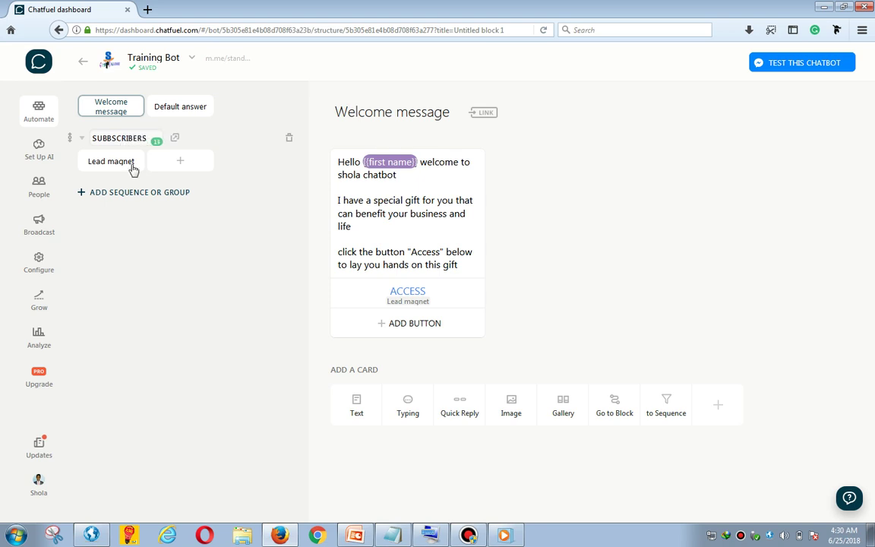
- Open the Lead magnet block in the SUBBSCRIBERS group and review its message text and Download button
{"action": "left_click", "coordinate": [155, 252]}
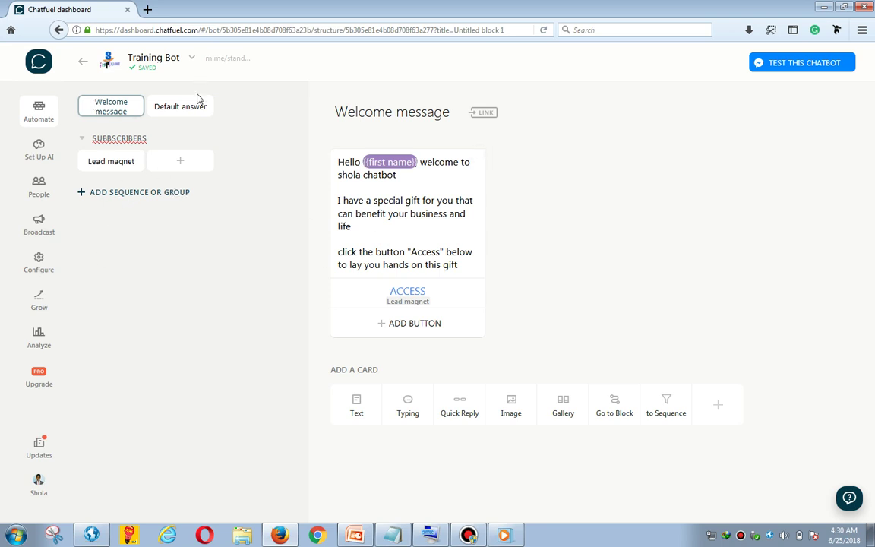
{"action": "mouse_move", "coordinate": [233, 61]}
{"action": "left_click", "coordinate": [127, 140]}
{"action": "left_click", "coordinate": [130, 241]}
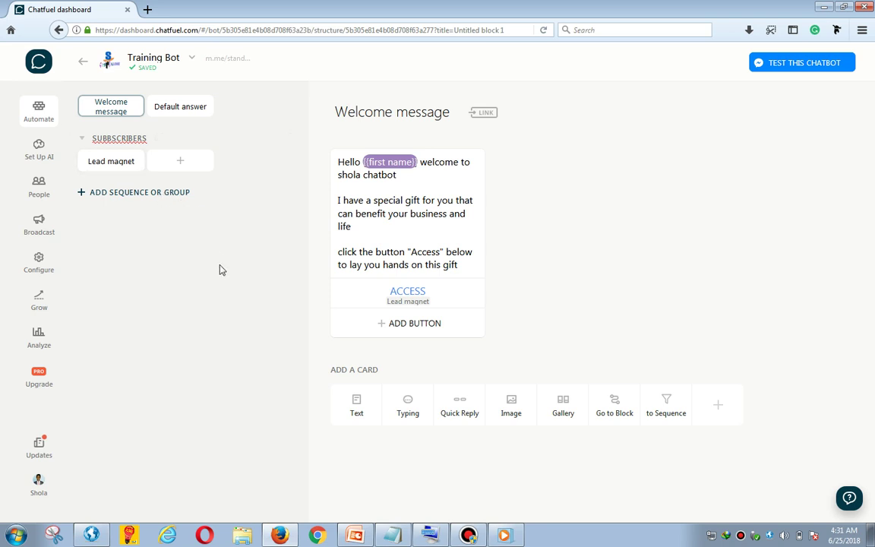
{"action": "left_click", "coordinate": [132, 168]}
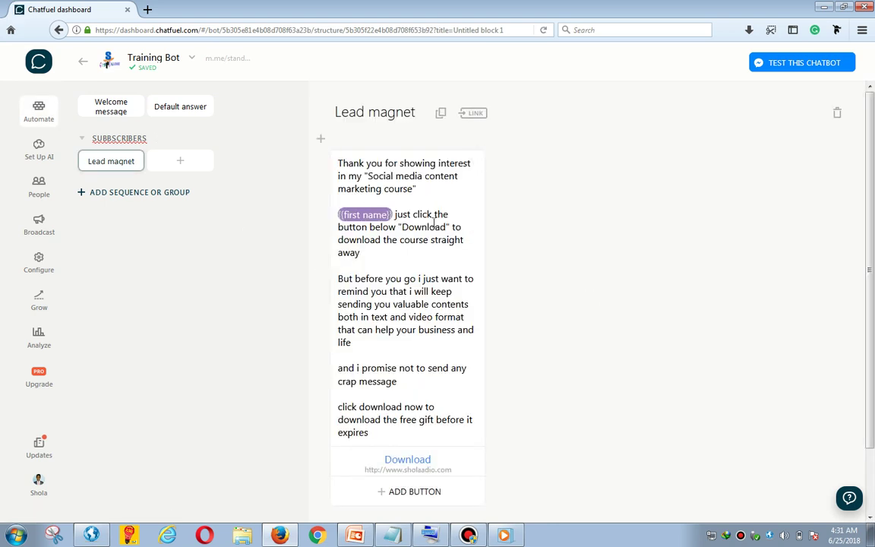
{"action": "scroll", "coordinate": [650, 305], "scroll_direction": "down", "scroll_amount": 3}
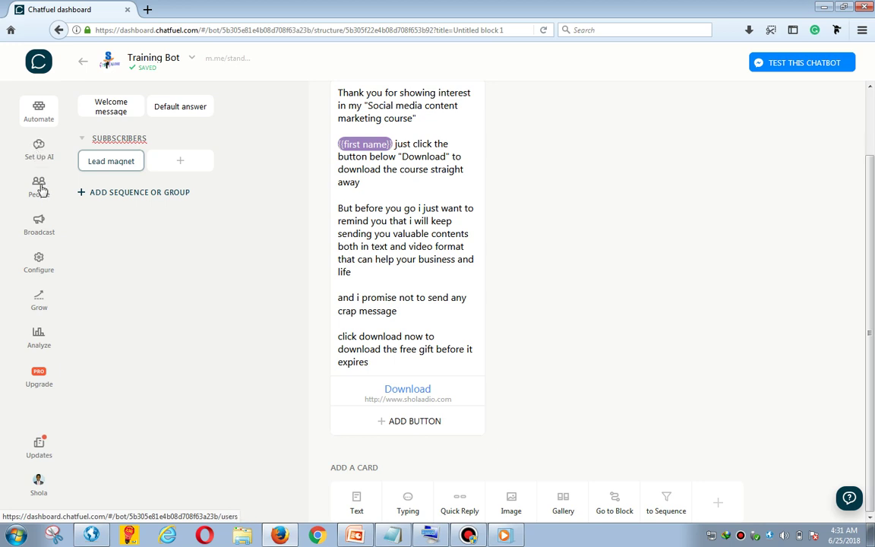
- Open the bot's Broadcast section and load the bot's m.me link in a new browser tab
{"action": "left_click", "coordinate": [41, 232]}
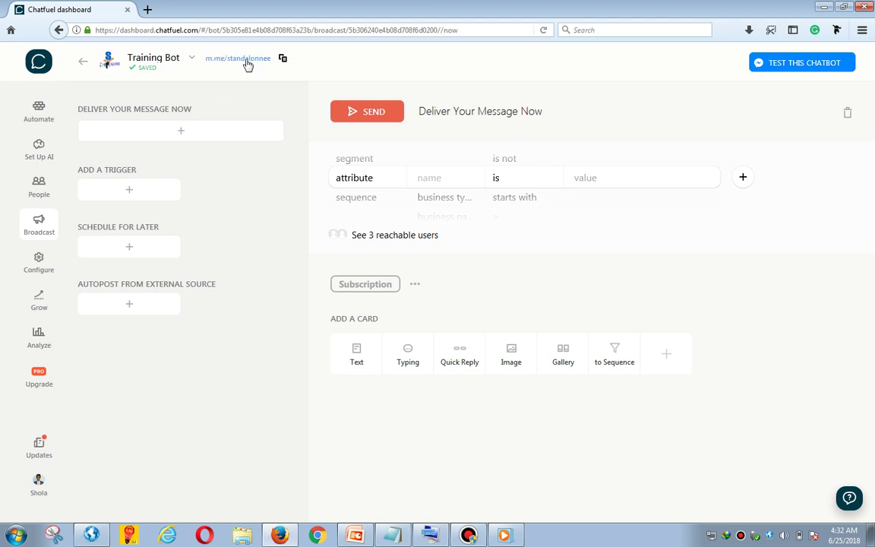
{"action": "left_click", "coordinate": [286, 61]}
{"action": "left_click", "coordinate": [151, 9]}
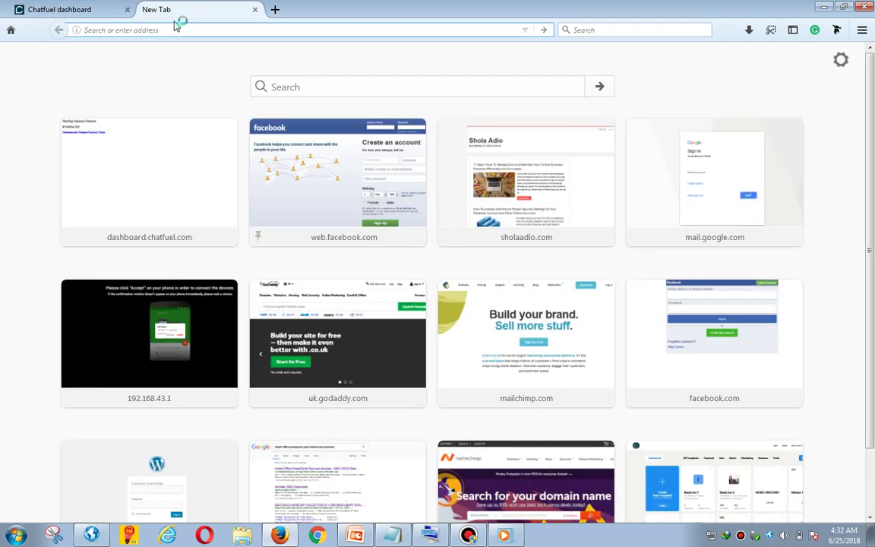
{"action": "key", "text": "ctrl+v"}
{"action": "key", "text": "Return"}
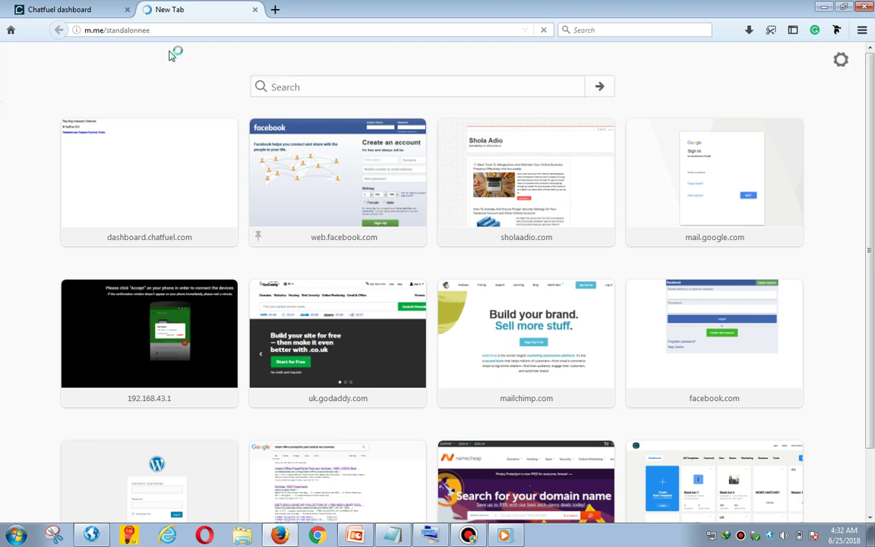
- Continue to Messenger with the Facebook account offered on the sign-in page
{"action": "left_click", "coordinate": [60, 6]}
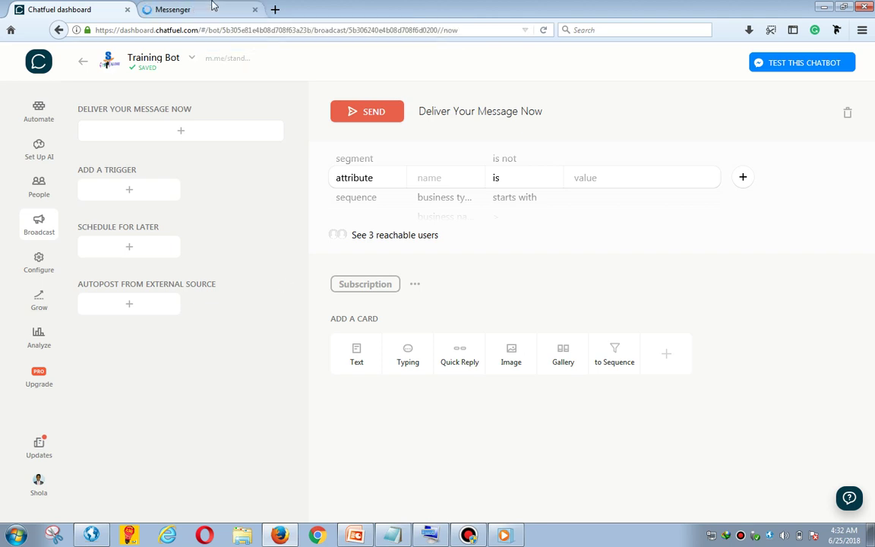
{"action": "left_click", "coordinate": [214, 8]}
{"action": "left_click", "coordinate": [94, 7]}
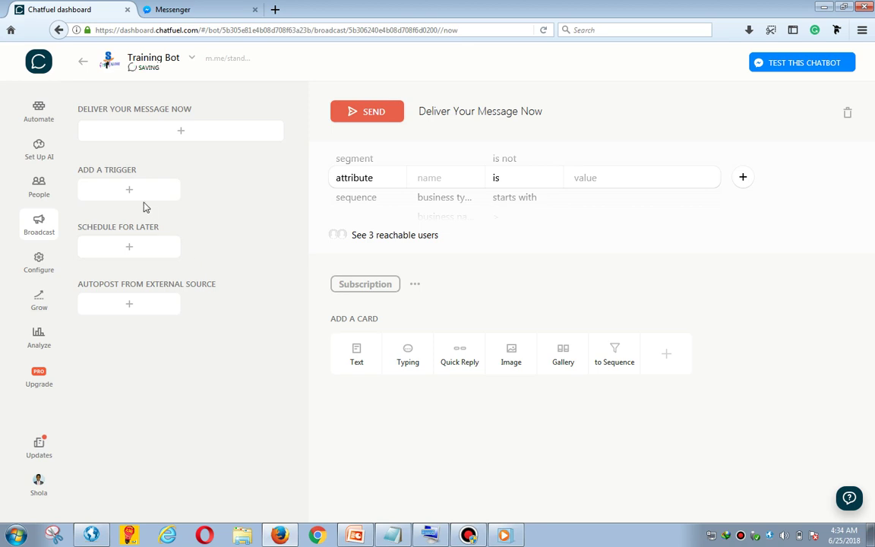
{"action": "left_click", "coordinate": [191, 7]}
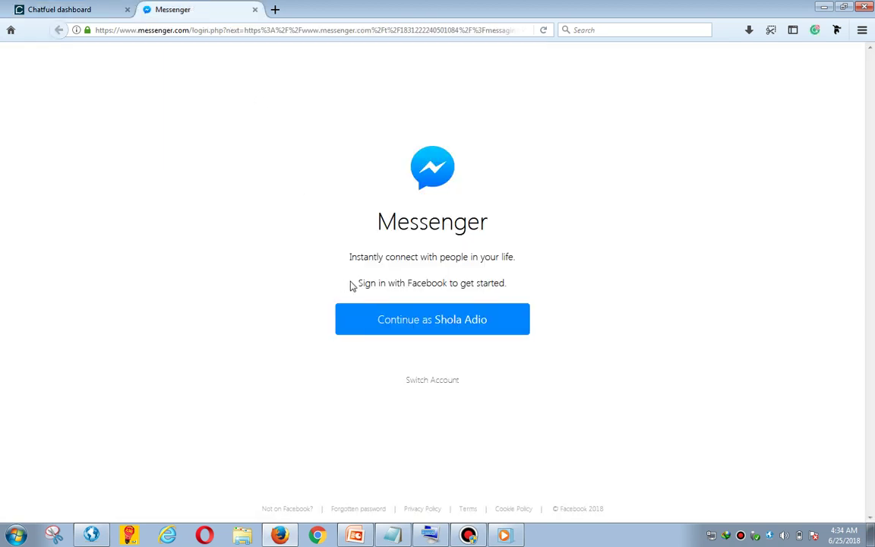
{"action": "left_click", "coordinate": [368, 319]}
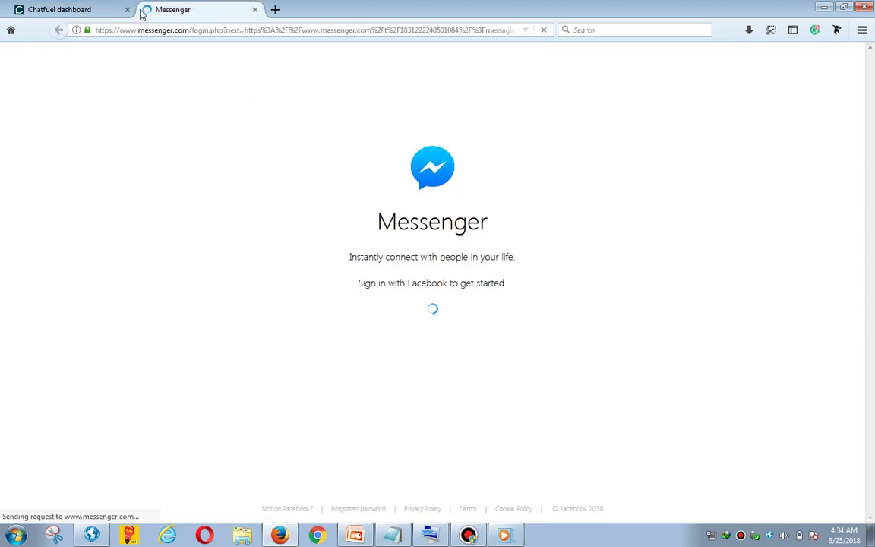
- Return to Chatfuel, open a new Schedule for later broadcast and set its date to Jun 25th
{"action": "left_click", "coordinate": [49, 8]}
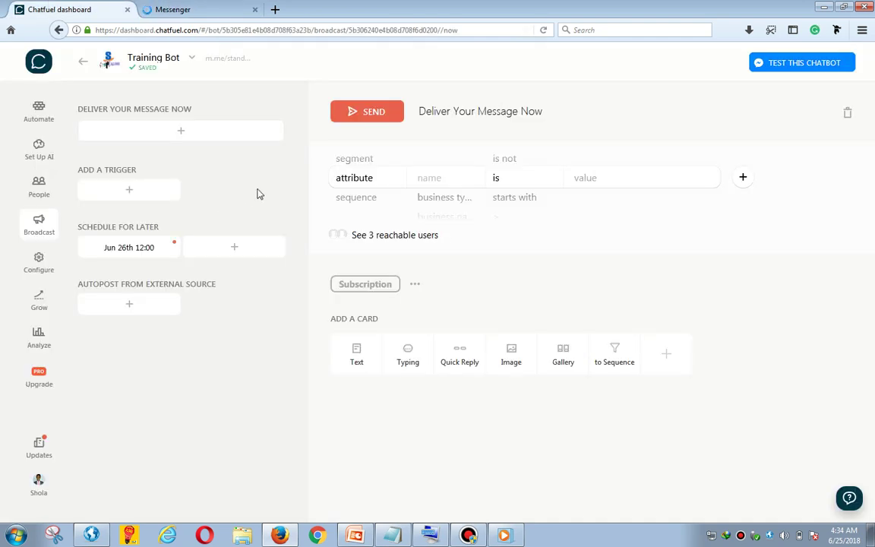
{"action": "left_click", "coordinate": [257, 246]}
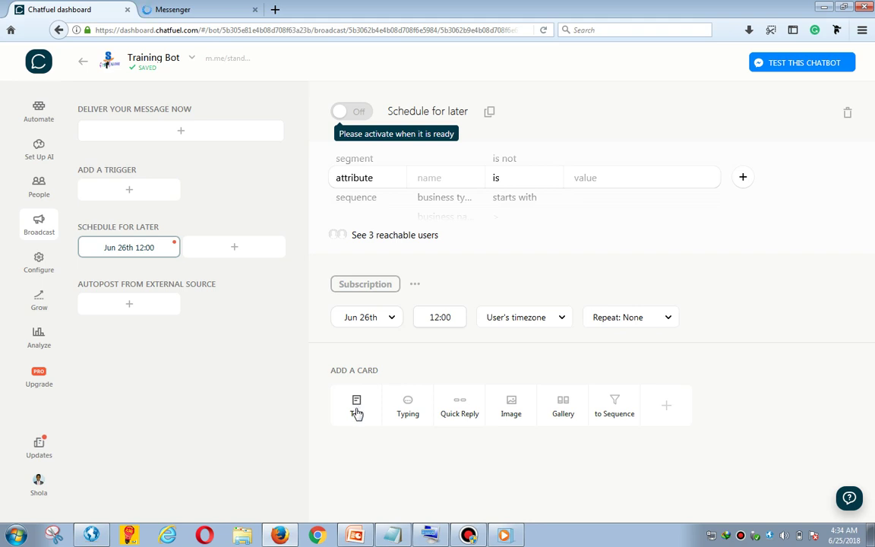
{"action": "left_click", "coordinate": [390, 322]}
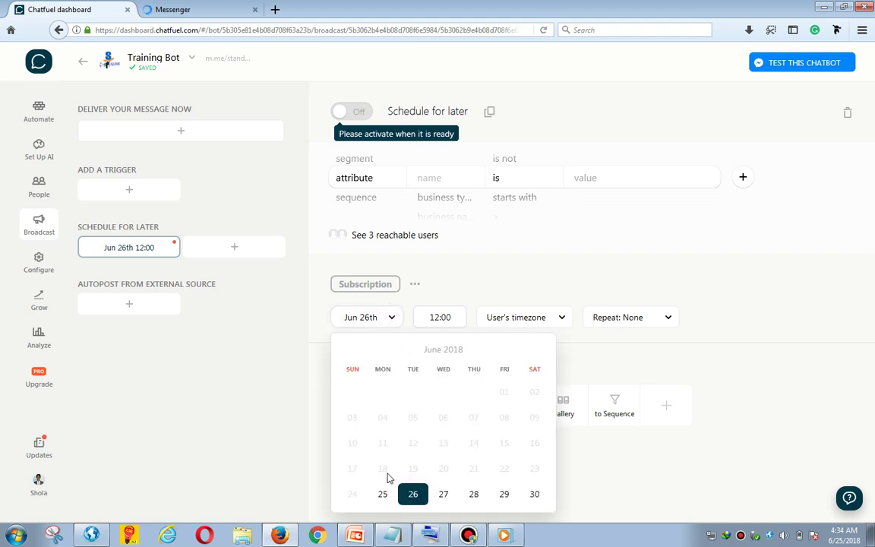
{"action": "left_click", "coordinate": [382, 500]}
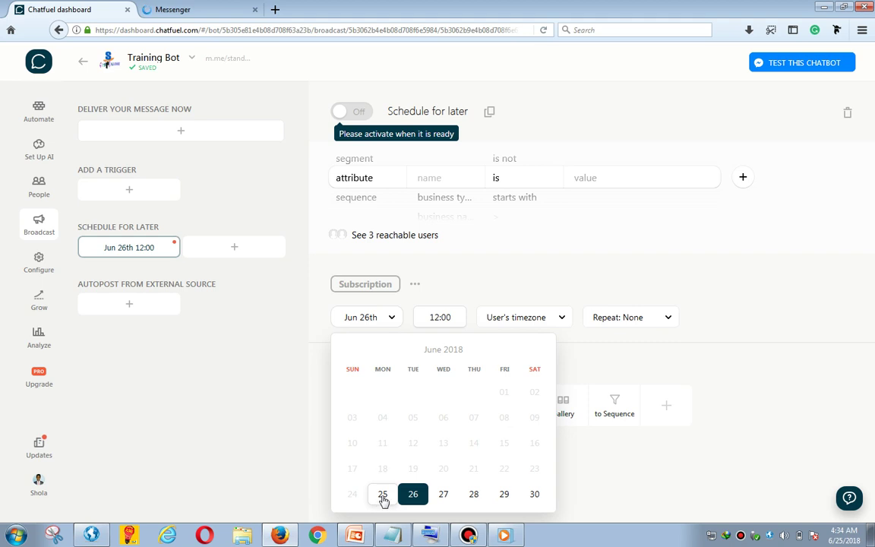
- Set the scheduled broadcast's send time to 08:00
{"action": "left_click", "coordinate": [440, 316]}
{"action": "key", "text": "BackSpace"}
{"action": "key", "text": "BackSpace"}
{"action": "type", "text": "06"}
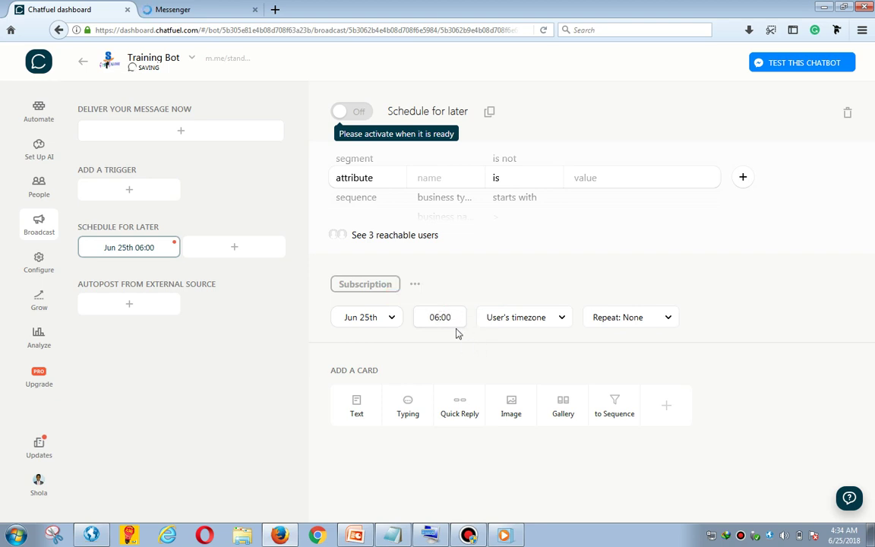
{"action": "key", "text": "BackSpace"}
{"action": "type", "text": "8"}
- Review the timezone choices for the scheduled broadcast, leaving User's timezone selected
{"action": "left_click", "coordinate": [500, 325]}
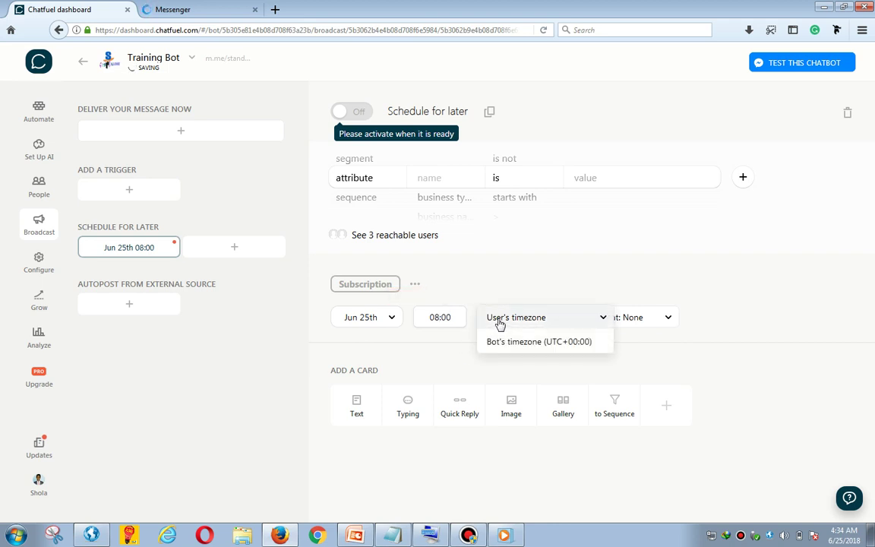
{"action": "left_click", "coordinate": [443, 385]}
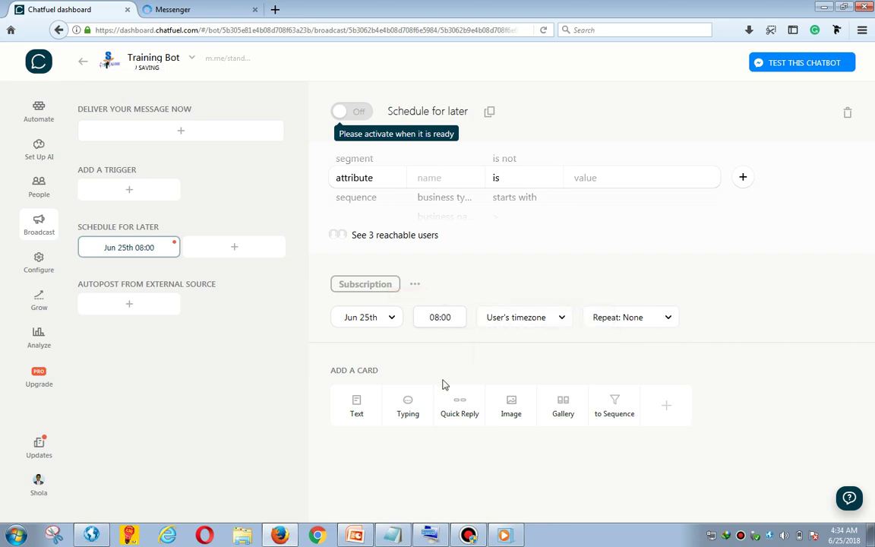
{"action": "left_click", "coordinate": [517, 328]}
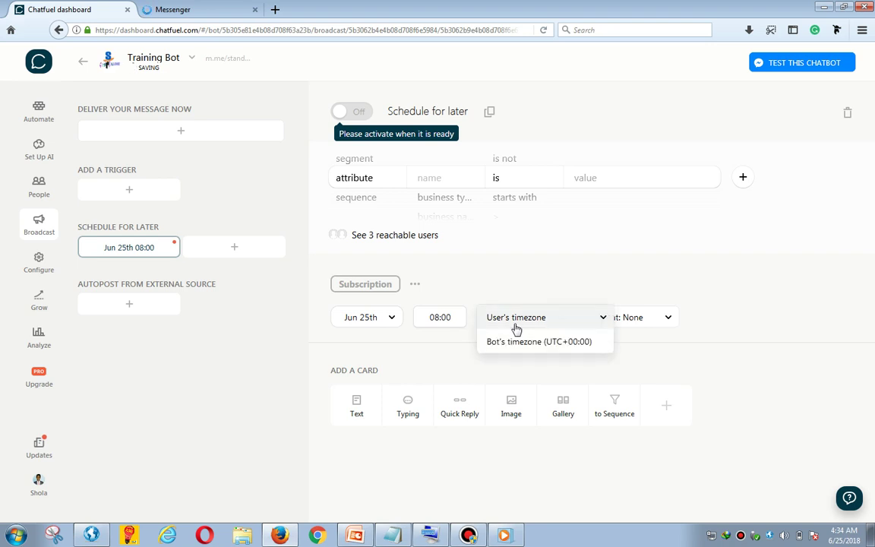
{"action": "left_click", "coordinate": [437, 352]}
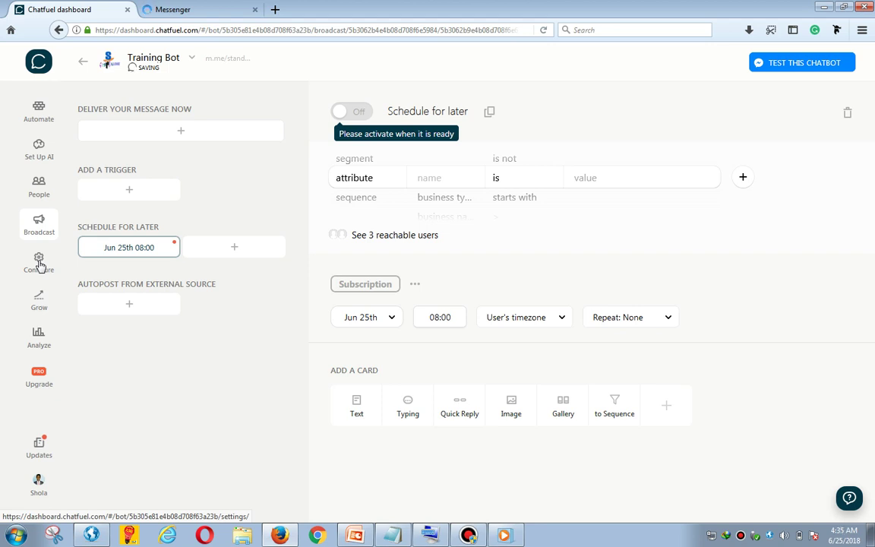
- Check the loading Messenger chat and the Notepad draft, and try to open the bot's Configure section
{"action": "left_click", "coordinate": [201, 7]}
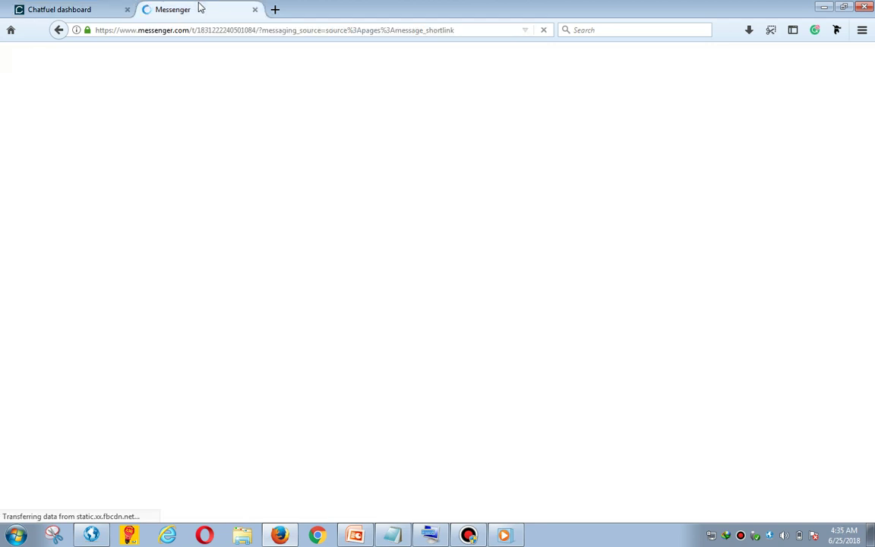
{"action": "left_click", "coordinate": [87, 7]}
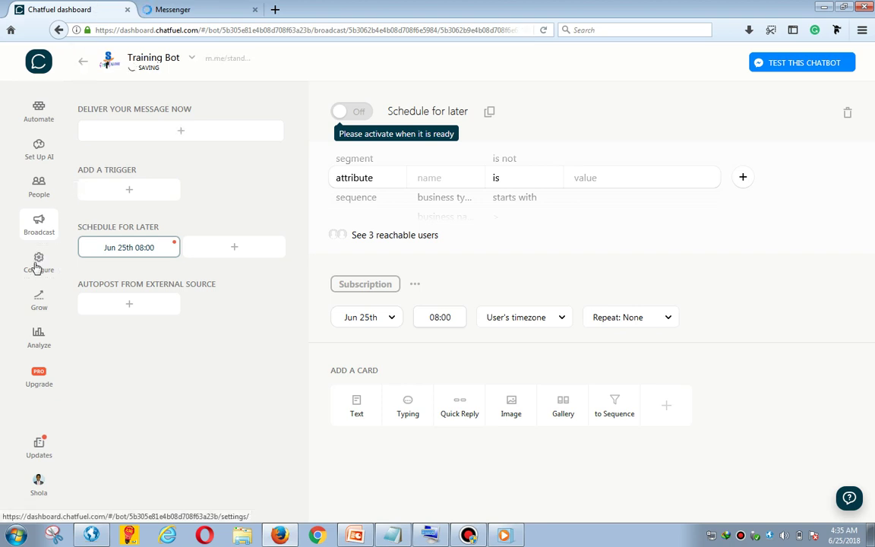
{"action": "left_click", "coordinate": [35, 266]}
{"action": "left_click", "coordinate": [171, 7]}
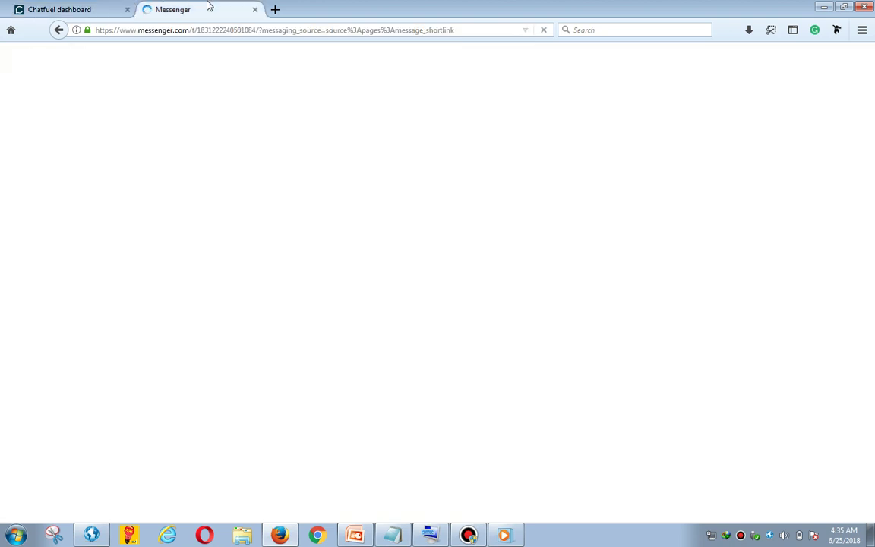
{"action": "left_click", "coordinate": [103, 7]}
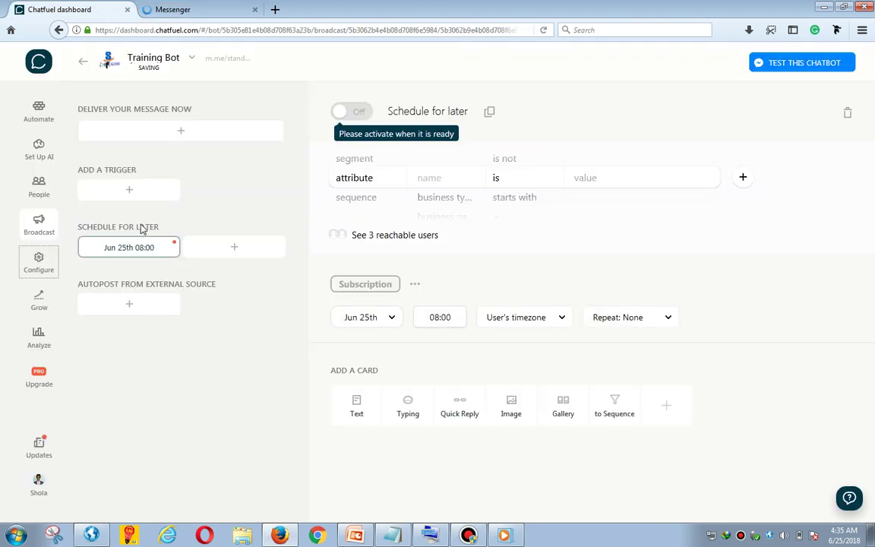
{"action": "left_click", "coordinate": [392, 537]}
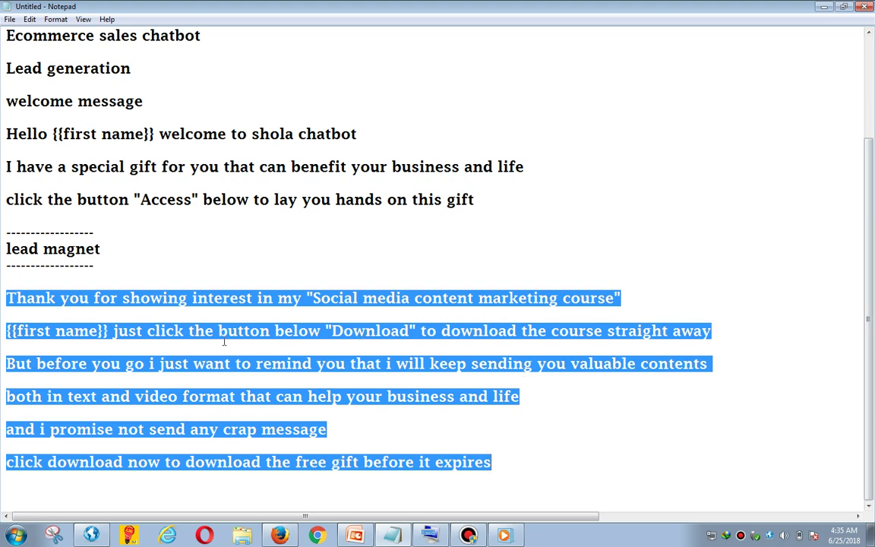
{"action": "left_click", "coordinate": [279, 535]}
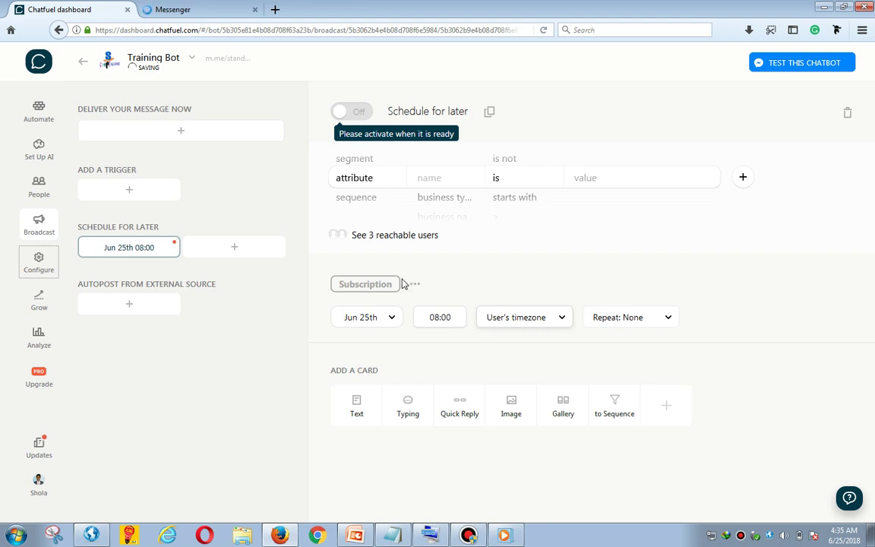
{"action": "left_click", "coordinate": [38, 264]}
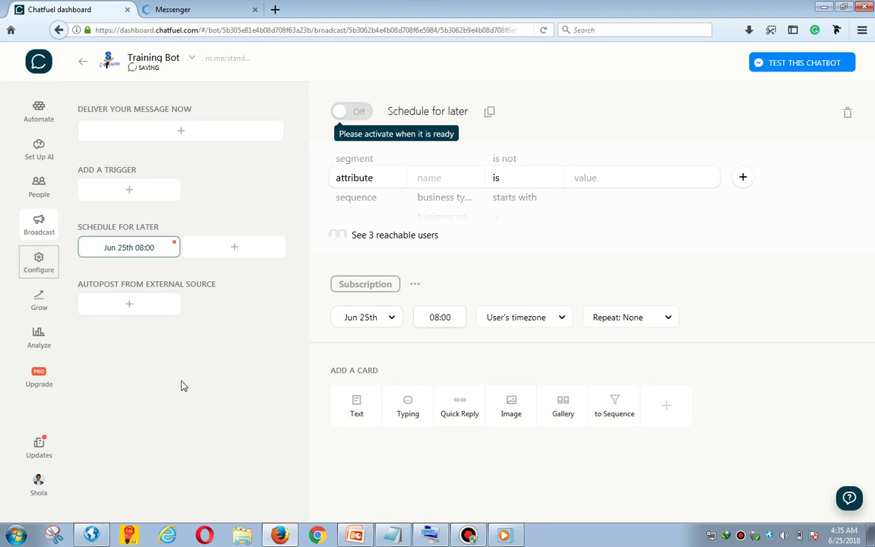
- Compare the User's timezone and Bot's timezone (UTC+00:00) options again, then check the Messenger tab
{"action": "left_click", "coordinate": [506, 325]}
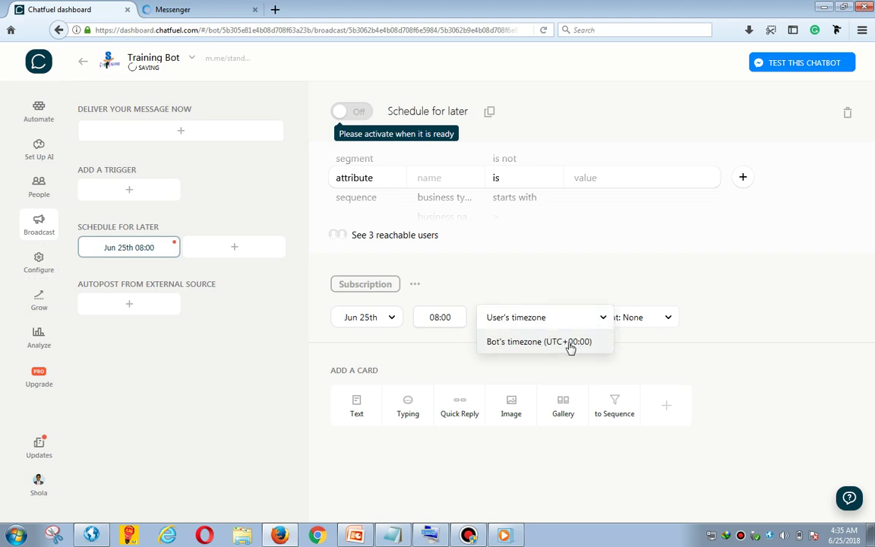
{"action": "left_click", "coordinate": [564, 289]}
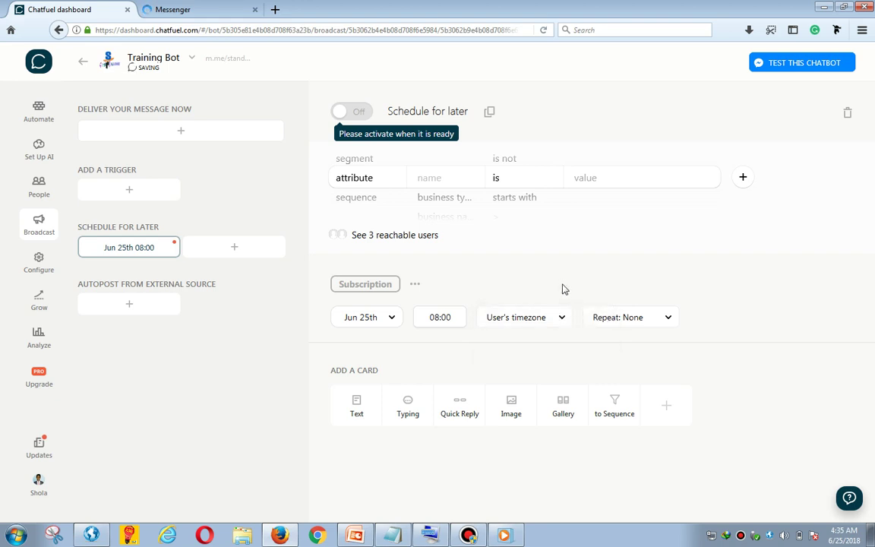
{"action": "left_click", "coordinate": [552, 325]}
{"action": "left_click", "coordinate": [540, 294]}
{"action": "left_click", "coordinate": [518, 322]}
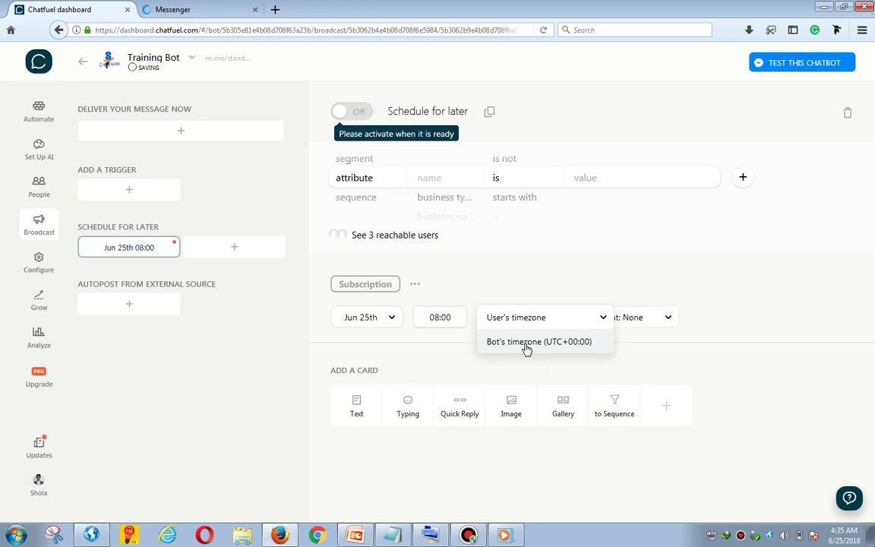
{"action": "left_click", "coordinate": [543, 287]}
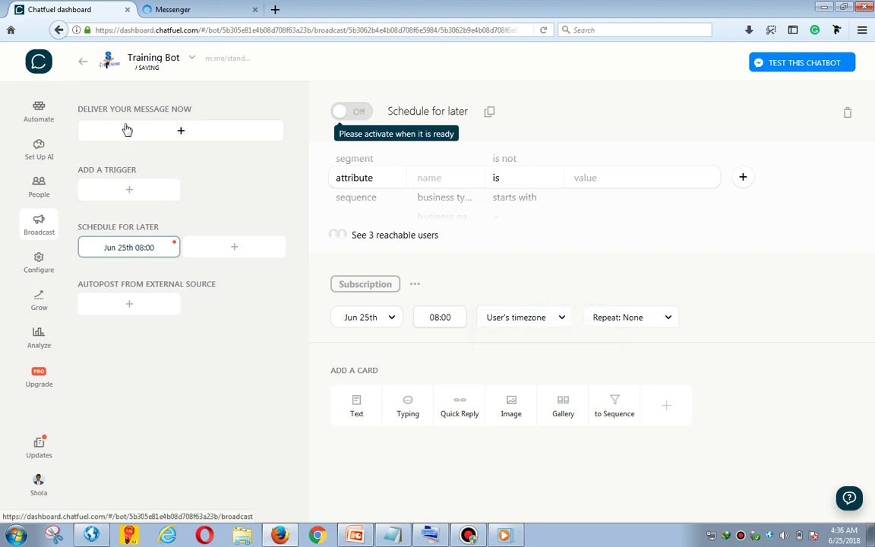
{"action": "left_click", "coordinate": [191, 7]}
{"action": "left_click", "coordinate": [79, 6]}
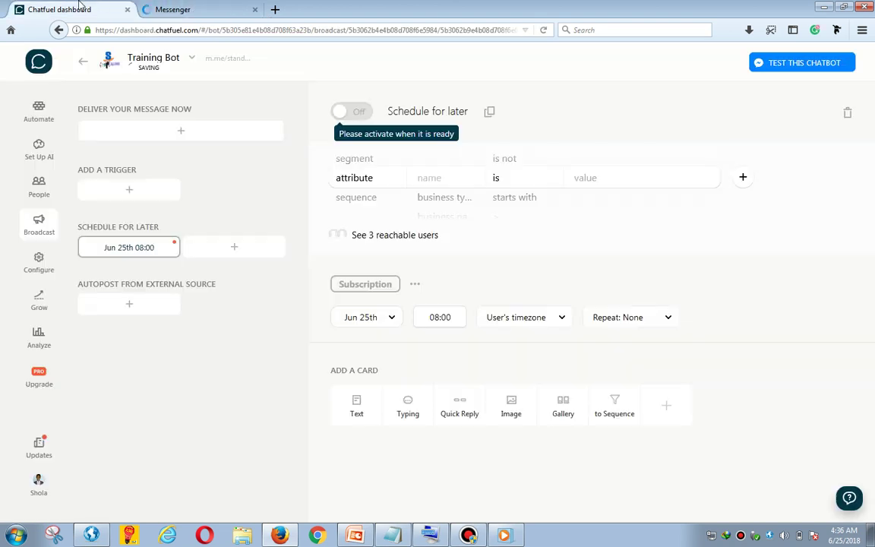
- Add a text card to the scheduled broadcast, try a "hello {{first name}}" greeting, and clear the card's text
{"action": "left_click", "coordinate": [362, 420]}
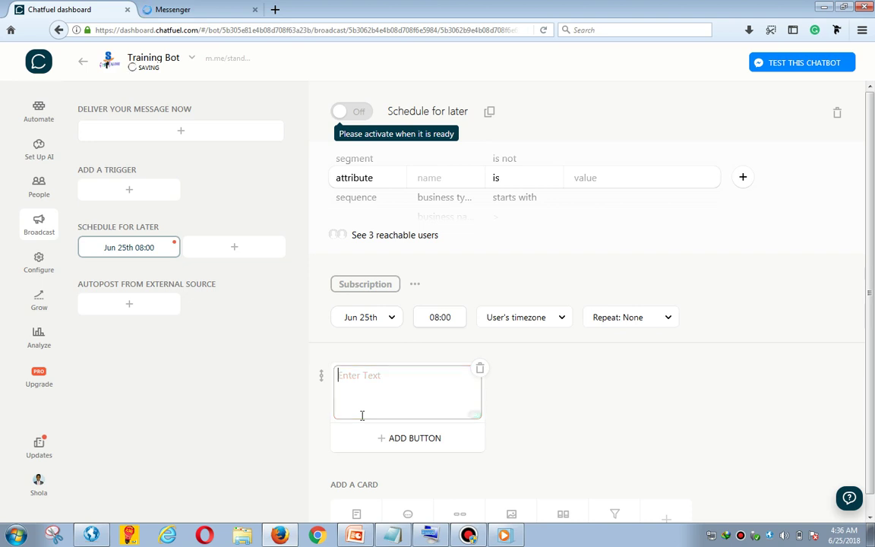
{"action": "type", "text": "he"}
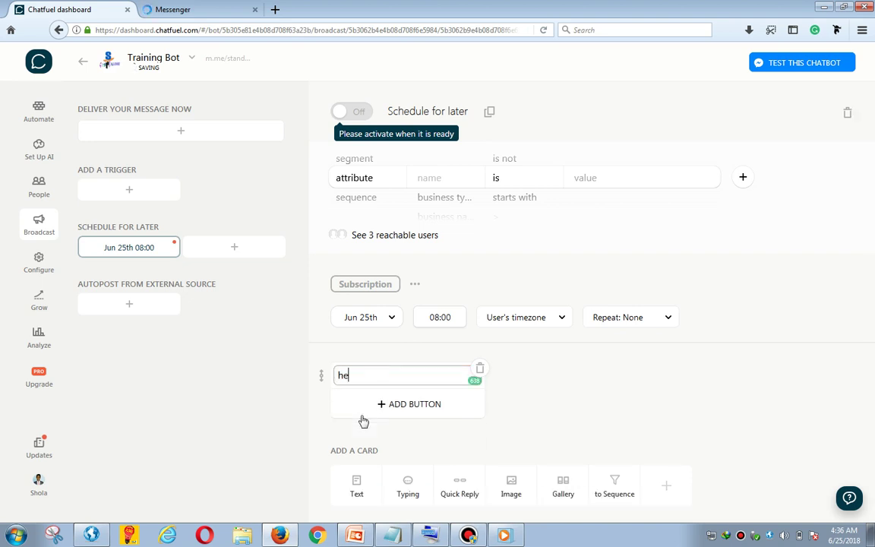
{"action": "type", "text": "llo {{first name"}
{"action": "key", "text": "Return"}
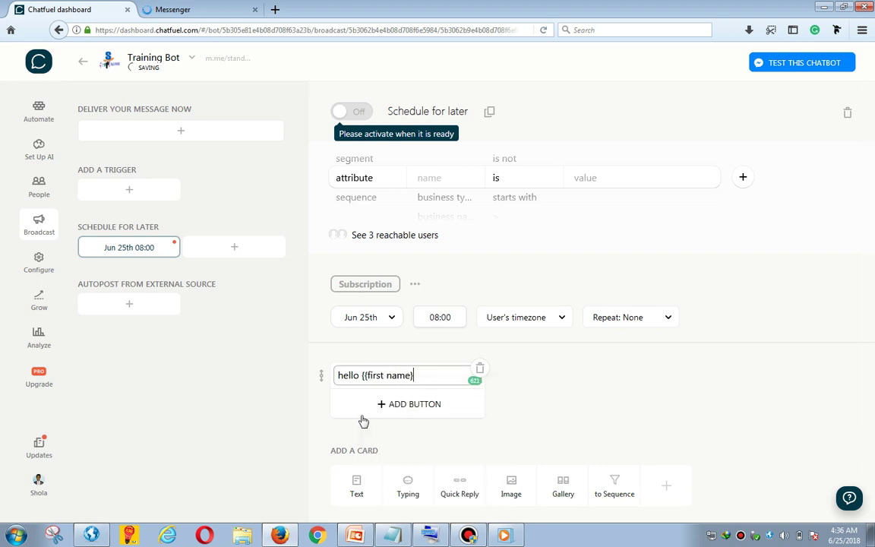
{"action": "key", "text": "ctrl+a"}
{"action": "key", "text": "BackSpace"}
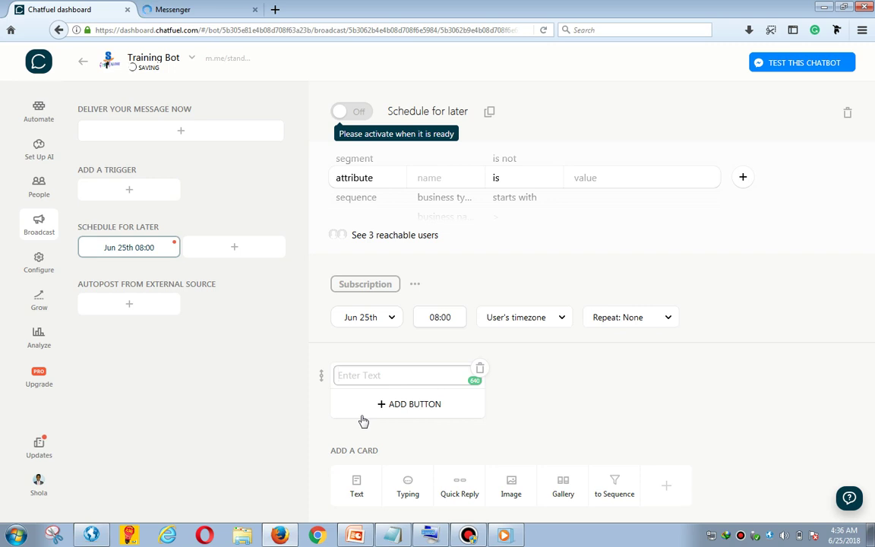
- Write "{{first name}} how re you doing today" in the broadcast's text card, using the first name attribute
{"action": "type", "text": "{{first name"}
{"action": "key", "text": "Return"}
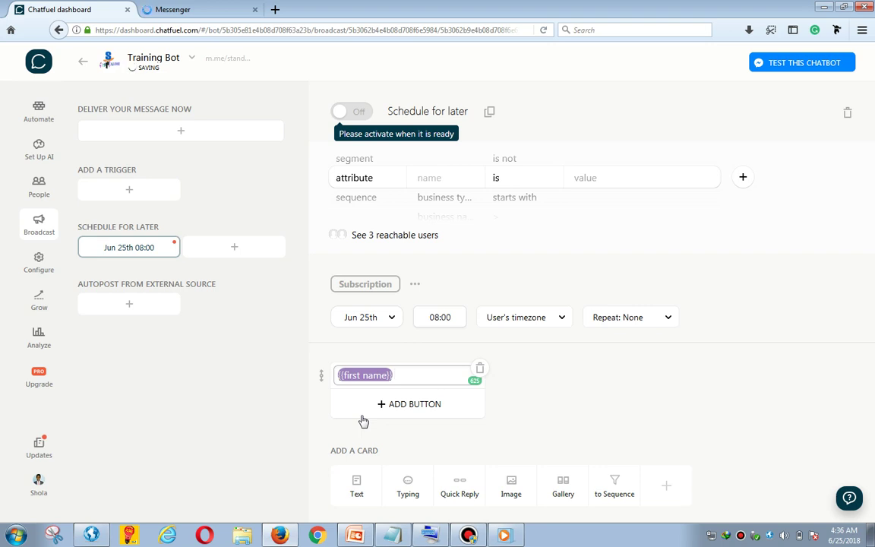
{"action": "type", "text": "ow re you doing today"}
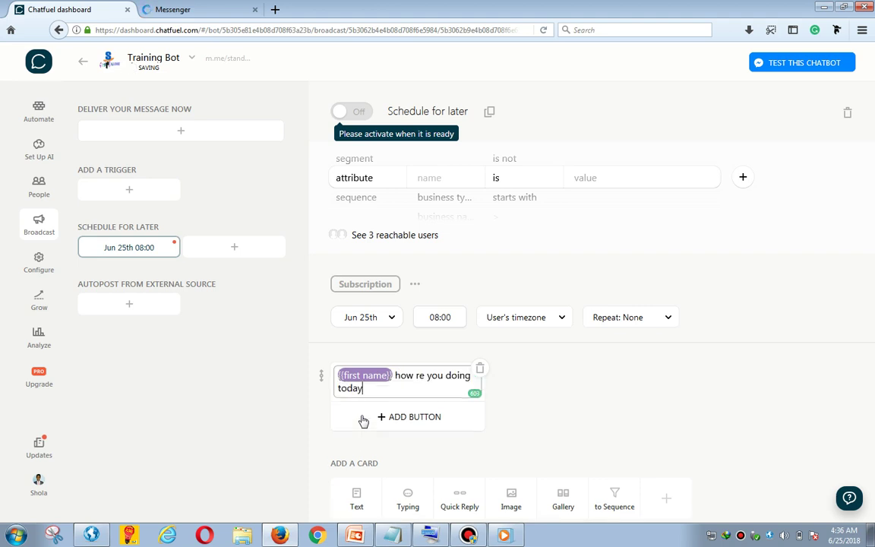
{"action": "key", "text": "ctrl+a"}
{"action": "key", "text": "Right"}
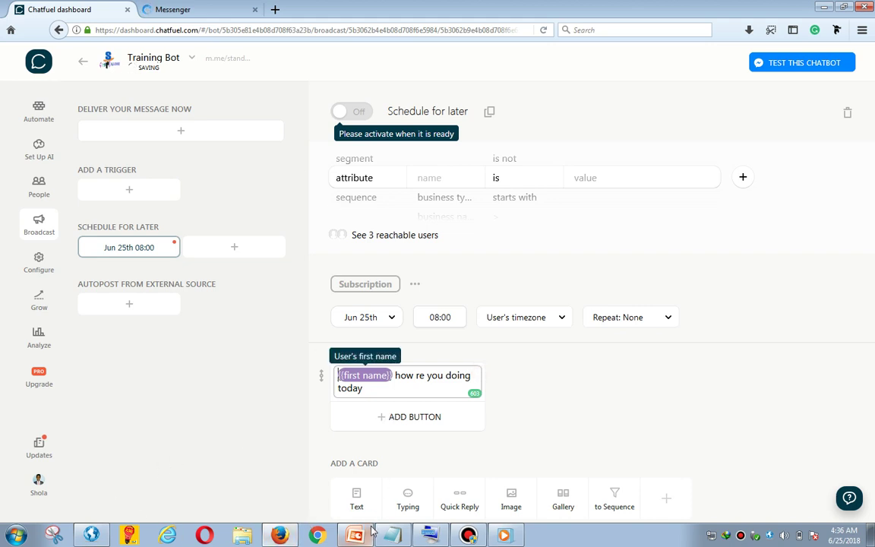
- Check the Messenger chat and switch on the scheduled broadcast
{"action": "mouse_move", "coordinate": [379, 534]}
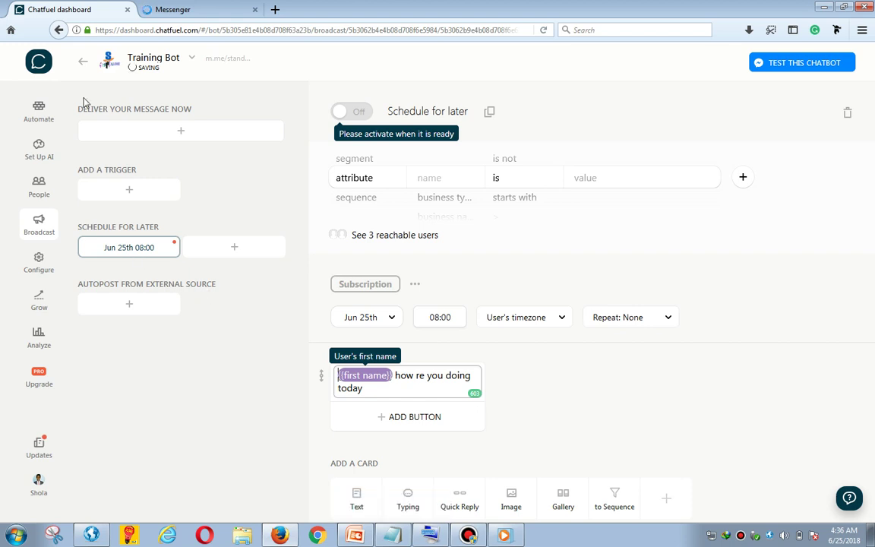
{"action": "left_click", "coordinate": [174, 9]}
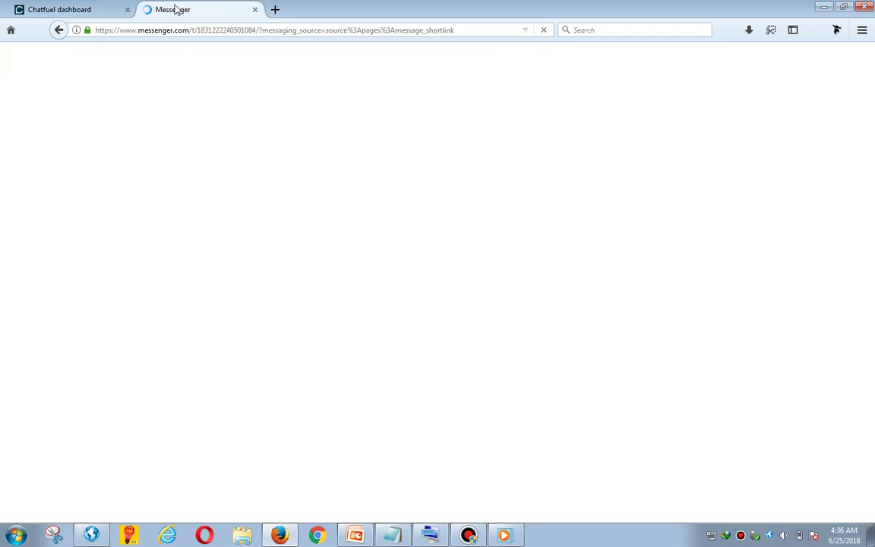
{"action": "left_click", "coordinate": [61, 9]}
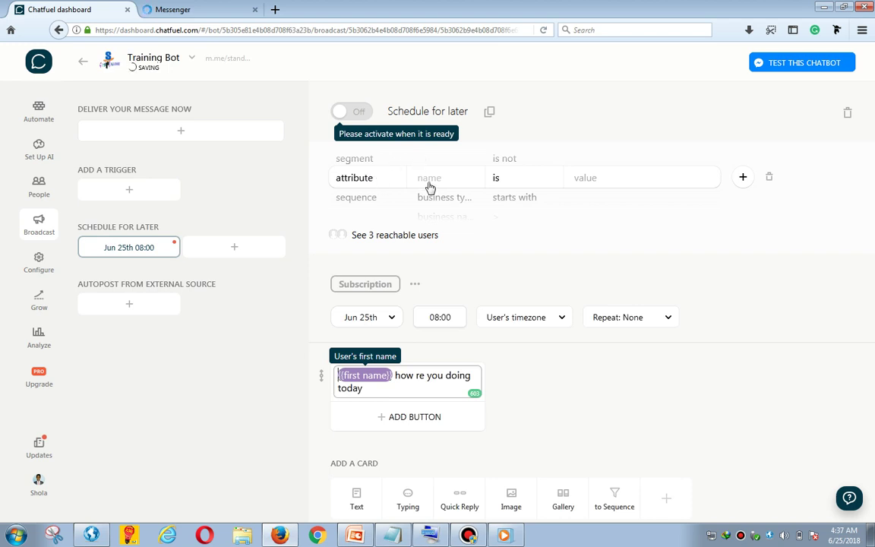
{"action": "left_click", "coordinate": [350, 119]}
{"action": "left_click", "coordinate": [350, 118]}
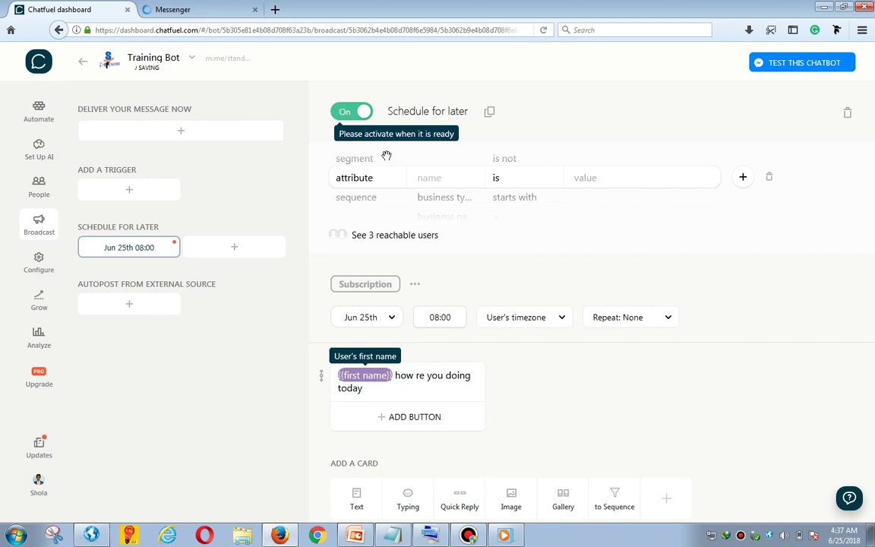
- Set the audience filter of the scheduled broadcast to the first name attribute
{"action": "left_click", "coordinate": [441, 185]}
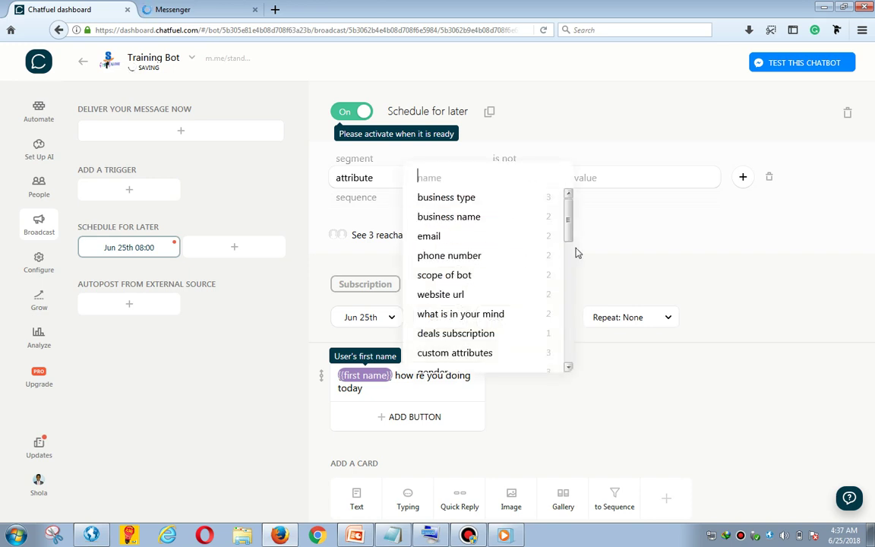
{"action": "left_click_drag", "start_coordinate": [569, 220], "coordinate": [574, 284]}
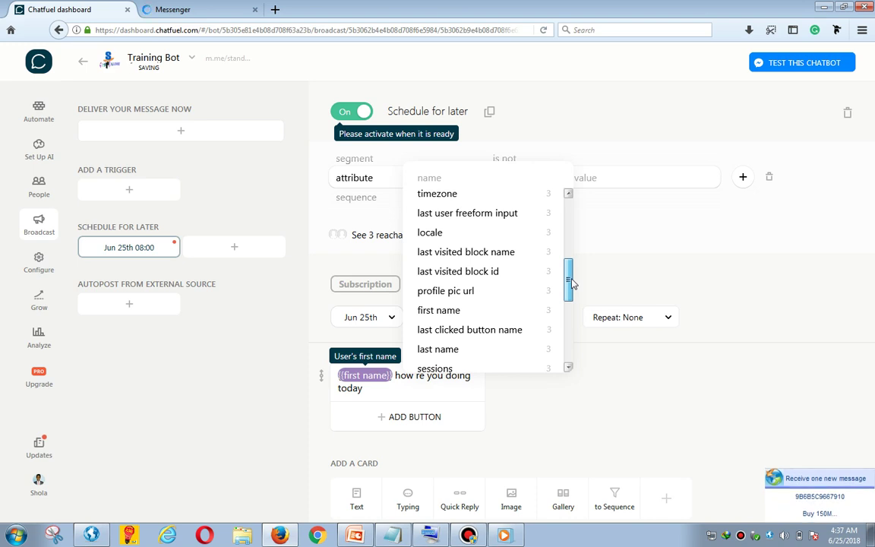
{"action": "left_click", "coordinate": [454, 311]}
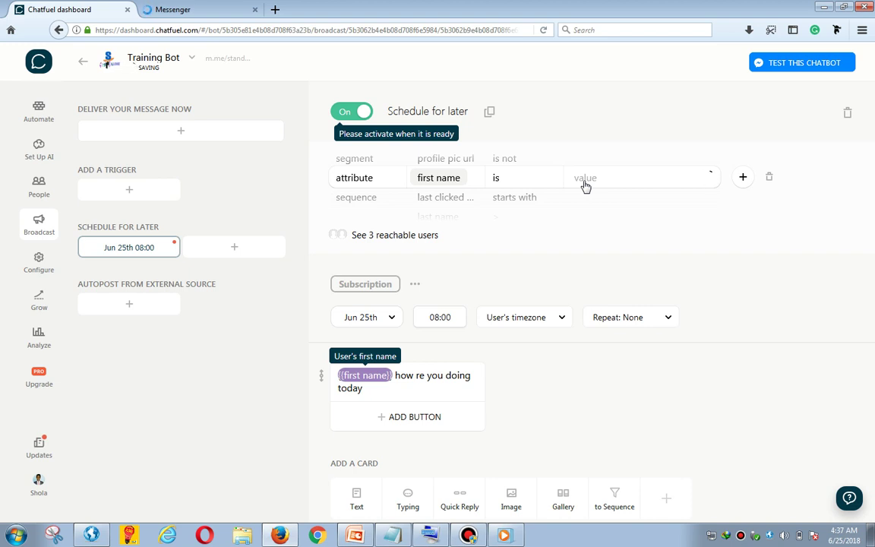
- Replace the attribute in the broadcast's audience filter with last name
{"action": "left_click", "coordinate": [470, 182]}
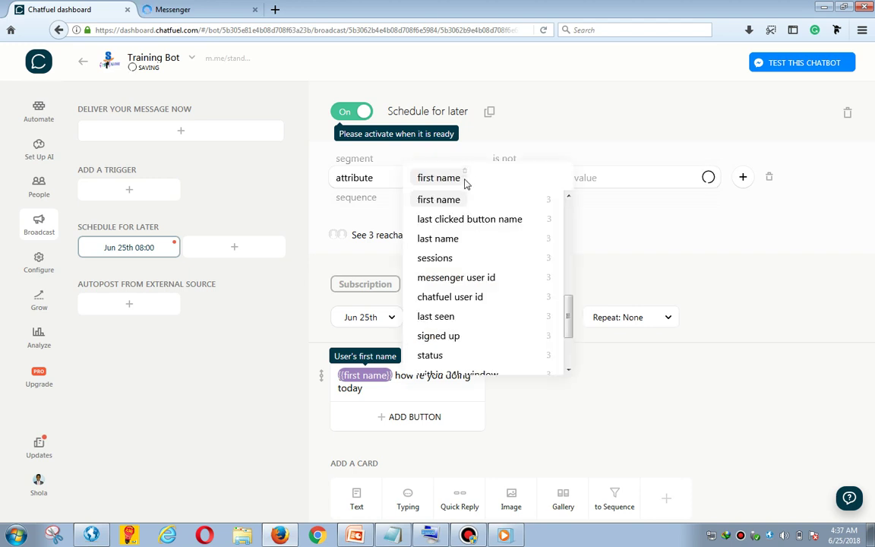
{"action": "key", "text": "BackSpace"}
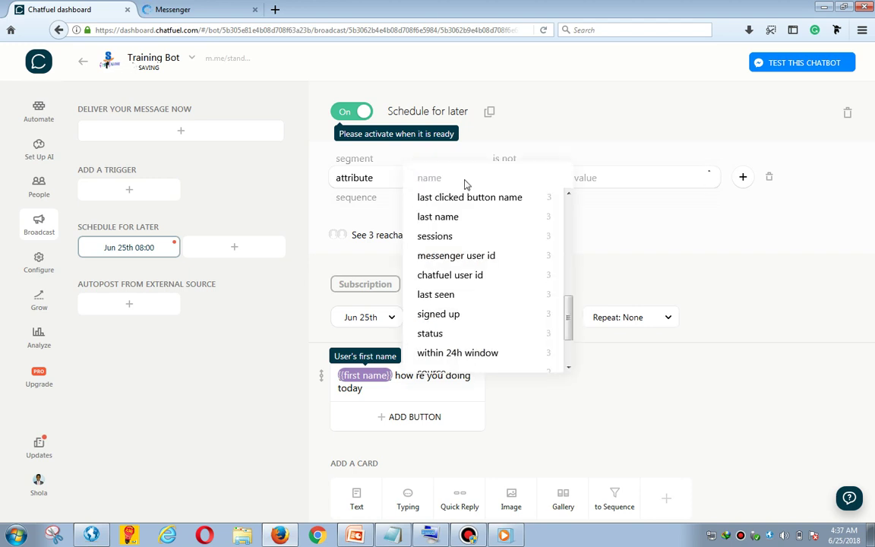
{"action": "left_click", "coordinate": [443, 216]}
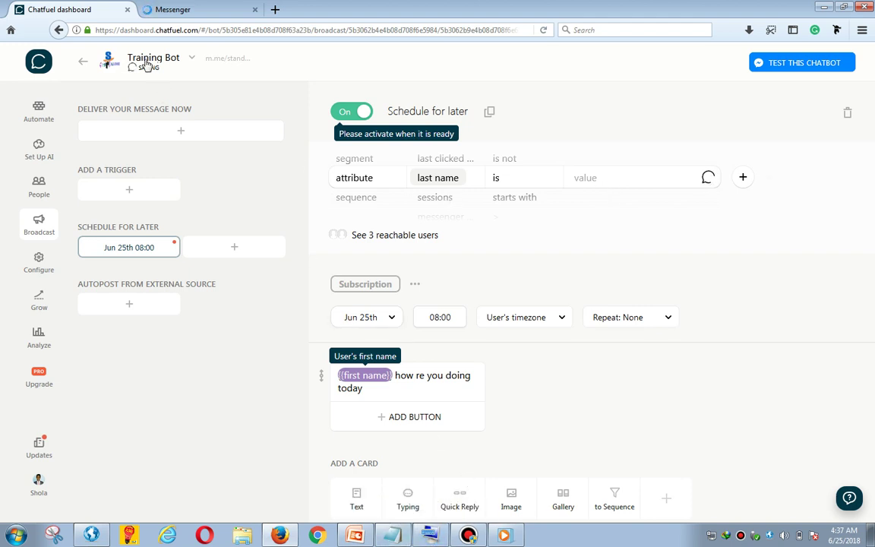
- Check the Messenger chat and the Notepad draft, and switch to the MY SLIDES presentation in PowerPoint
{"action": "left_click", "coordinate": [168, 18]}
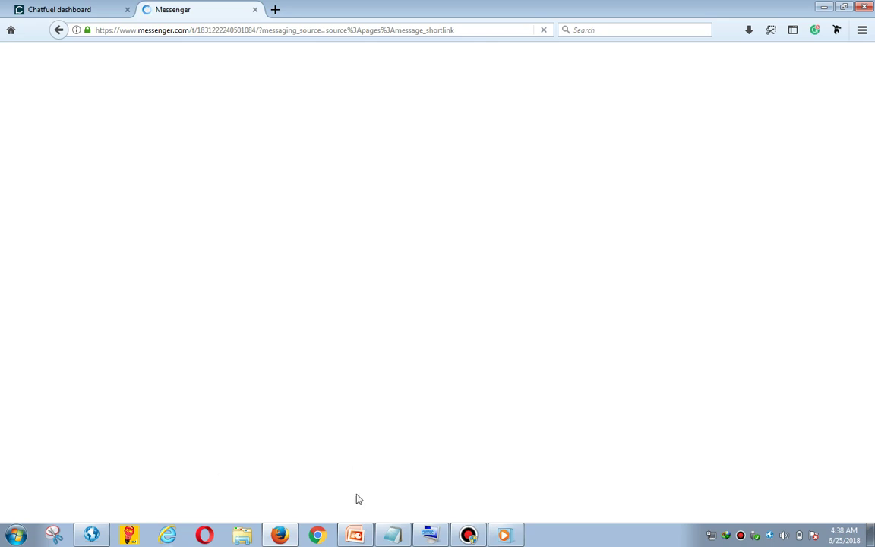
{"action": "left_click", "coordinate": [392, 535]}
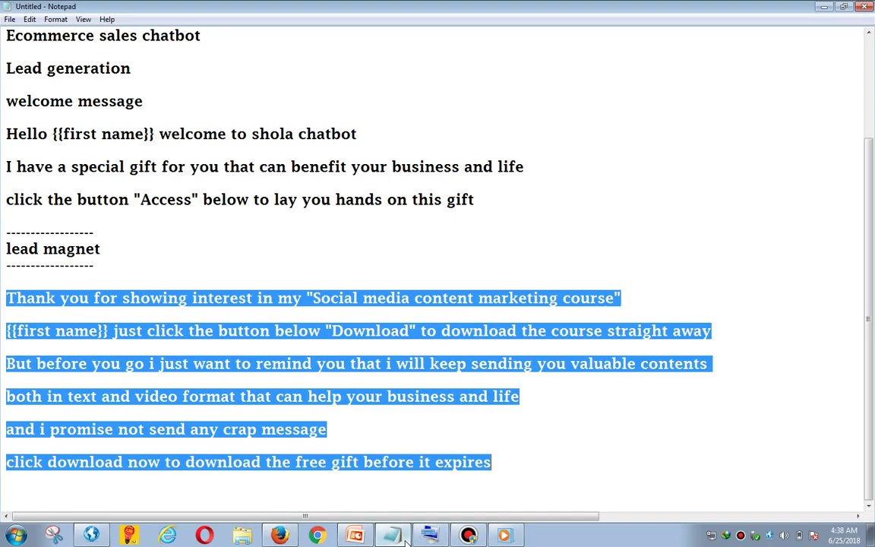
{"action": "left_click", "coordinate": [355, 535]}
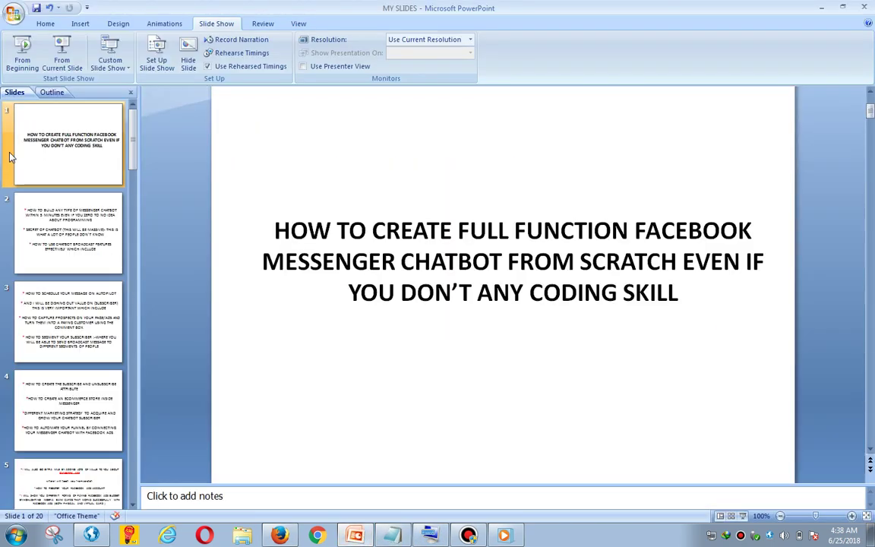